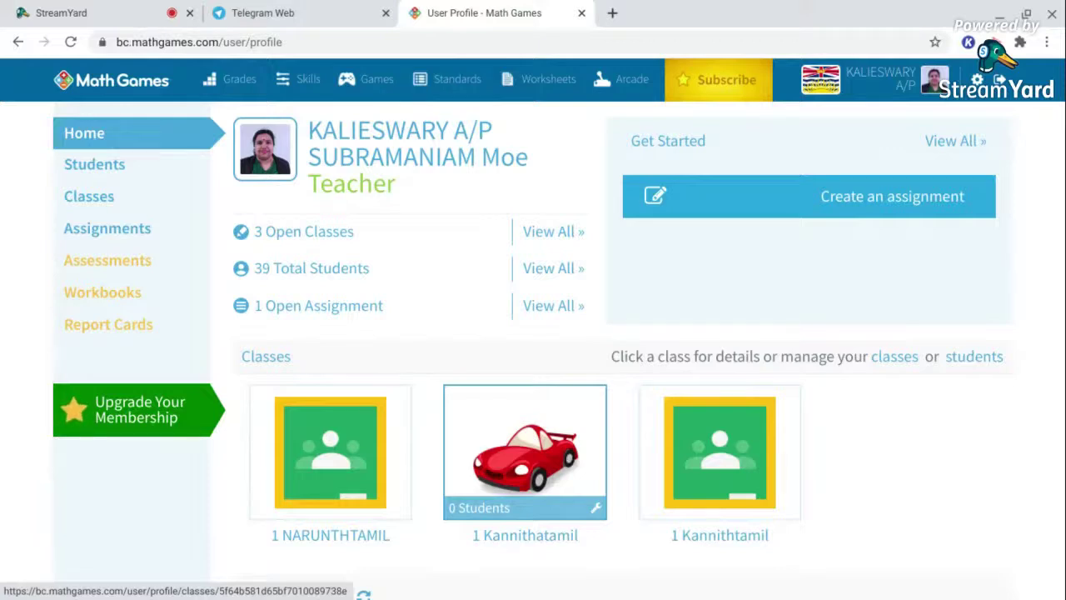
- Open the 1 Kannithtamil class and start a new assignment named TEST 1
left_click(717, 464)
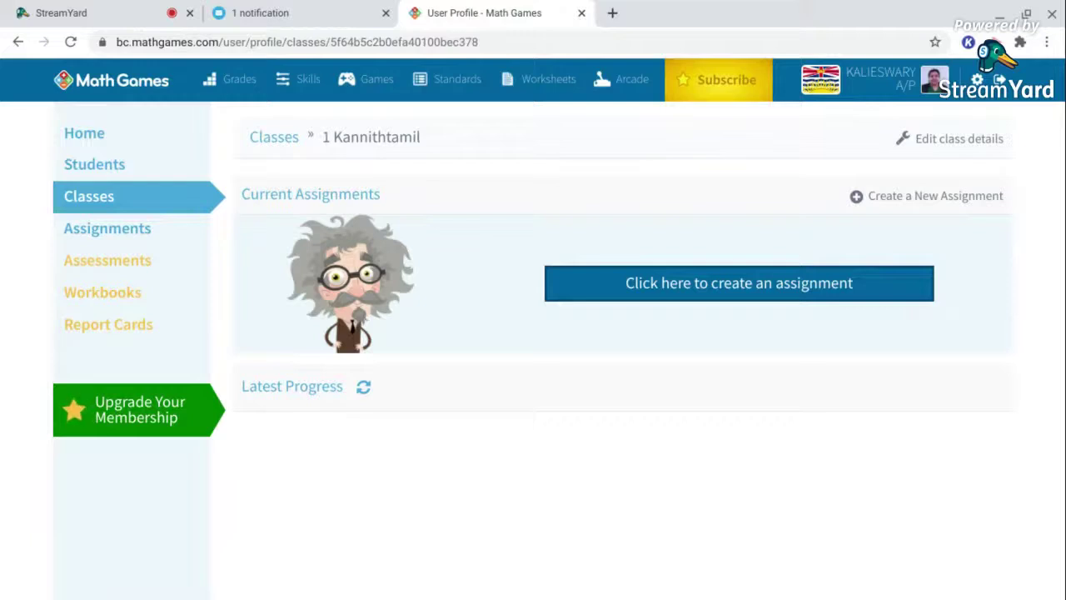
left_click(97, 12)
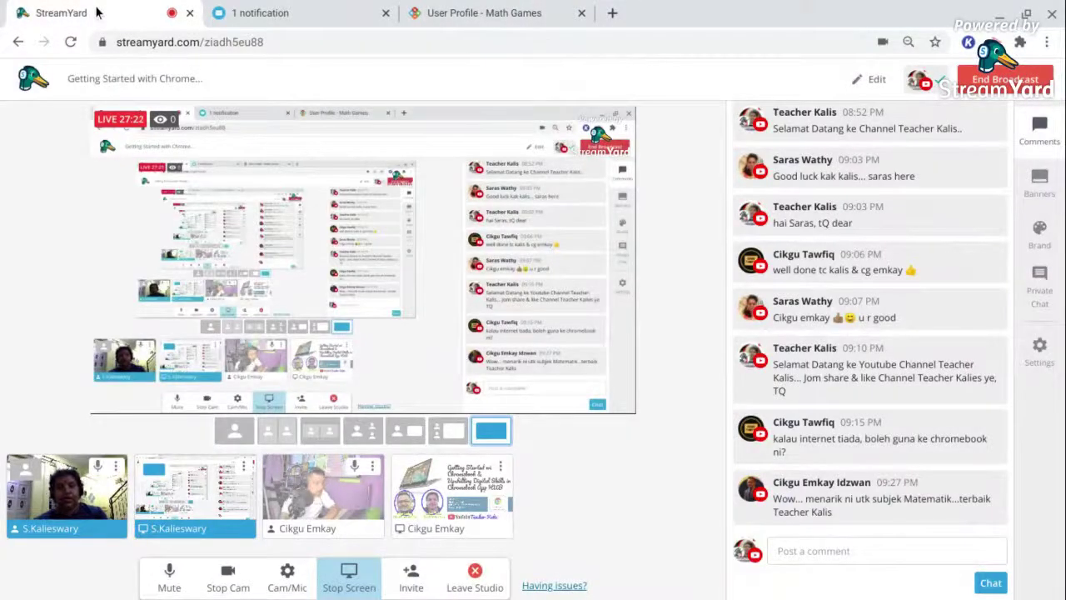
left_click(525, 15)
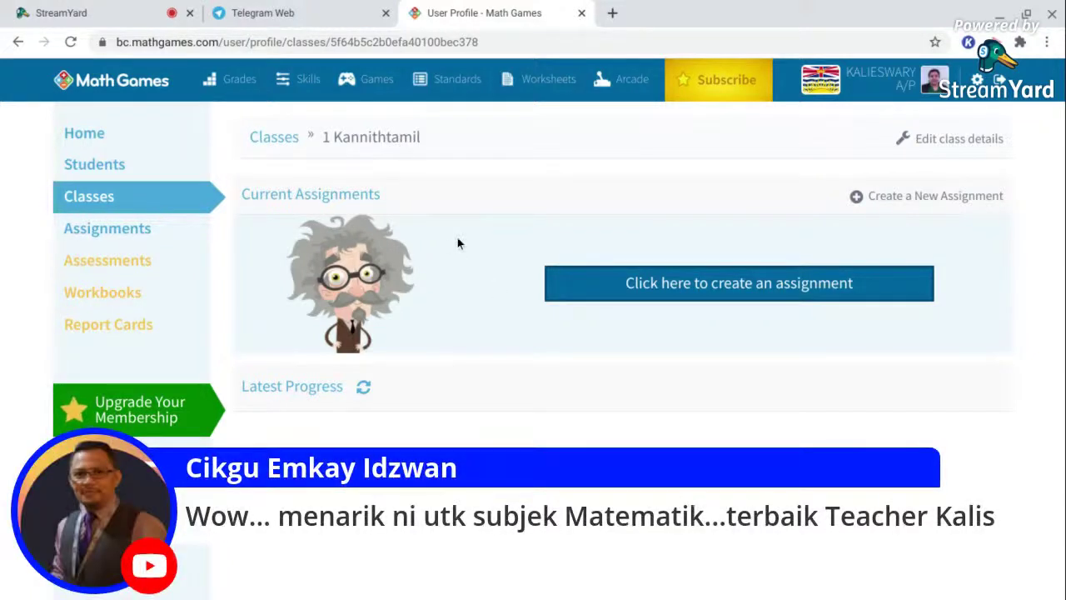
left_click(715, 287)
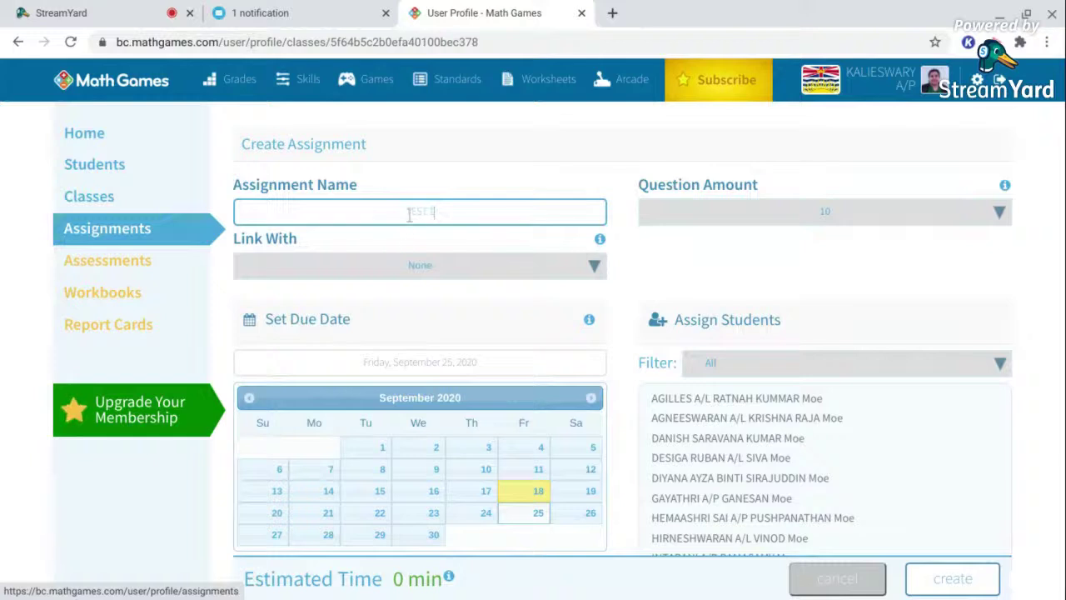
- Assign the TEST 1 assignment to all students in the list
scroll(479, 350, "down", 1)
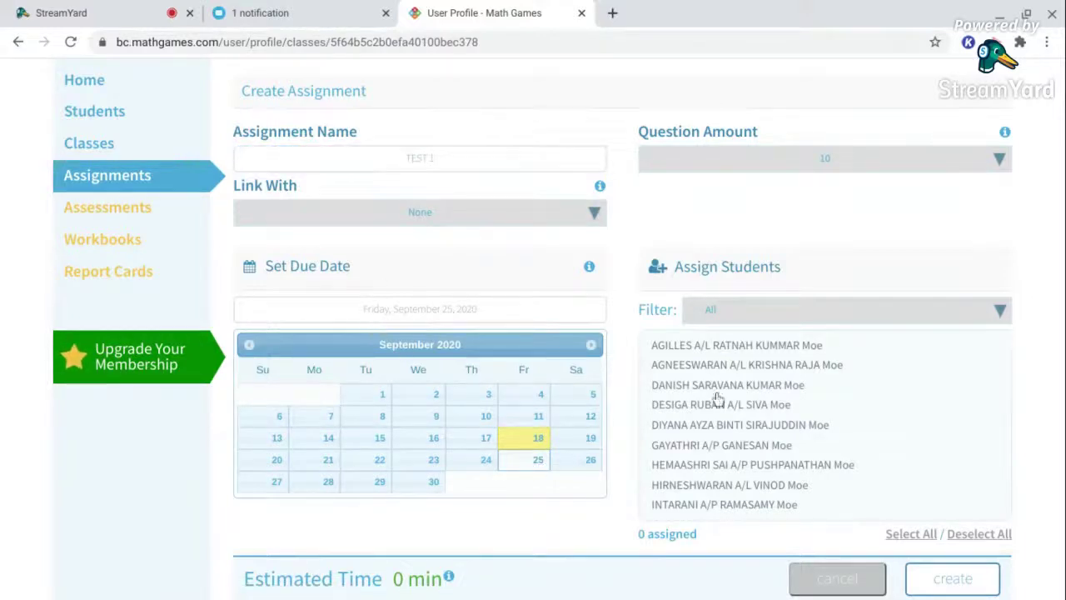
scroll(833, 418, "down", 2)
scroll(833, 419, "down", 5)
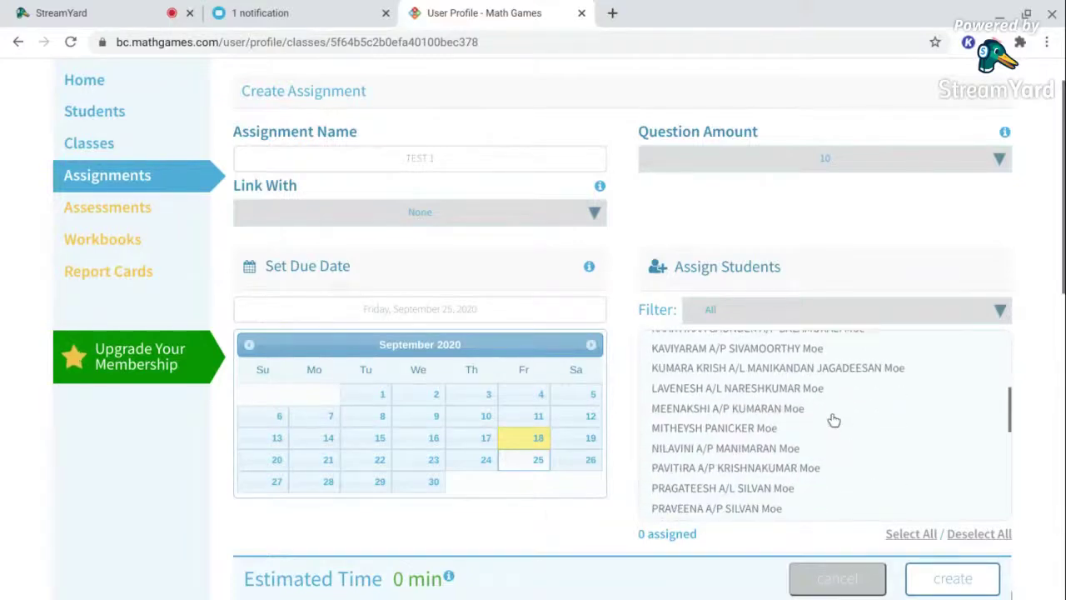
scroll(833, 419, "up", 7)
scroll(832, 419, "down", 10)
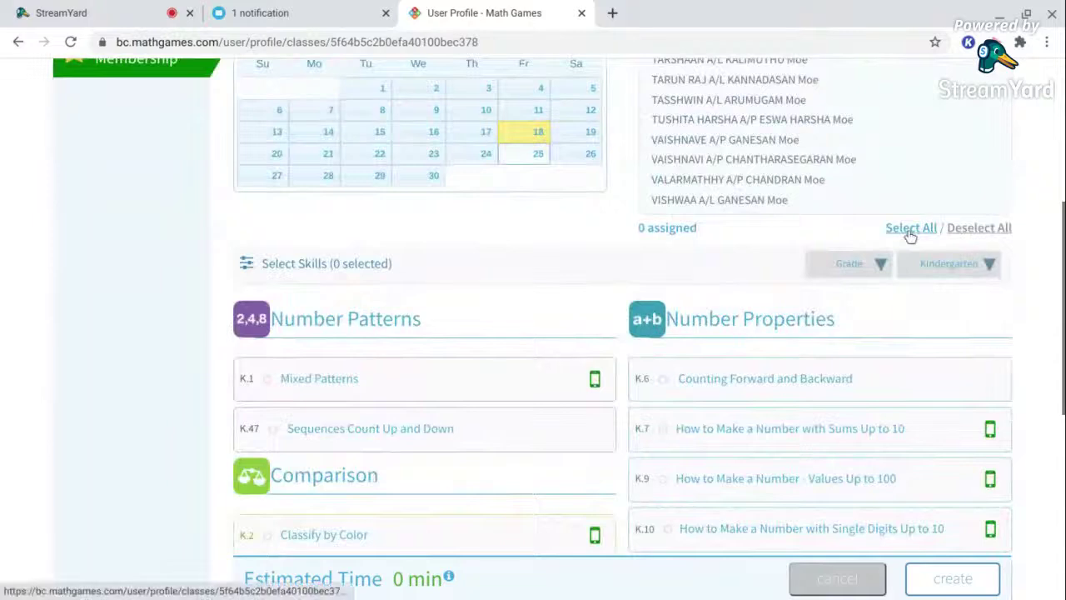
left_click(907, 230)
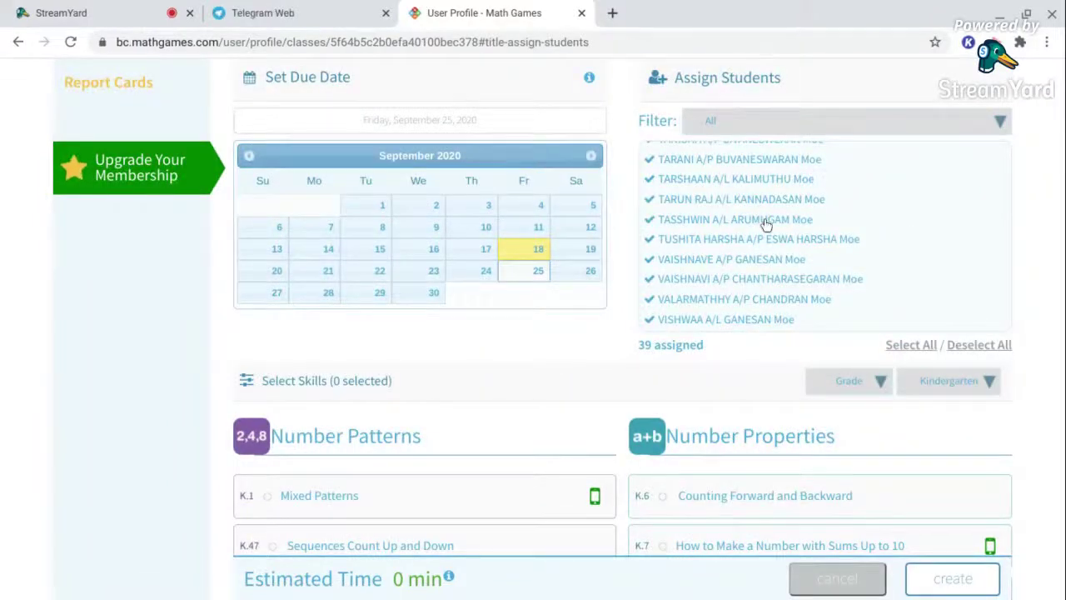
- Browse the Kindergarten skills listed by grade and add K.1 Mixed Patterns to the assignment
left_click(874, 378)
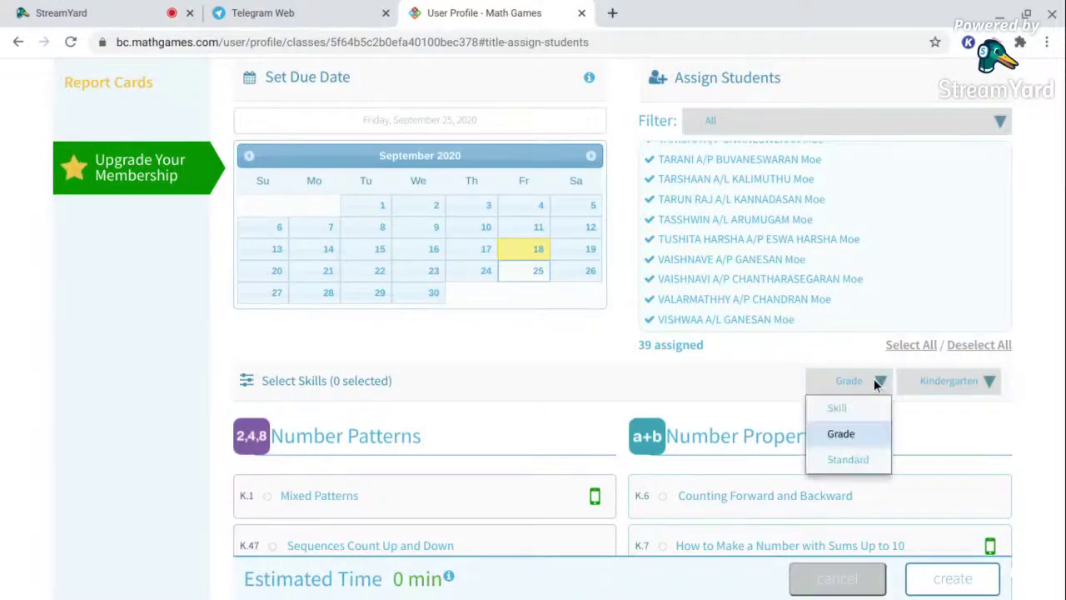
left_click(857, 435)
scroll(869, 348, "down", 1)
scroll(868, 347, "down", 2)
scroll(868, 350, "up", 2)
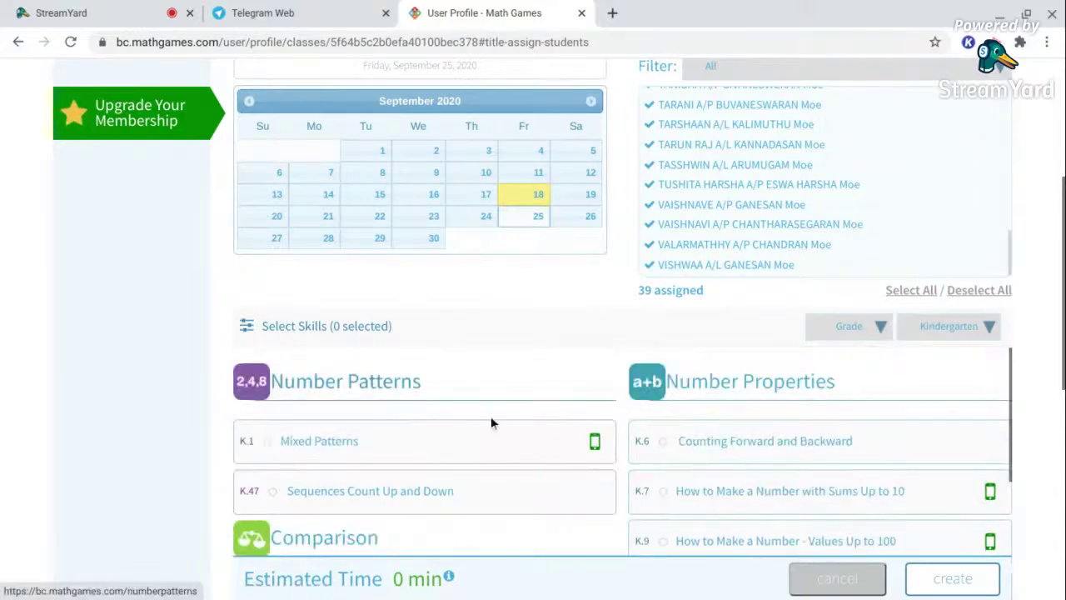
scroll(534, 429, "down", 2)
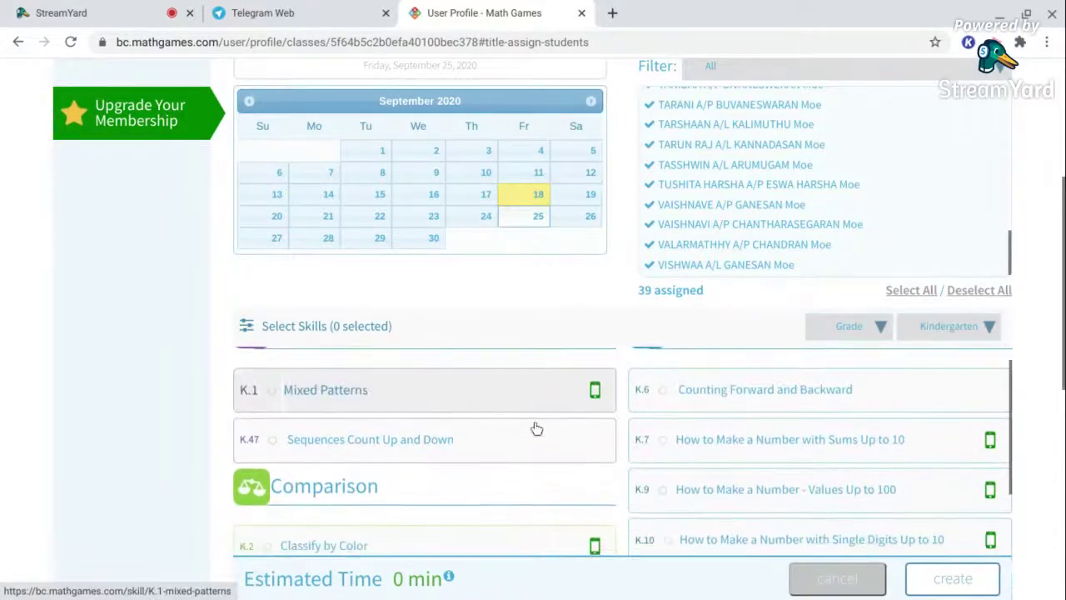
scroll(536, 428, "down", 10)
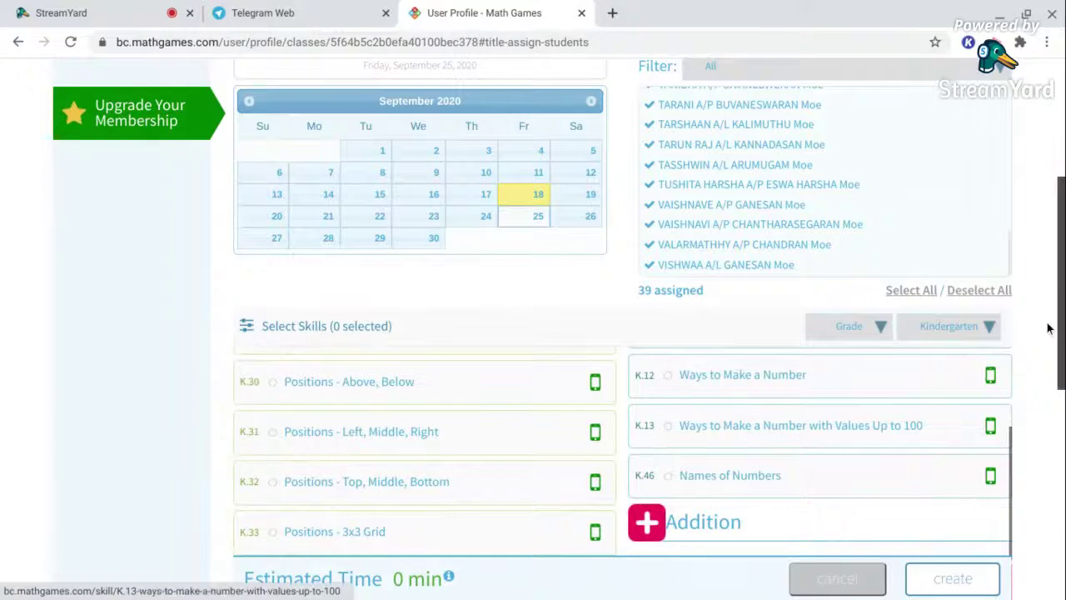
scroll(516, 337, "down", 10)
scroll(526, 323, "down", 15)
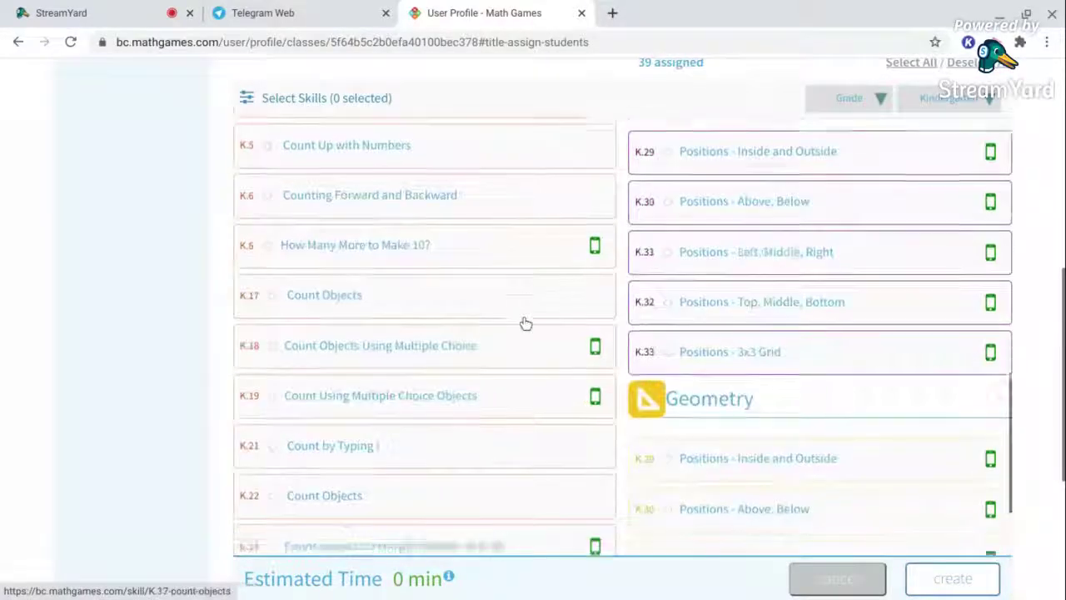
scroll(526, 324, "down", 3)
scroll(525, 323, "up", 4)
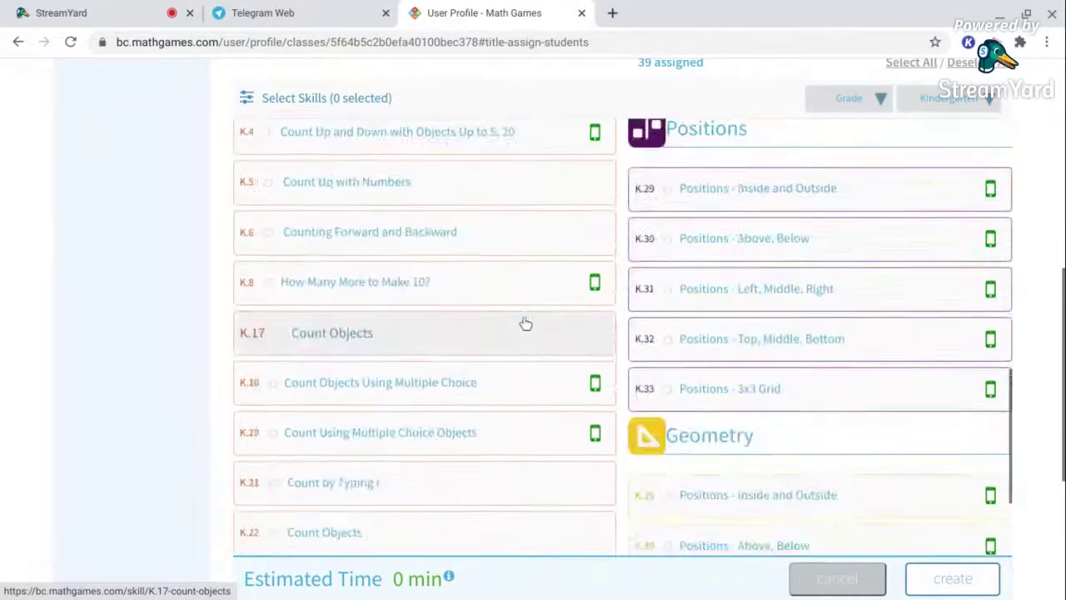
scroll(525, 323, "up", 15)
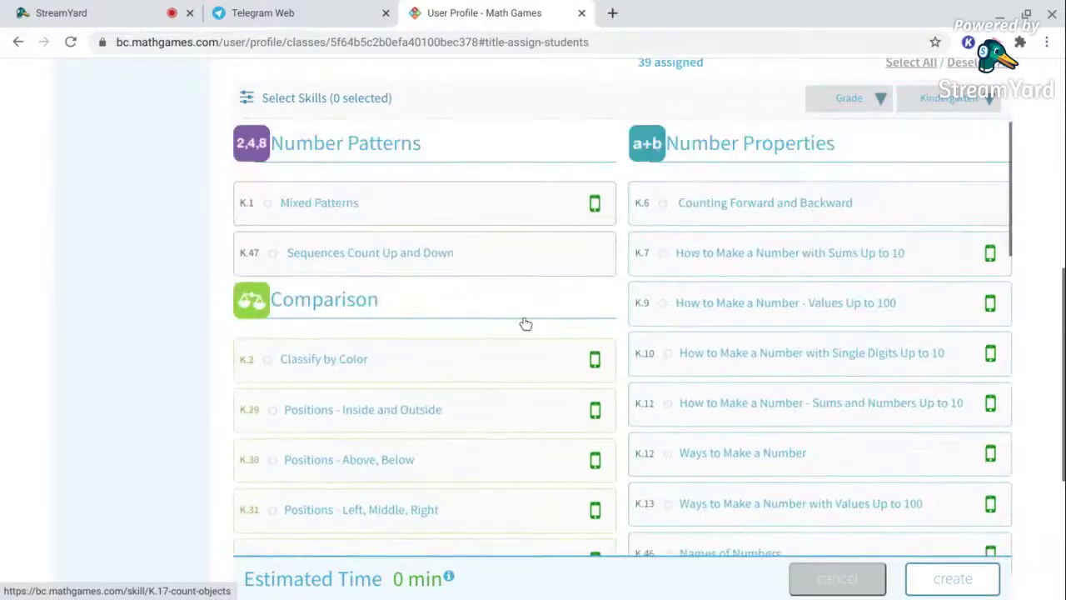
scroll(525, 323, "up", 1)
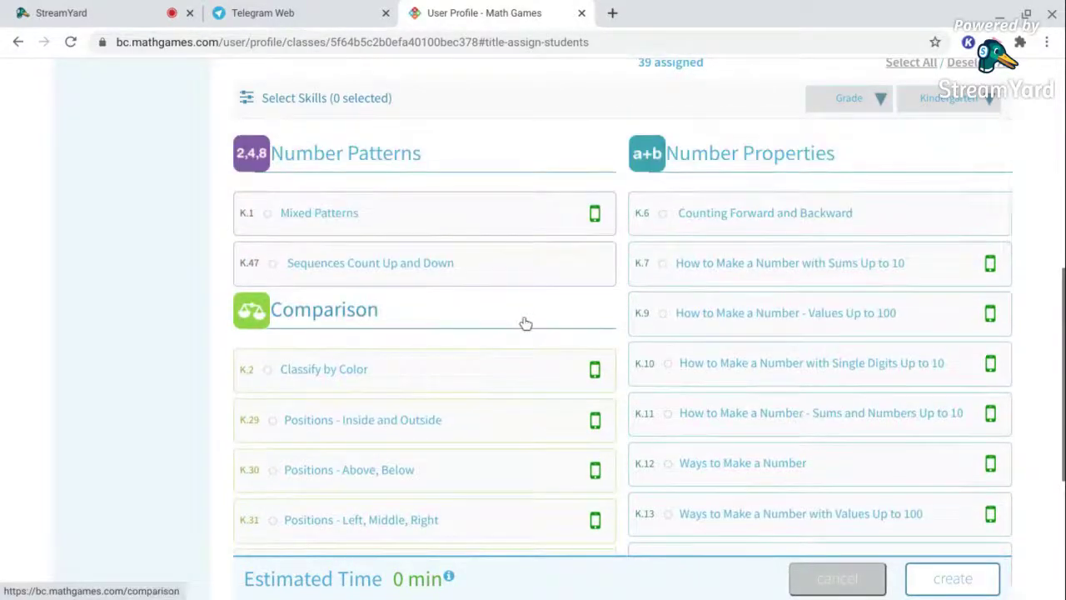
left_click(295, 221)
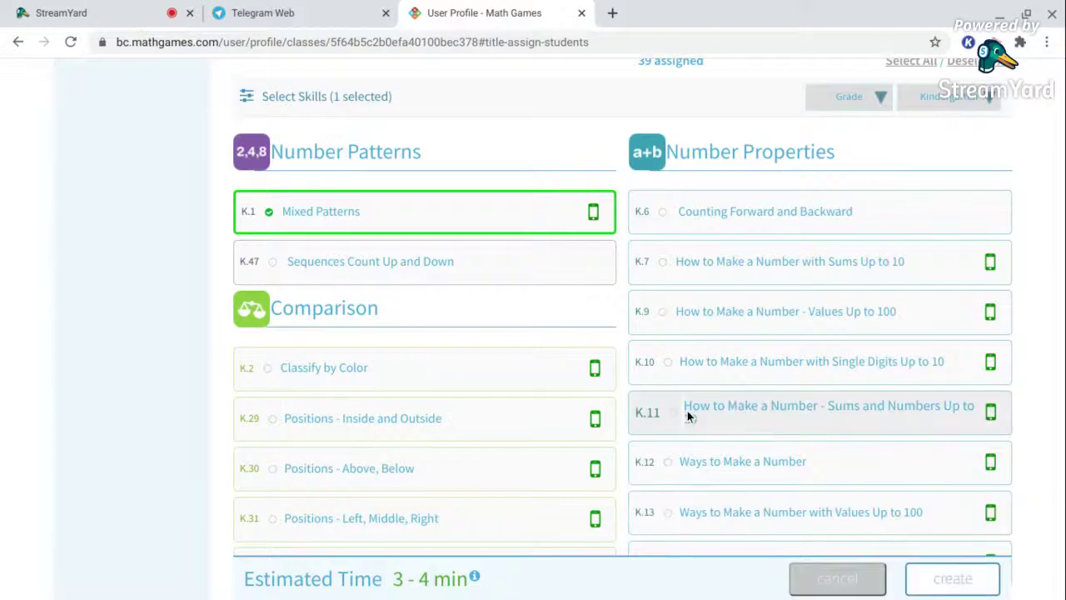
- Review the assignment's name, due date, assigned students and selected skills
scroll(687, 411, "up", 6)
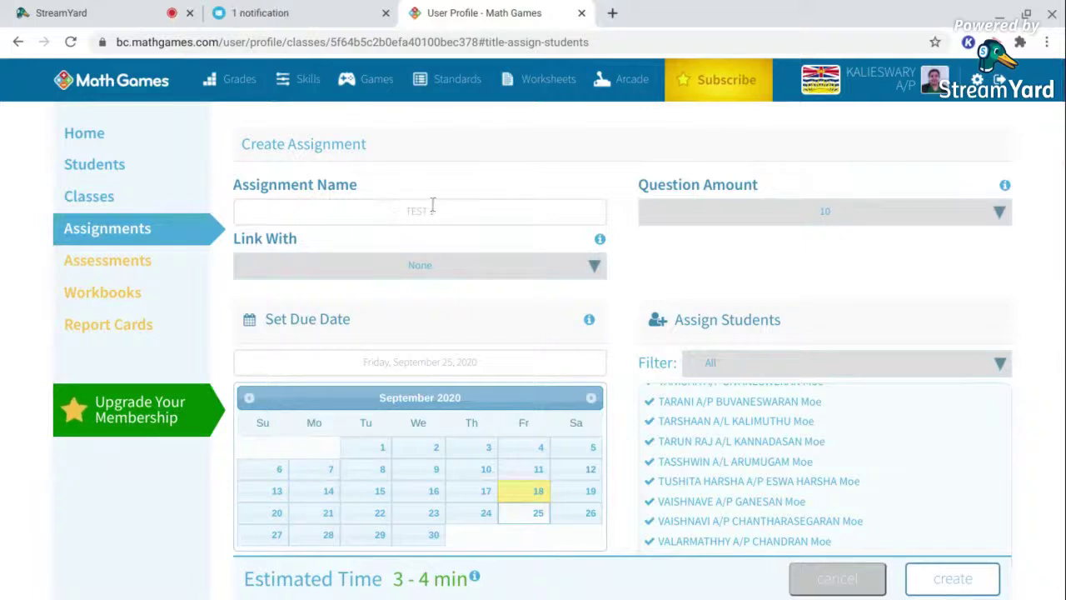
scroll(529, 265, "down", 2)
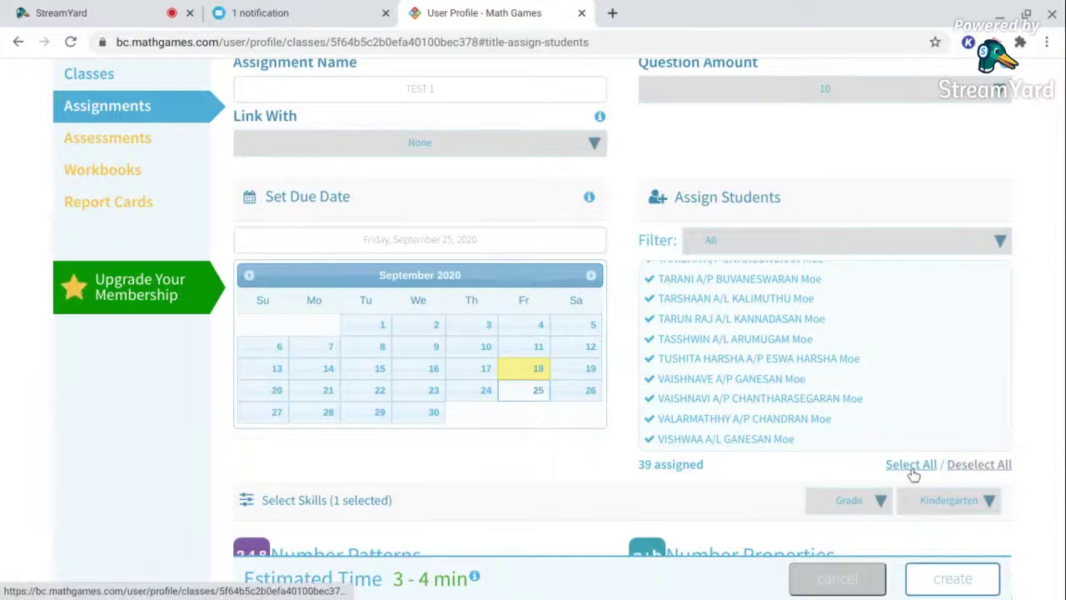
scroll(752, 388, "up", 8)
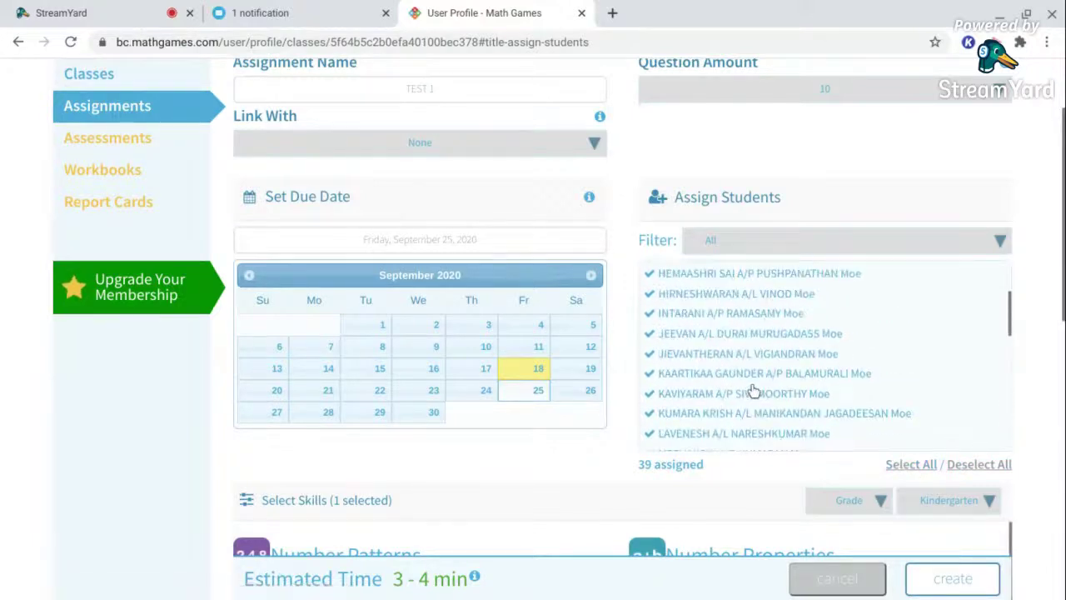
scroll(752, 388, "down", 8)
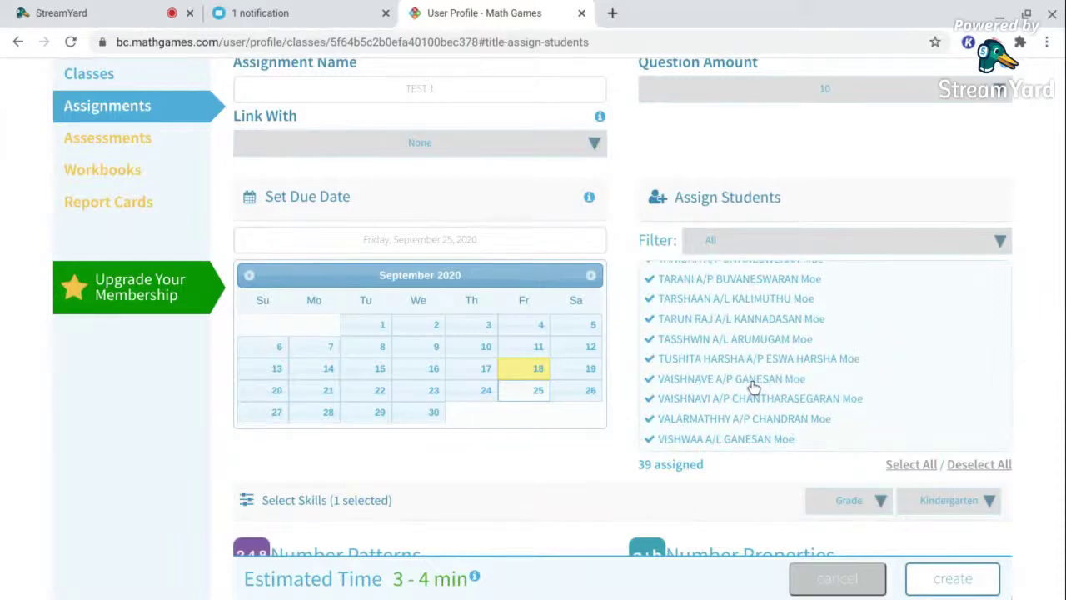
scroll(752, 388, "down", 2)
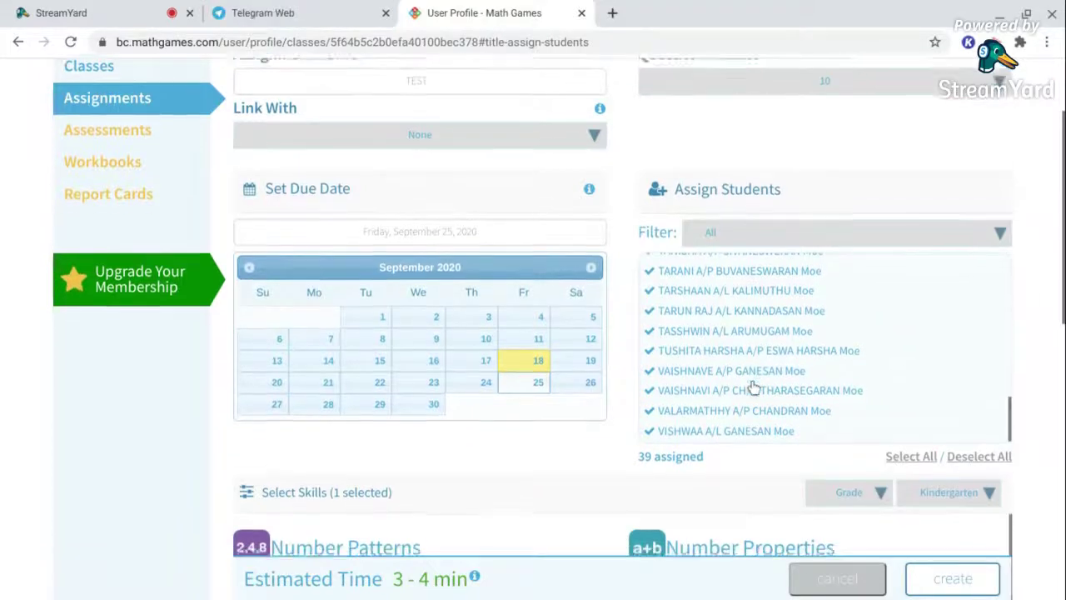
scroll(820, 389, "down", 2)
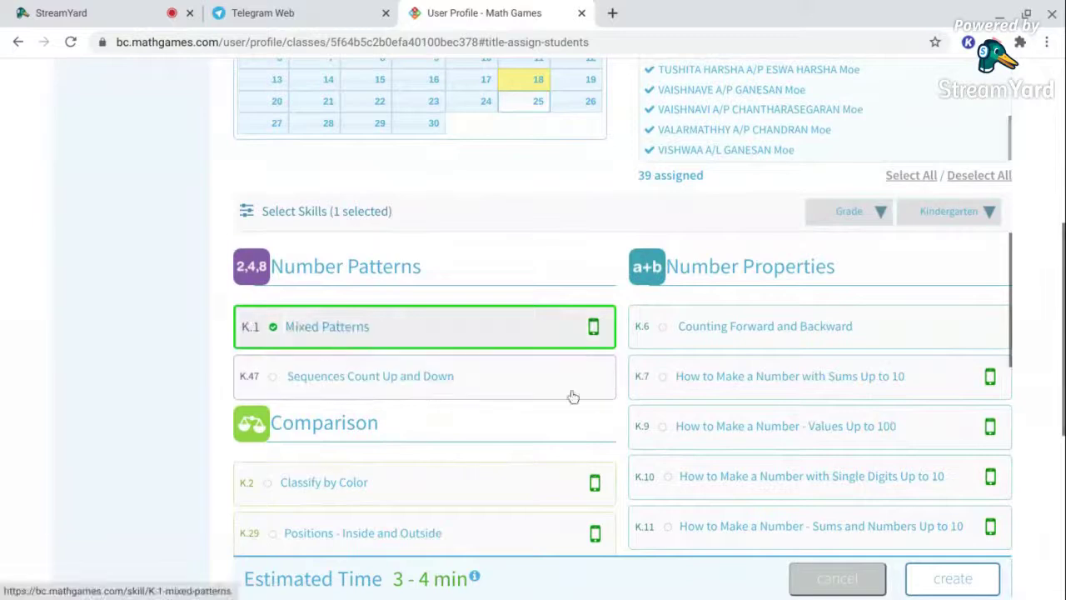
scroll(435, 374, "down", 3)
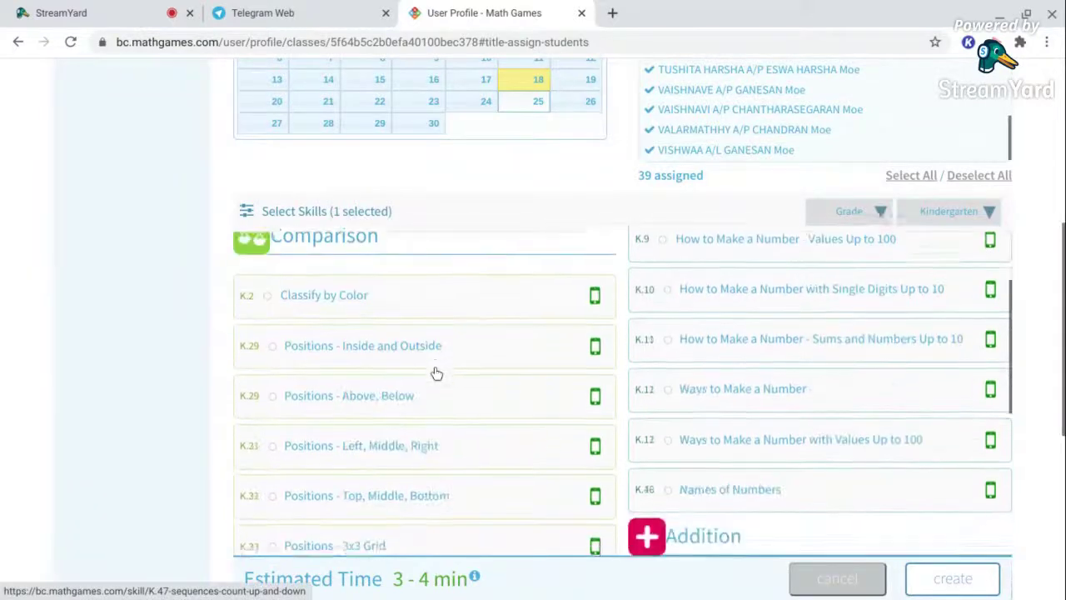
scroll(545, 358, "up", 3)
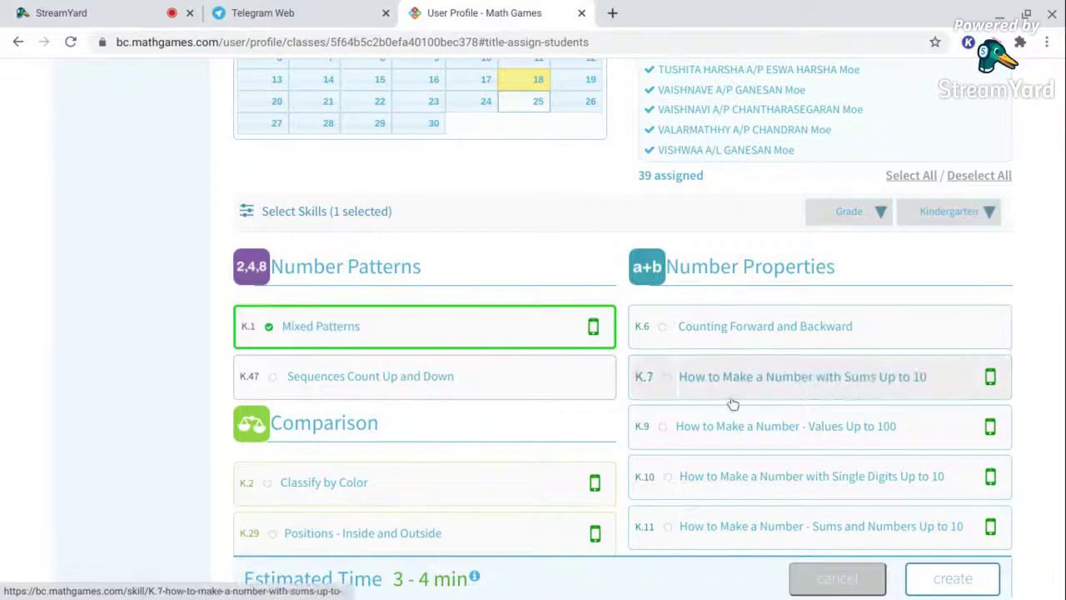
- Create the assignment and start sharing it on Google Classroom
left_click(955, 587)
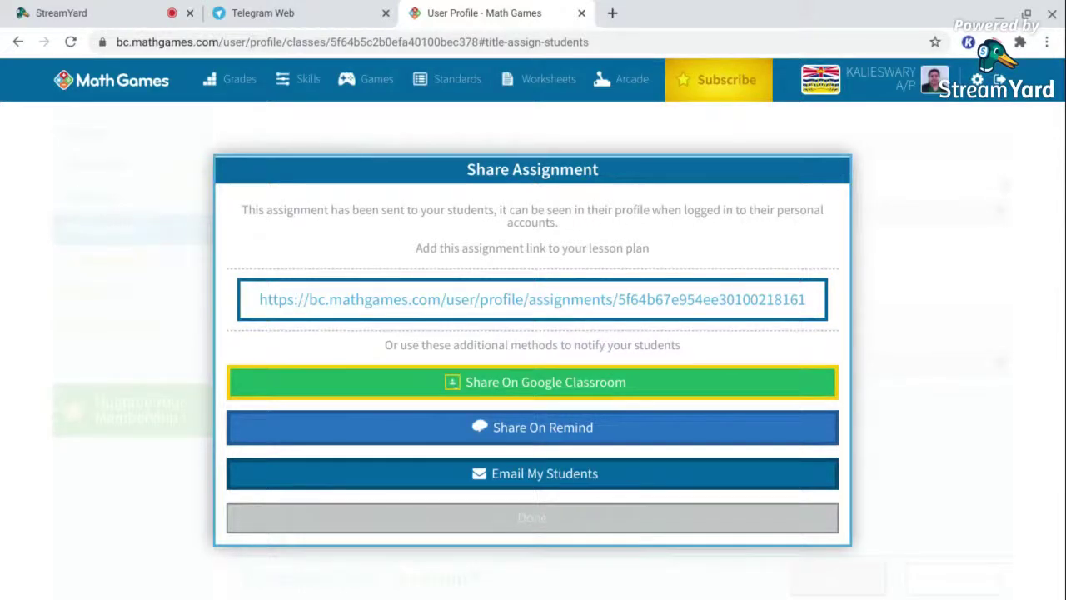
left_click(524, 386)
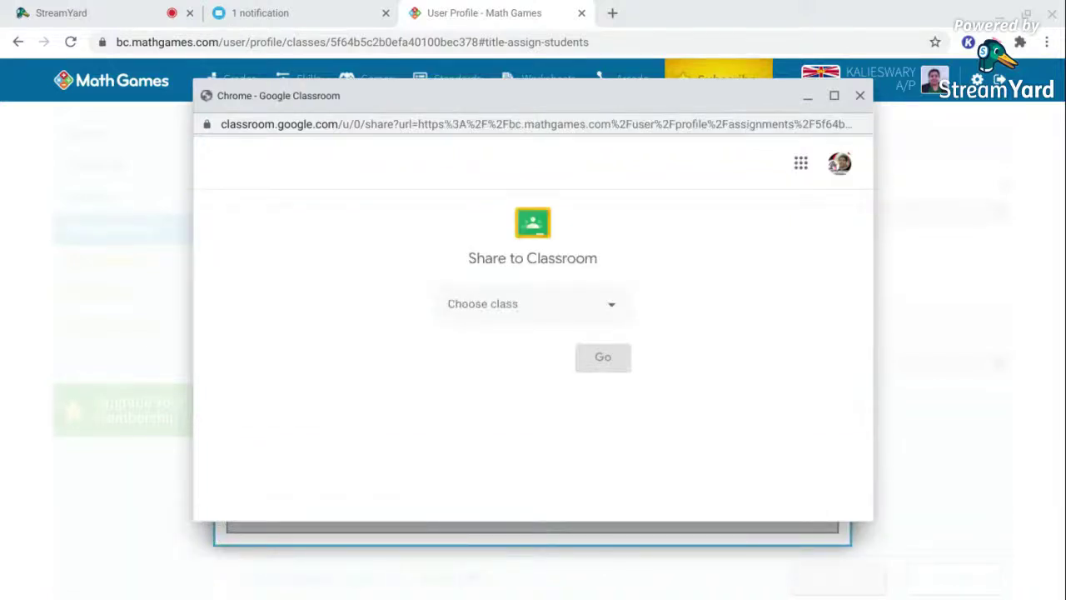
- Look through the current account's Google Classroom class list for the class to share with
left_click(610, 308)
scroll(556, 366, "down", 5)
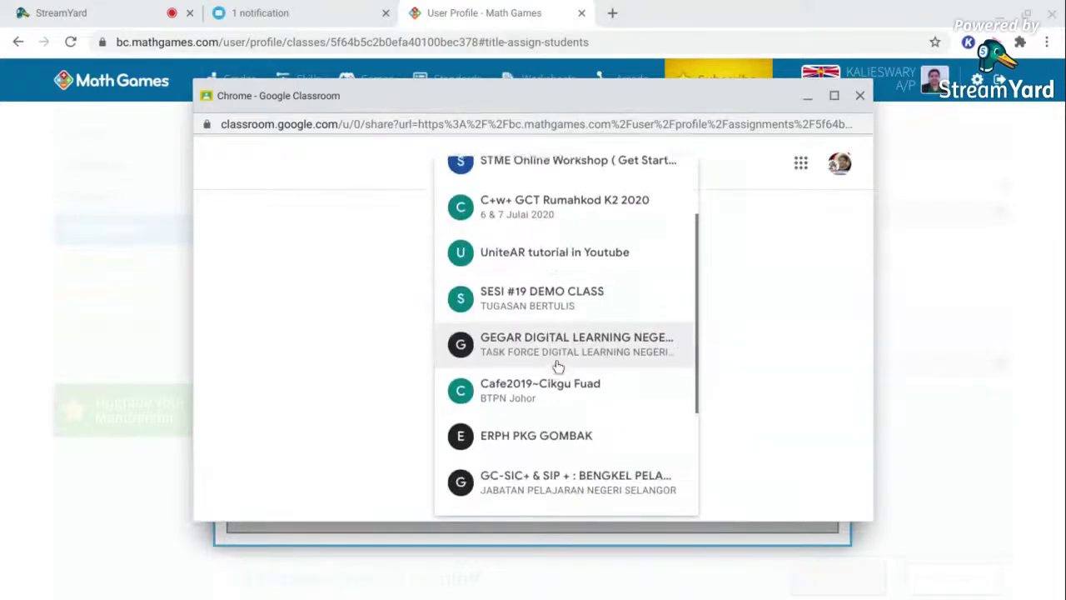
scroll(559, 367, "up", 6)
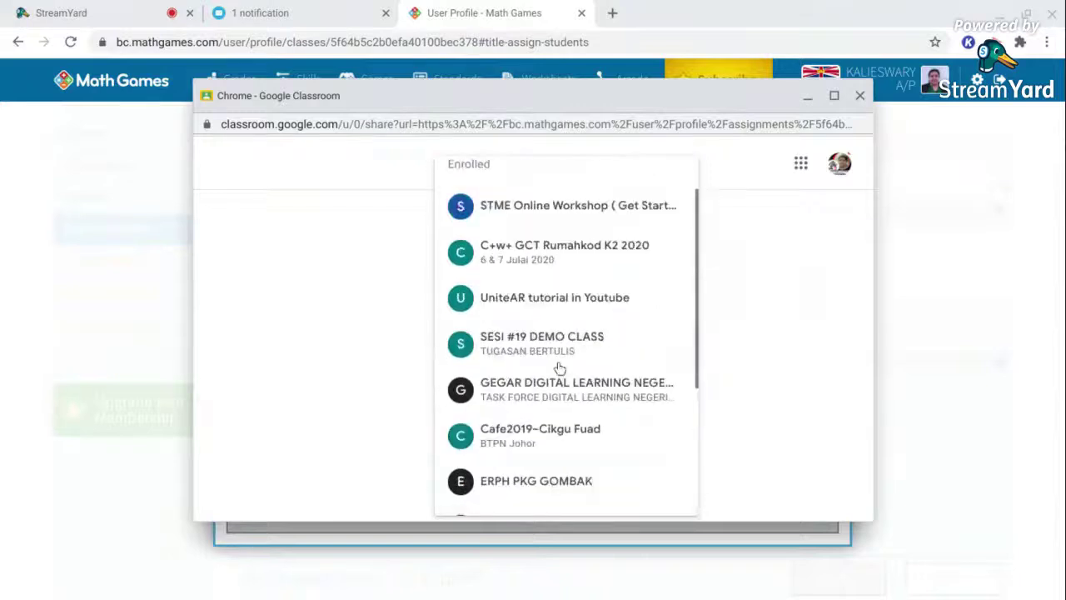
left_click(780, 278)
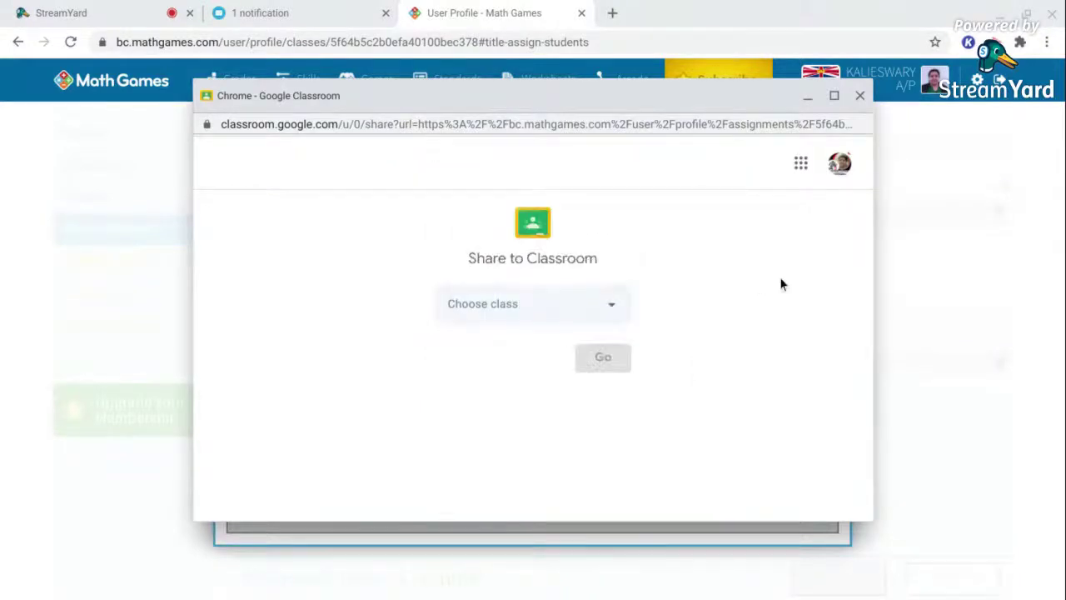
left_click(608, 311)
scroll(596, 326, "down", 1)
scroll(595, 326, "down", 2)
- Switch Share to Classroom to the teacher's moe-dl.edu.my account and choose the 1 Kannithtamil class
left_click(839, 164)
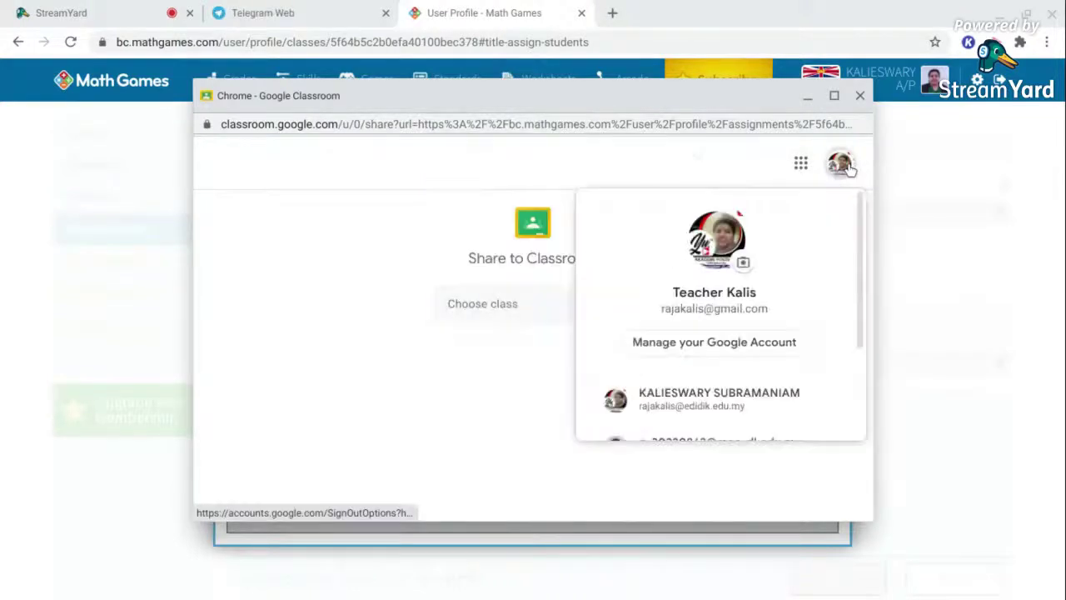
scroll(738, 395, "down", 1)
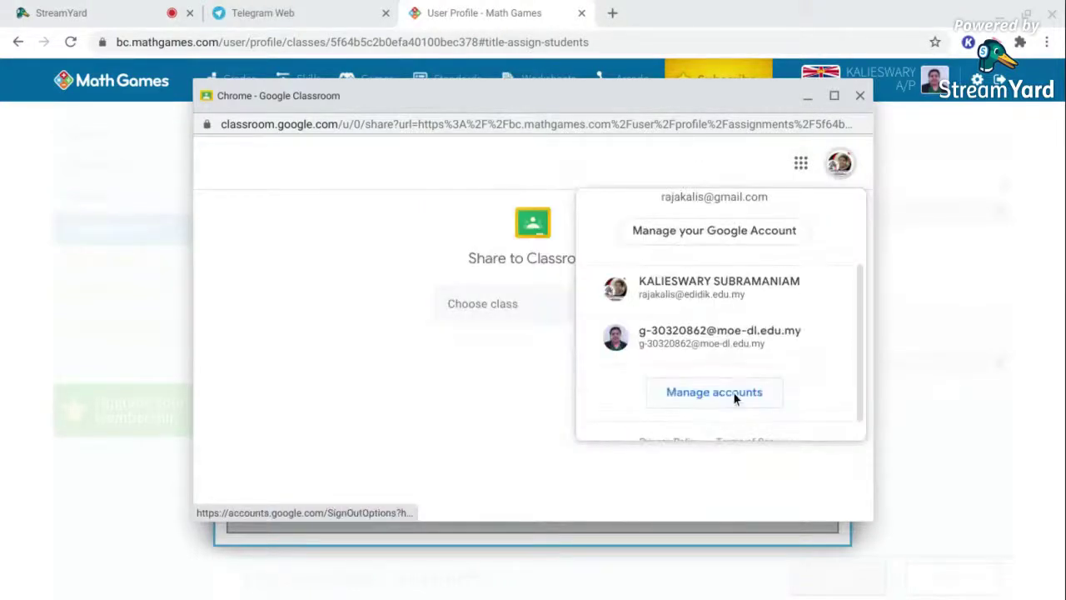
key("Escape")
left_click(695, 348)
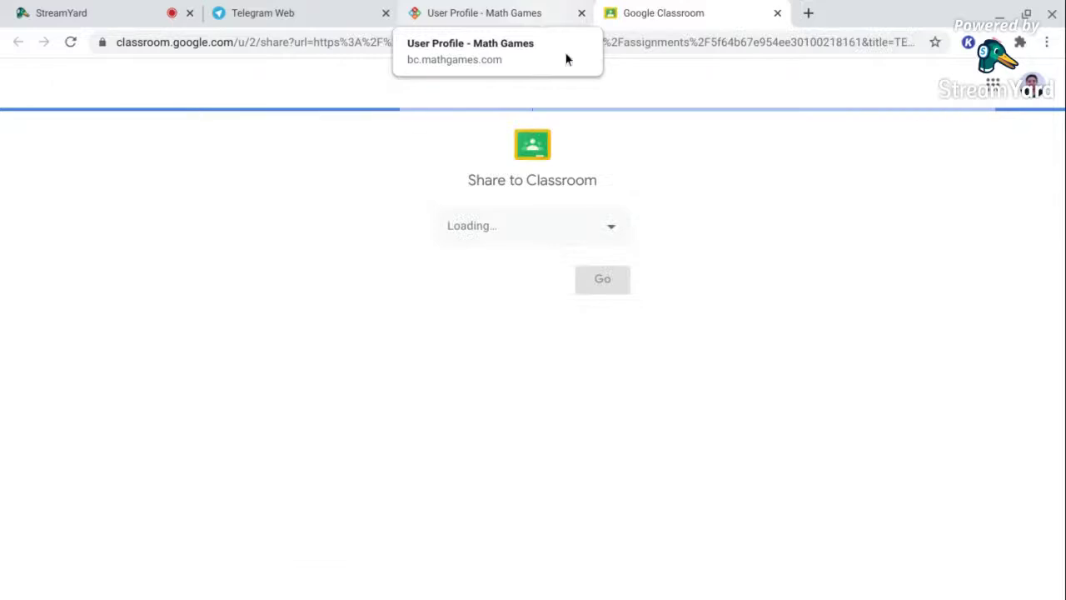
left_click(616, 231)
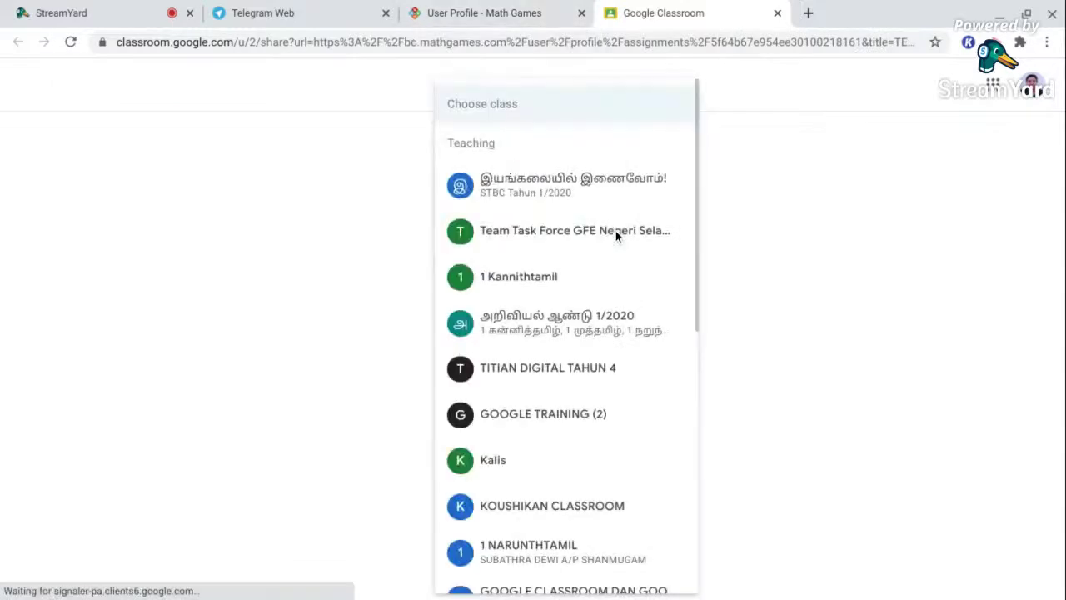
left_click(540, 287)
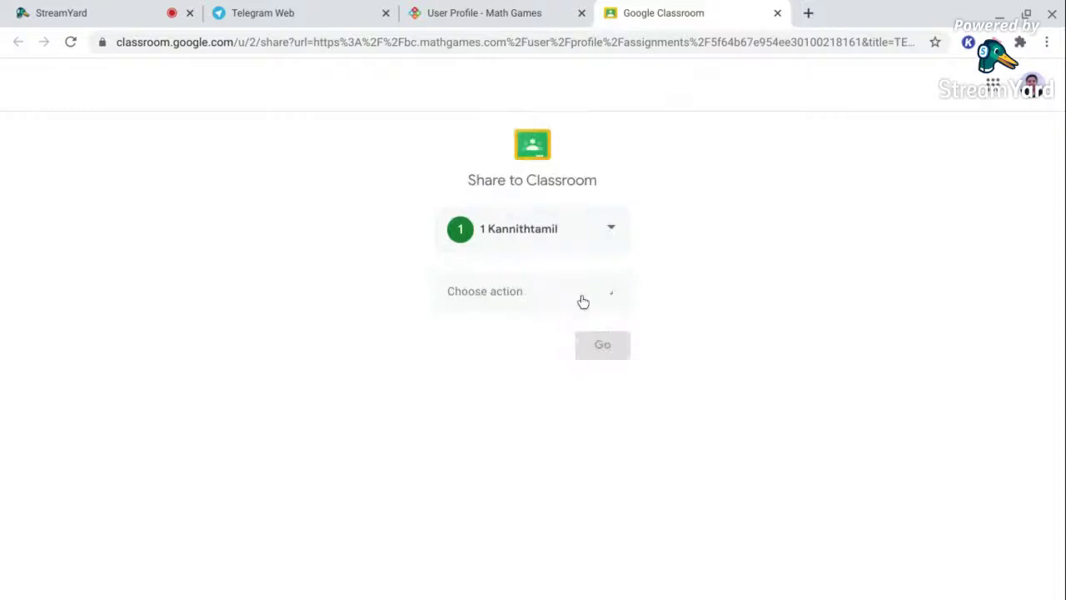
- Set the sharing action for 1 Kannithtamil to Create assignment and proceed with it
left_click(583, 302)
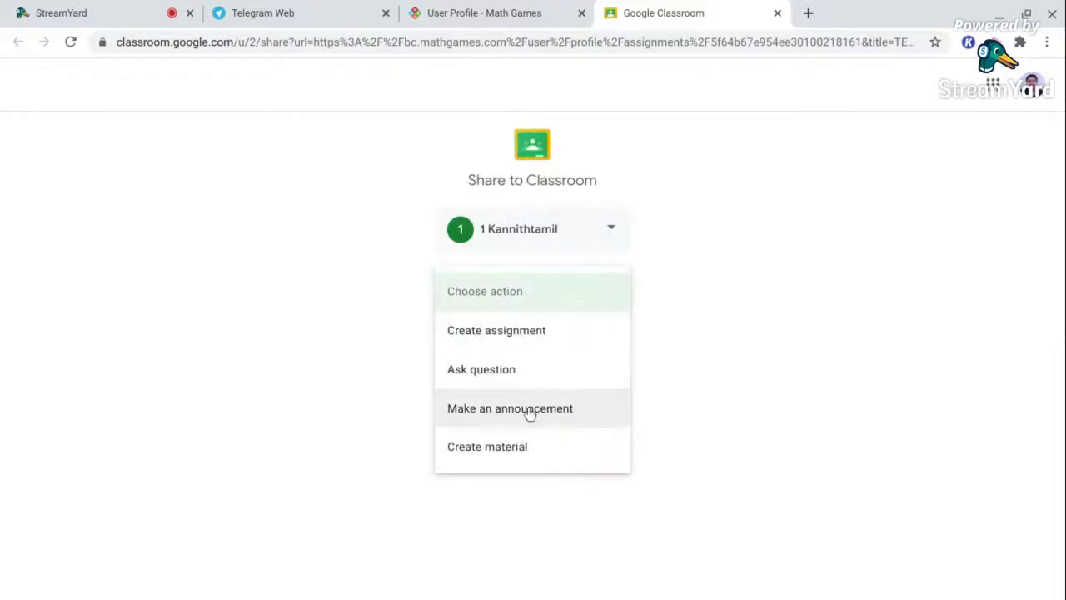
left_click(541, 333)
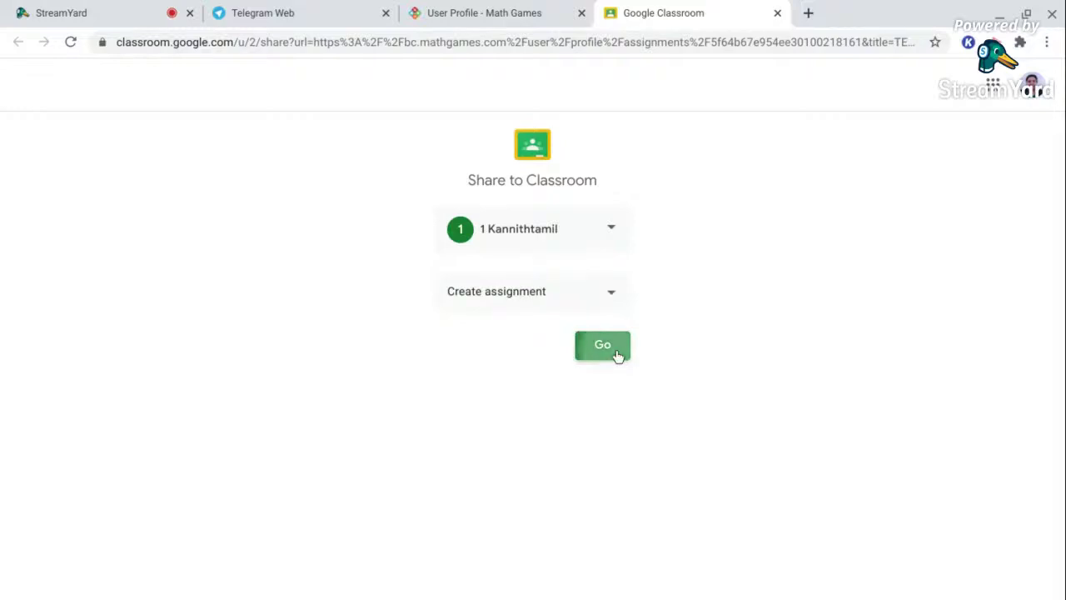
left_click(618, 354)
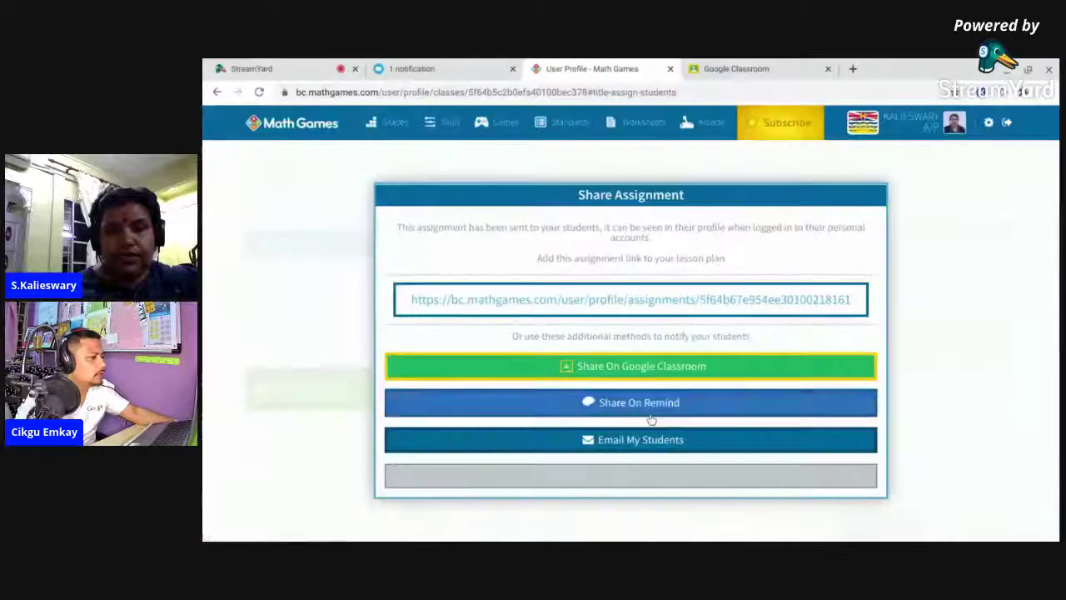
- Close the Share Assignment dialog in Math Games and switch to the incognito Google Classroom window listing the teacher's classes
left_click(638, 477)
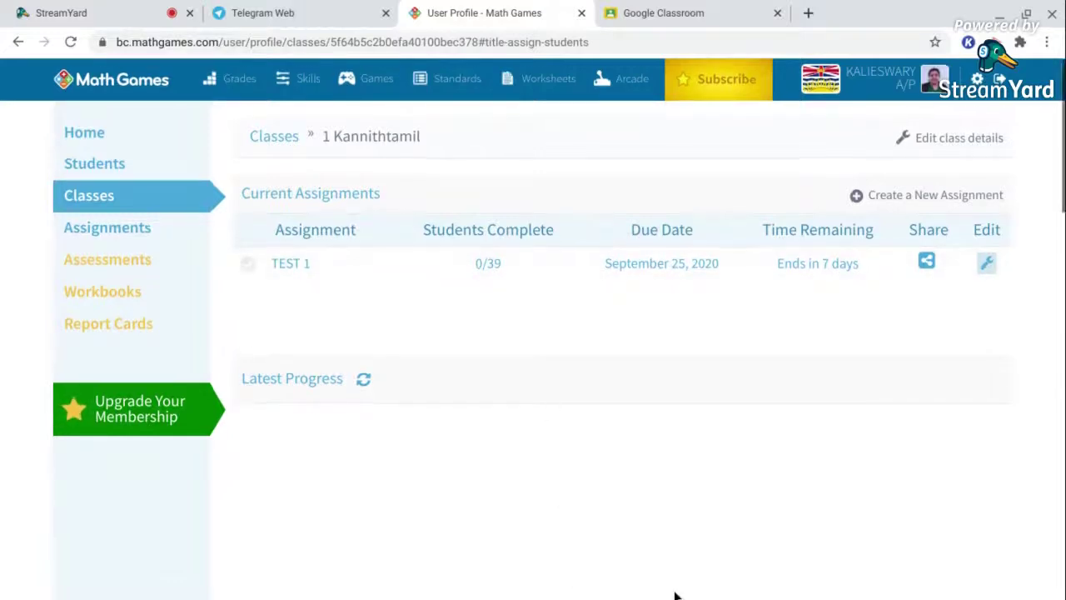
scroll(674, 594, "down", 1)
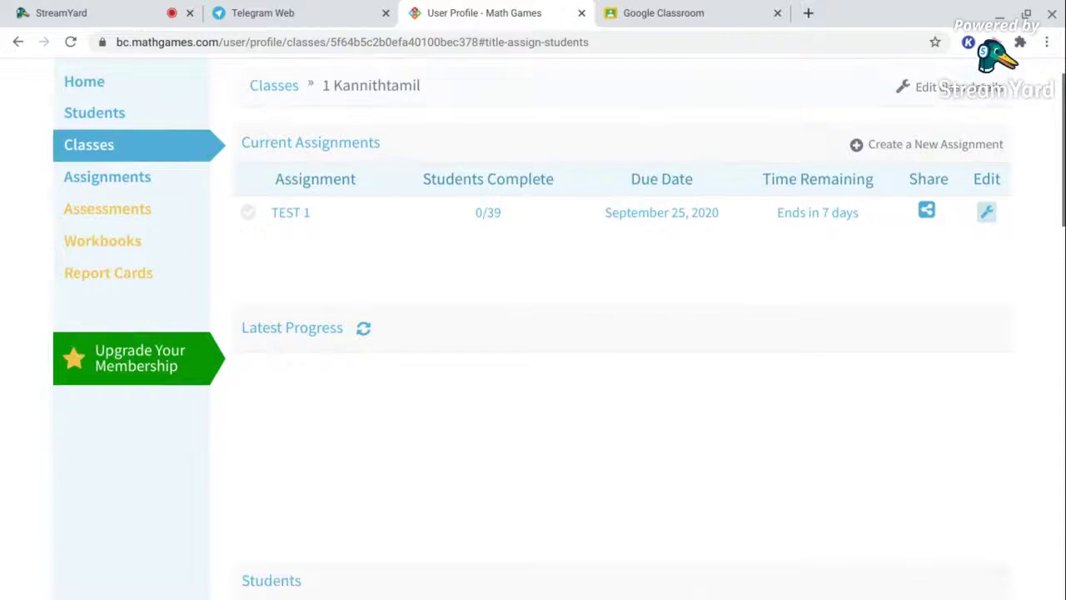
mouse_move(729, 583)
left_click(466, 586)
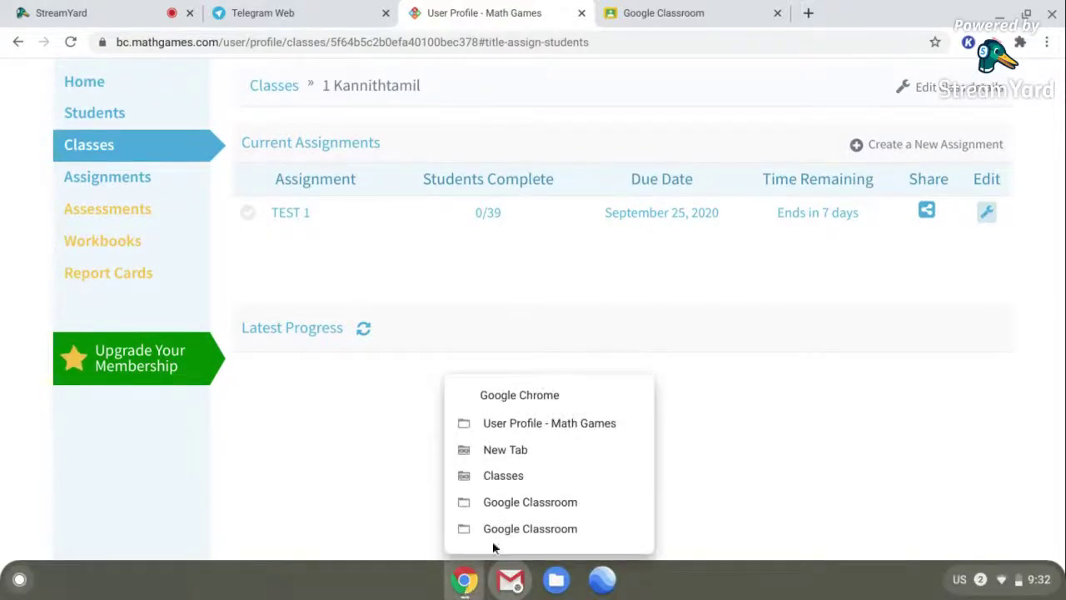
left_click(504, 475)
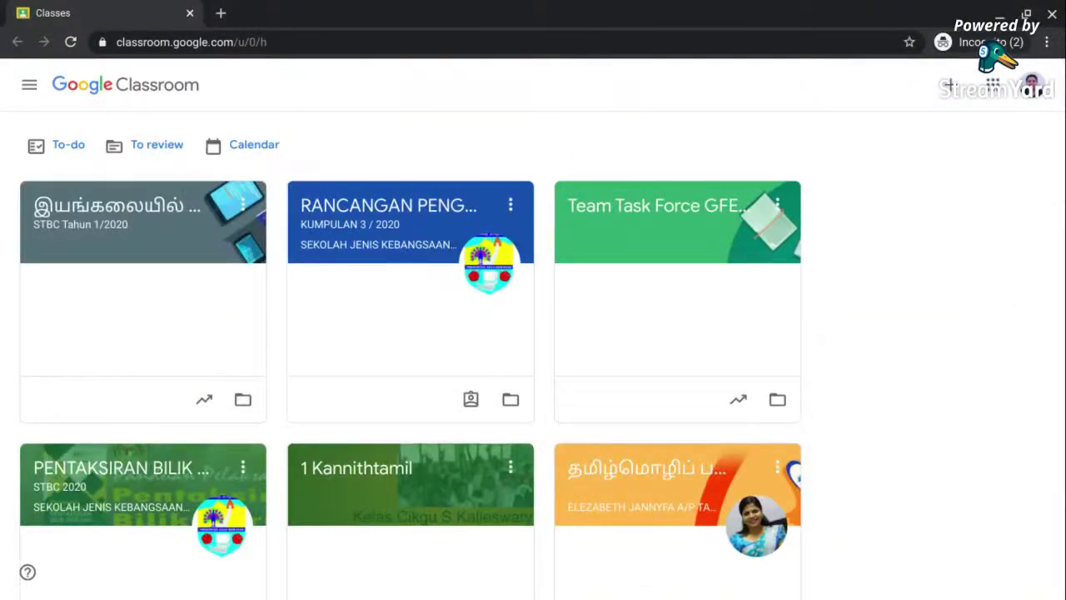
- Bring up the two leftover Share to Classroom pop-up windows and close both
mouse_move(868, 596)
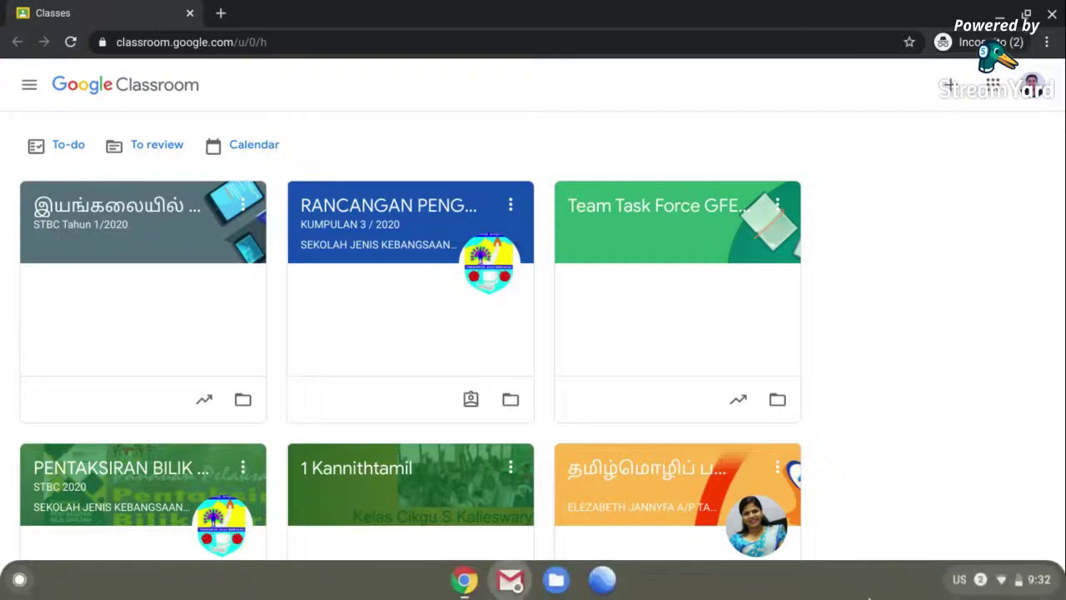
right_click(463, 586)
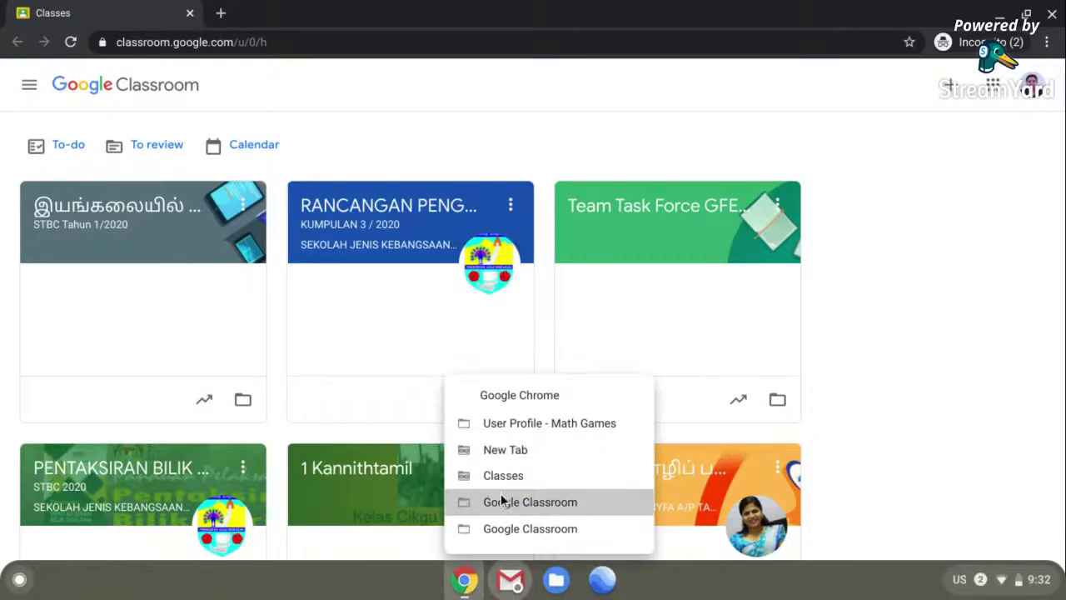
left_click(500, 527)
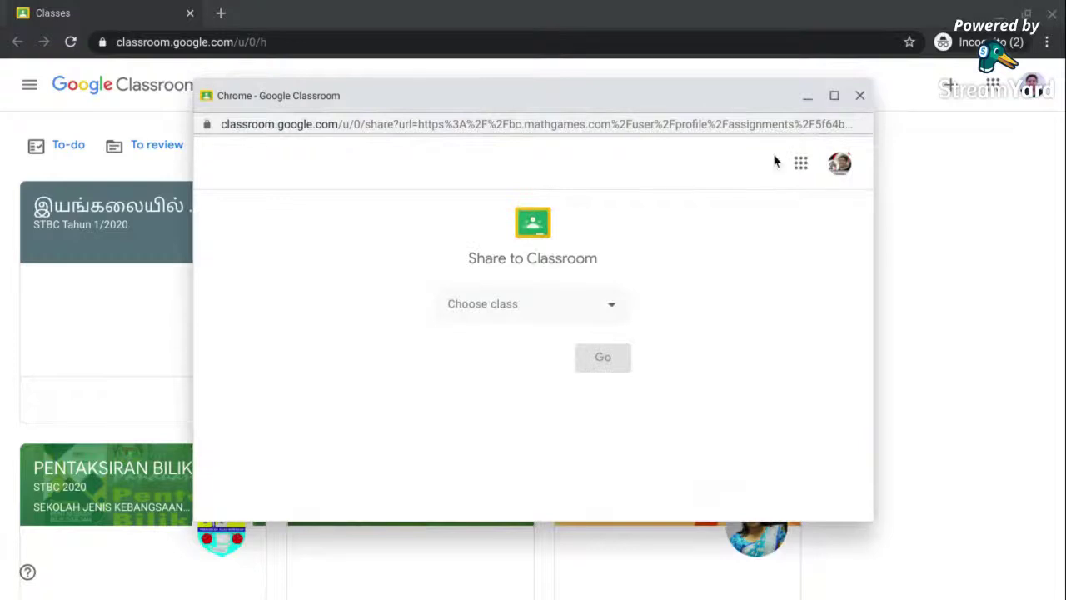
left_click(860, 96)
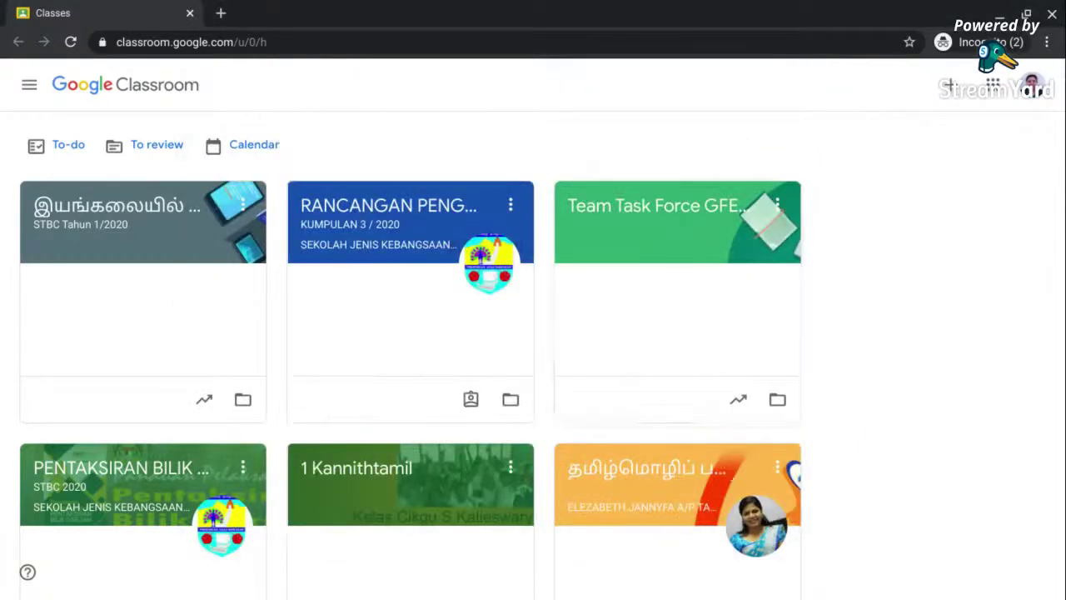
mouse_move(853, 596)
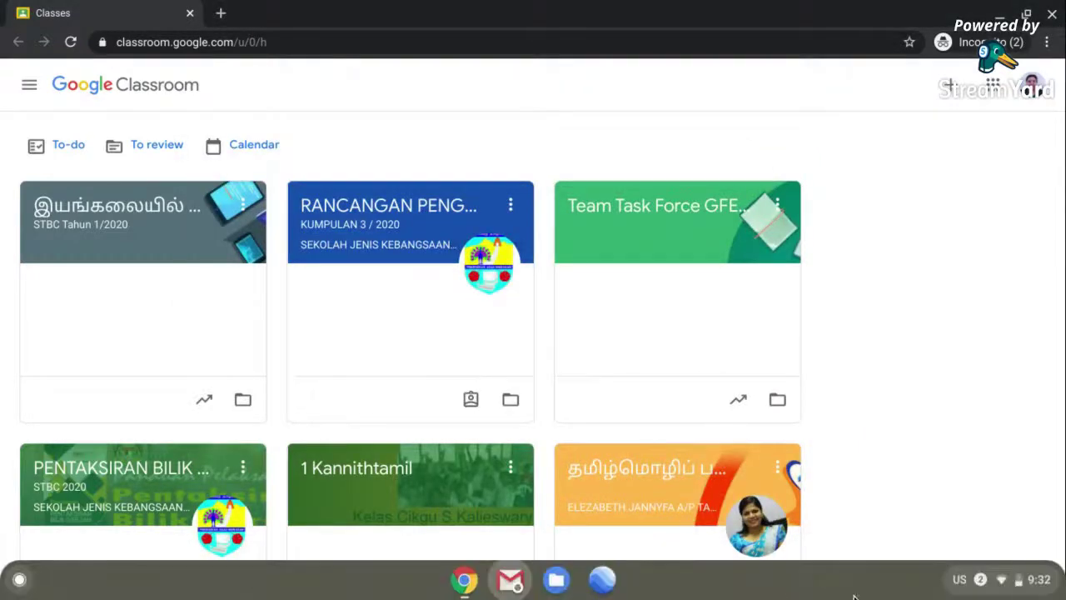
right_click(464, 579)
left_click(553, 537)
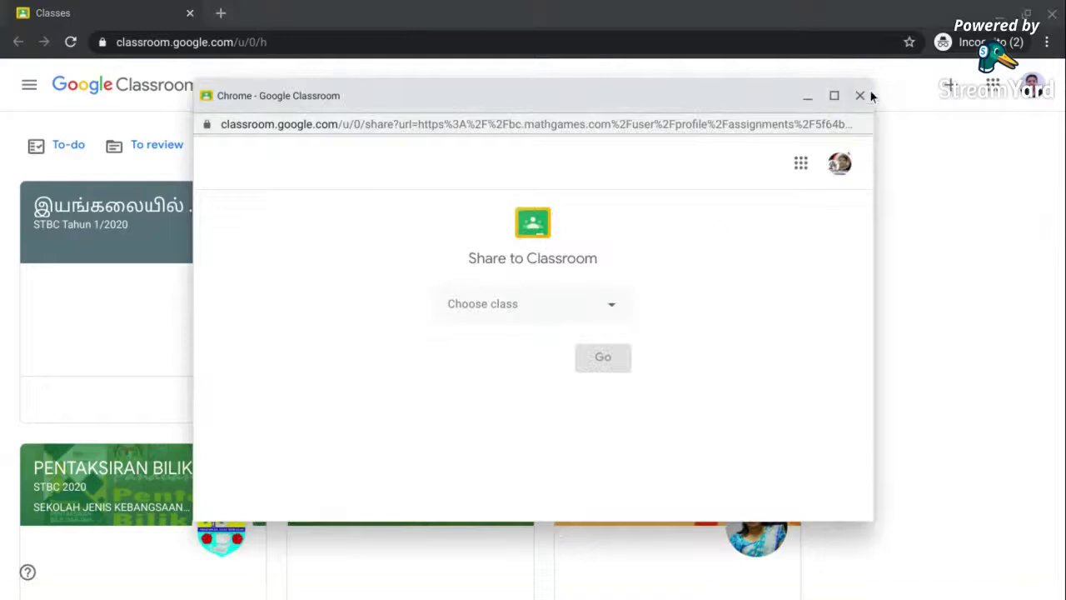
left_click(860, 96)
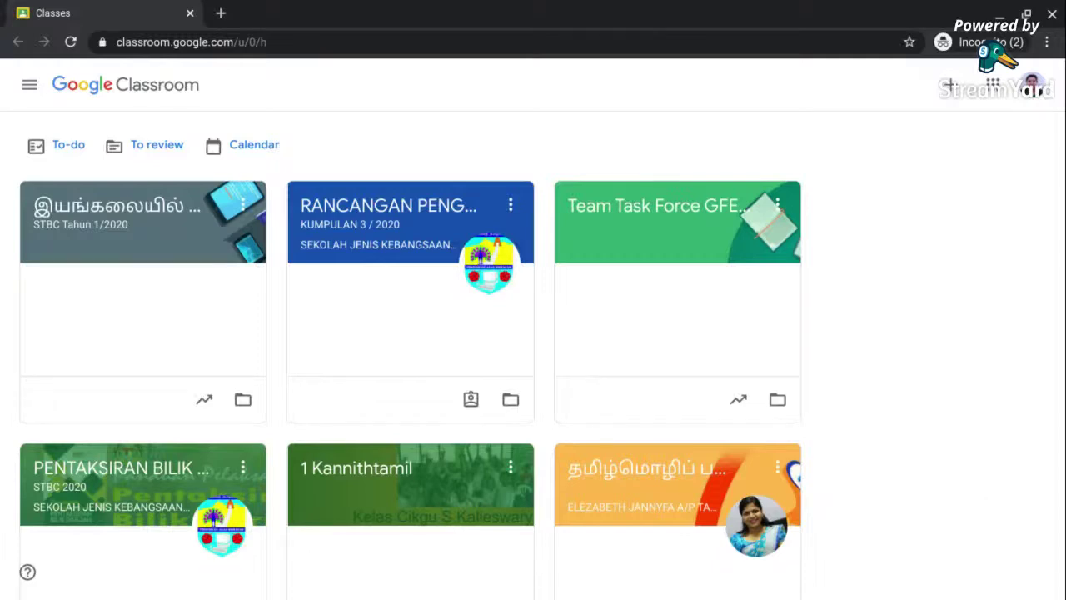
- Switch to the other incognito window and launch Google Classroom from the DELIMa Google Classroom page
mouse_move(905, 597)
left_click(468, 580)
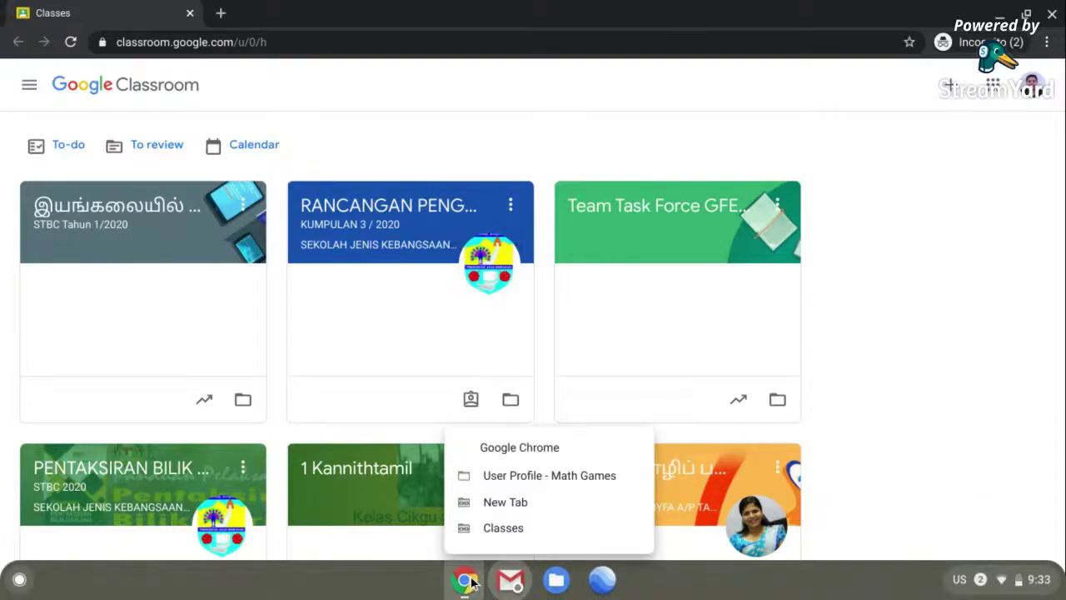
left_click(510, 506)
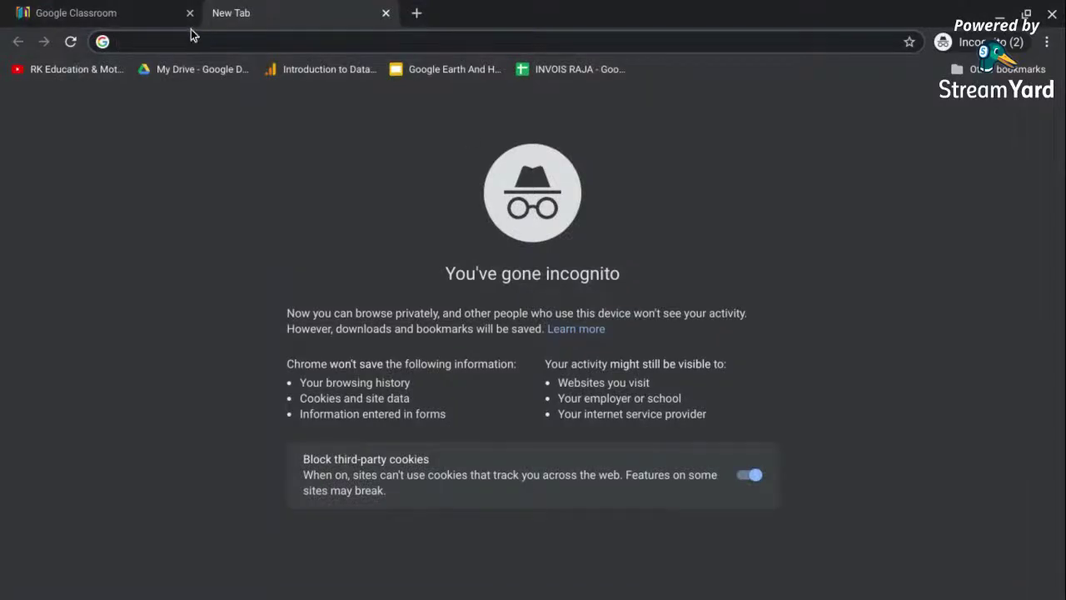
left_click(125, 14)
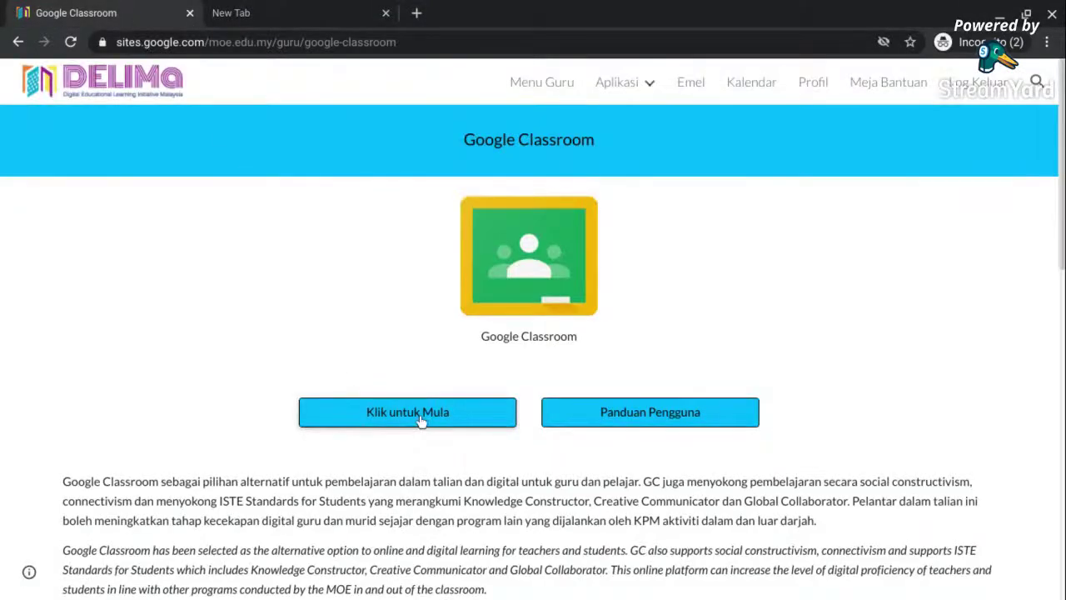
left_click(421, 409)
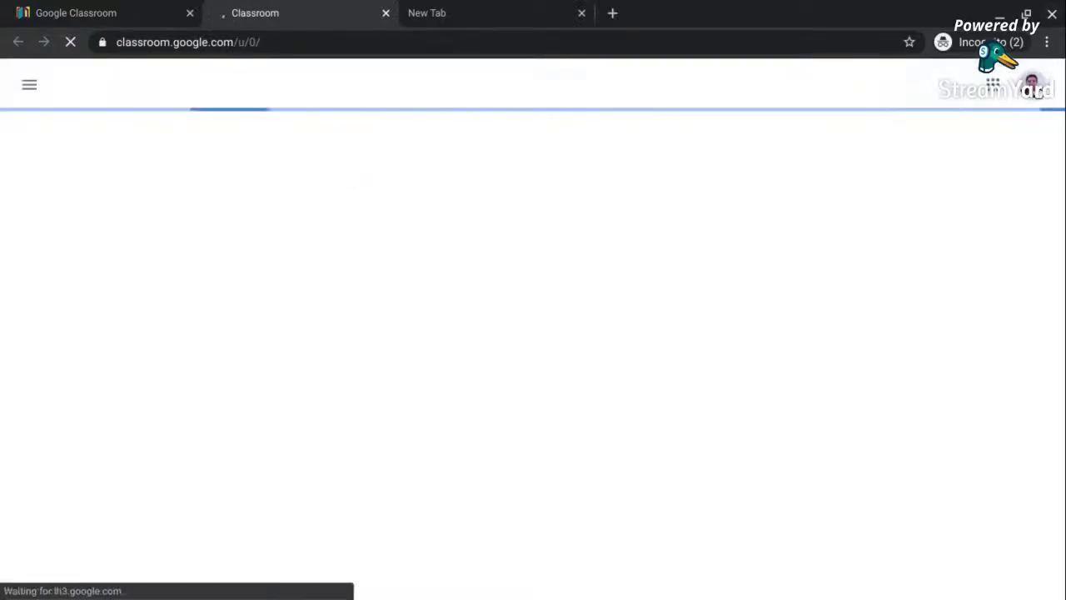
- Switch Google Classroom to the student's moe-dl.edu.my account and close the blank tab and the teacher's Classes tab
left_click(1031, 85)
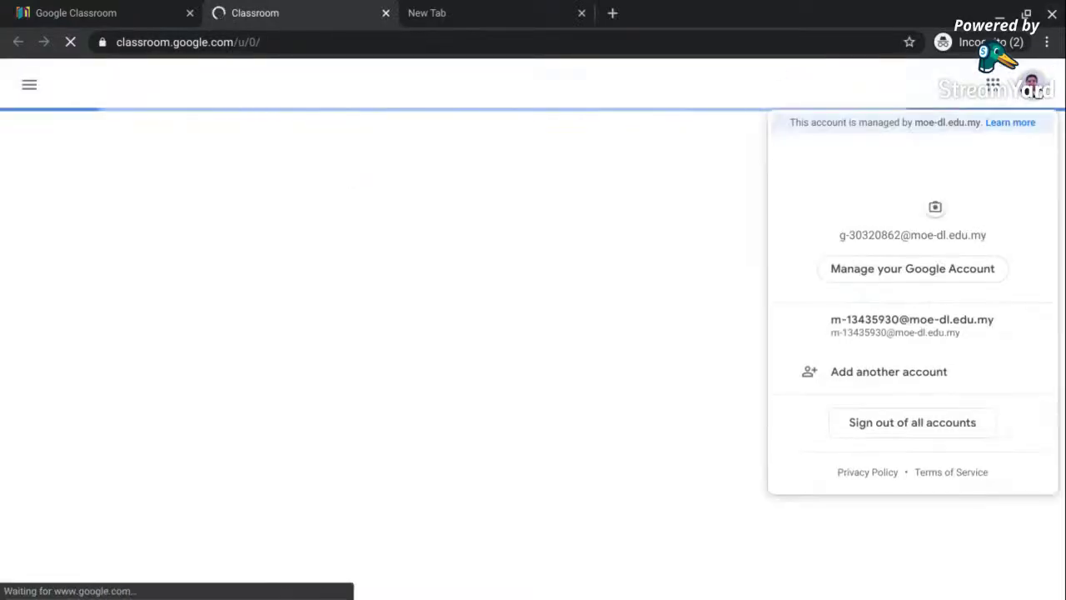
left_click(911, 329)
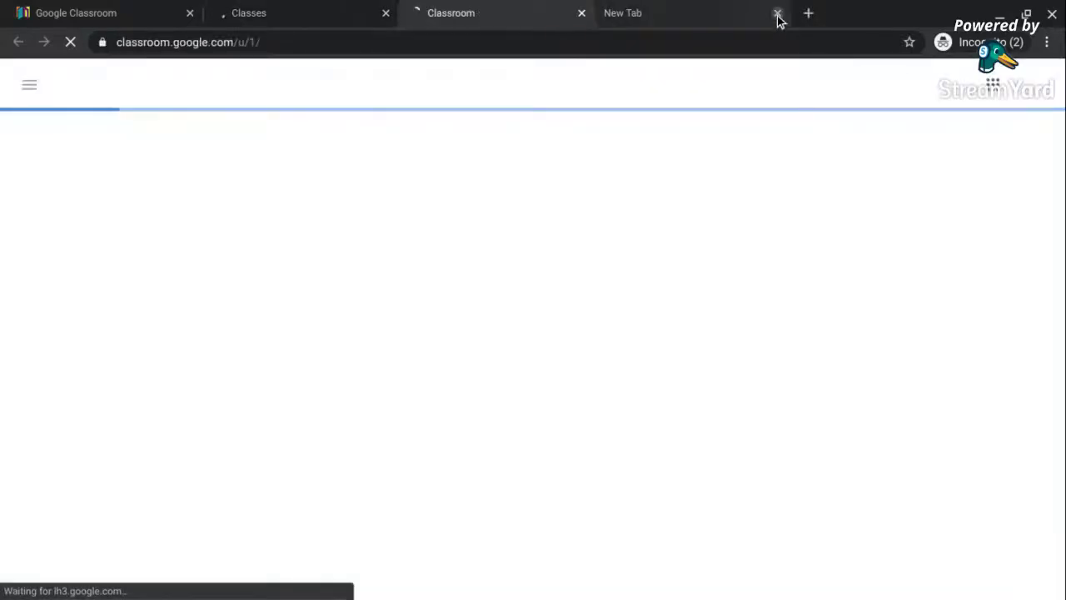
left_click(777, 12)
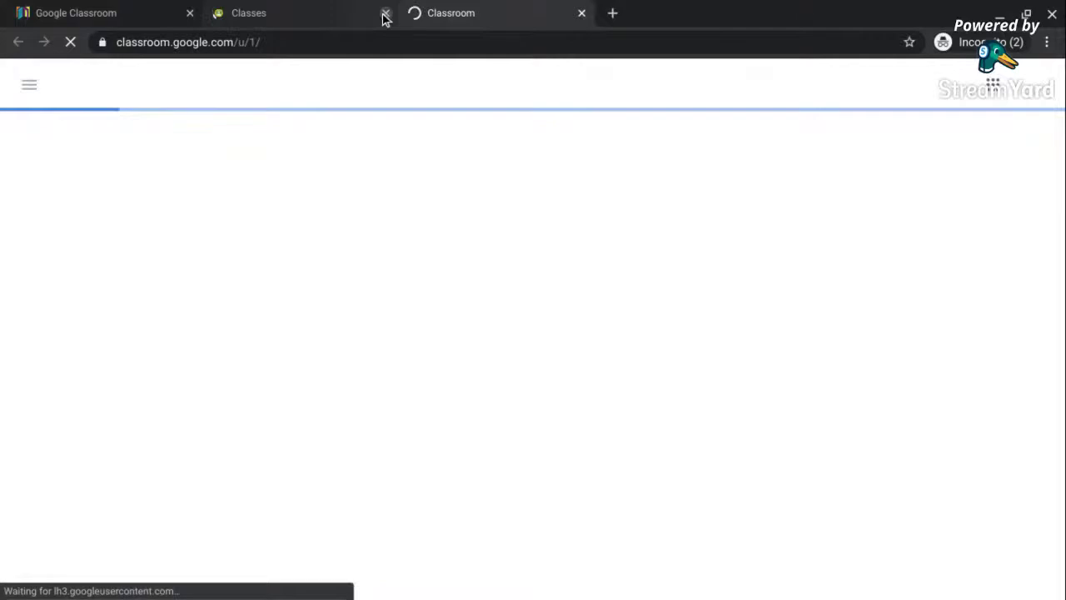
left_click(385, 14)
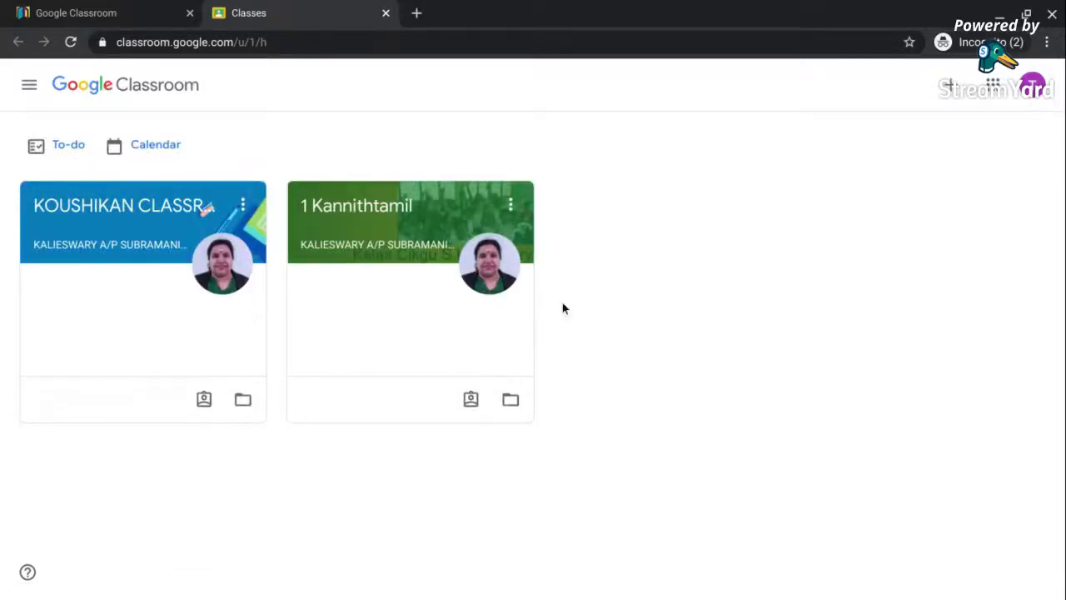
- Open the 1 Kannithtamil class as the student and look through its stream for the shared assignment
left_click(373, 211)
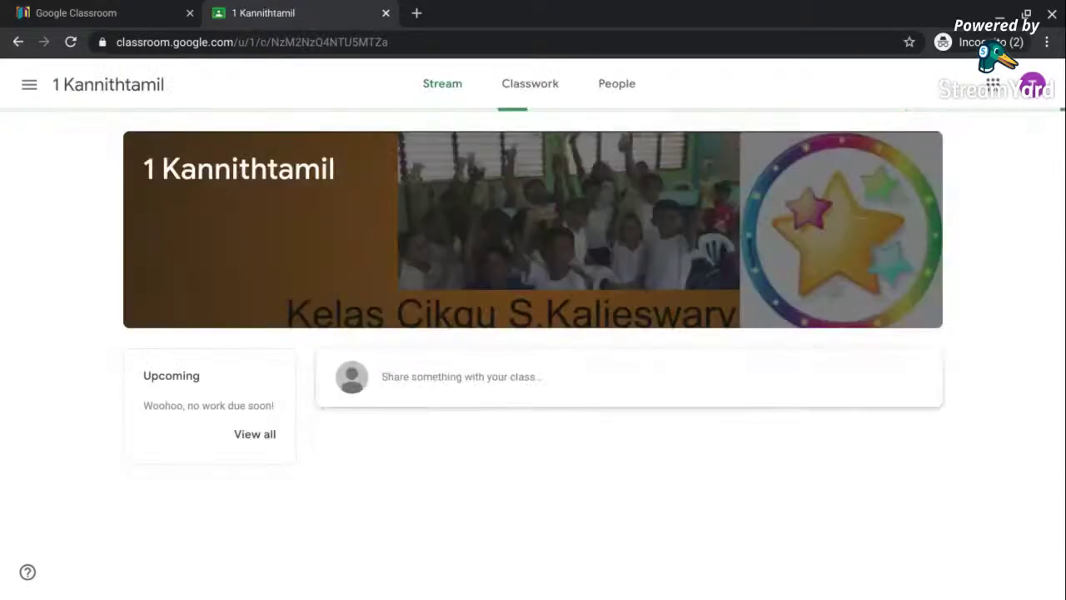
scroll(581, 475, "down", 1)
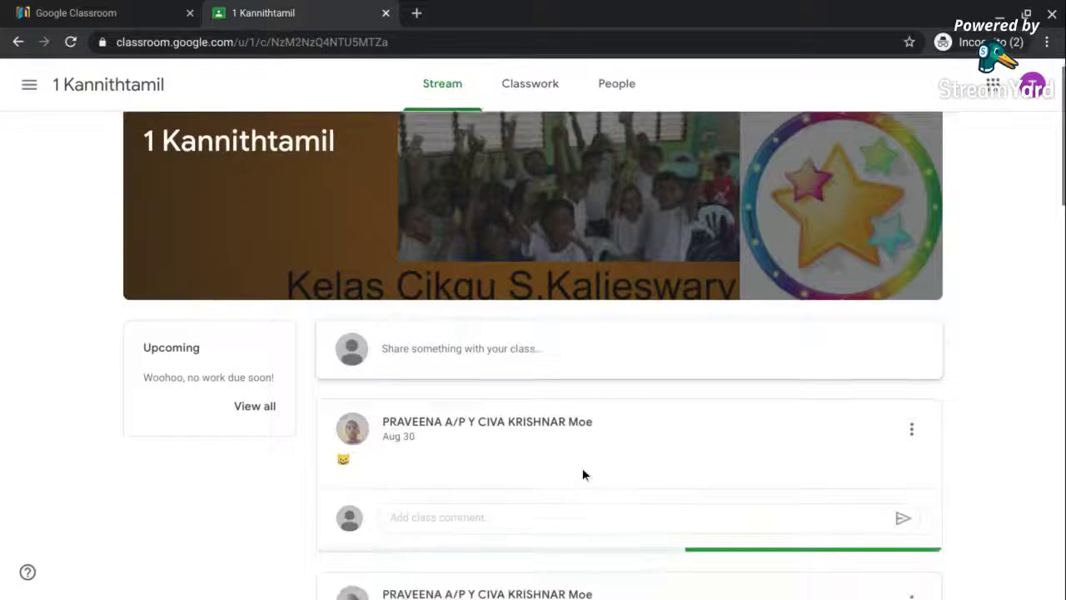
scroll(582, 474, "down", 3)
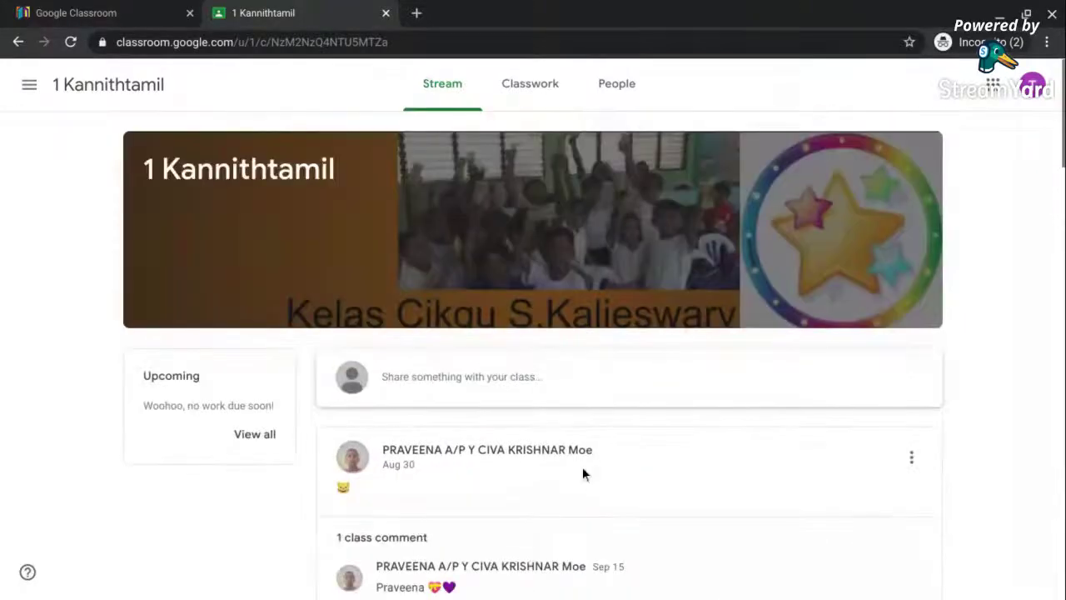
scroll(583, 465, "down", 5)
scroll(584, 468, "up", 5)
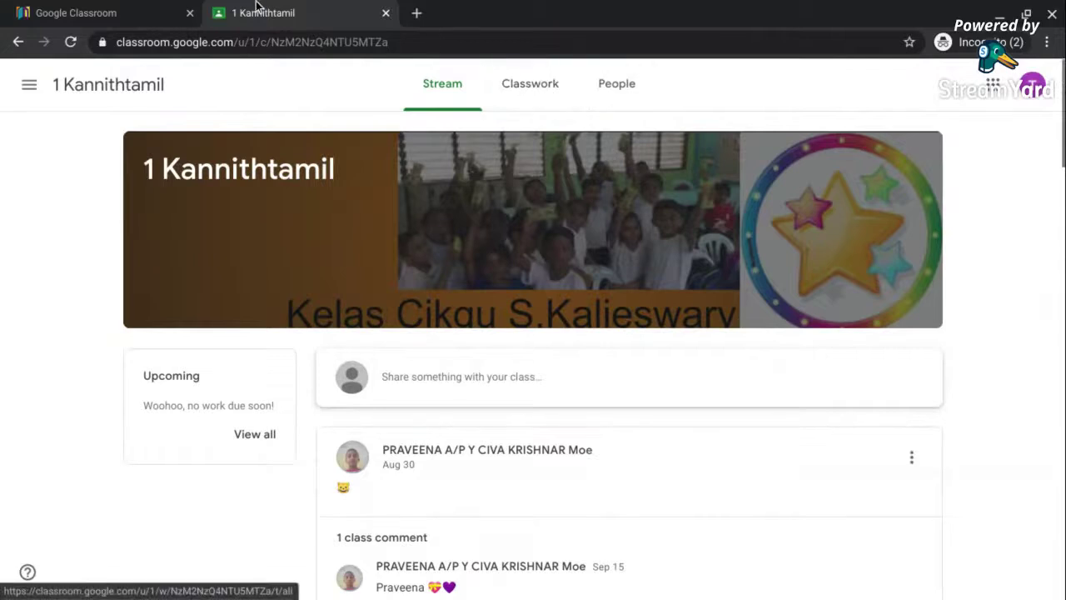
left_click(29, 87)
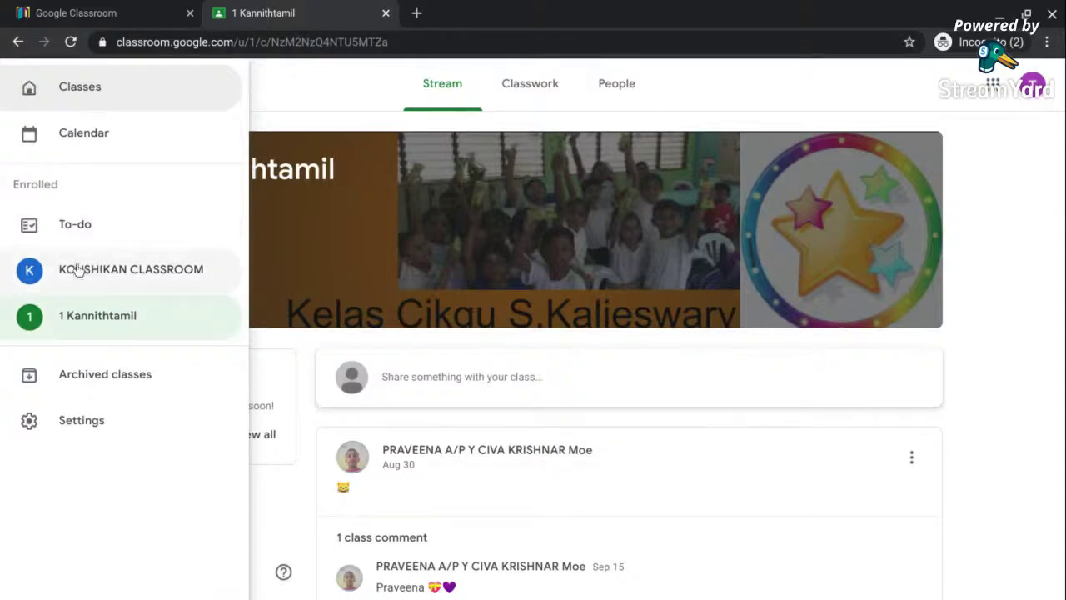
left_click(50, 319)
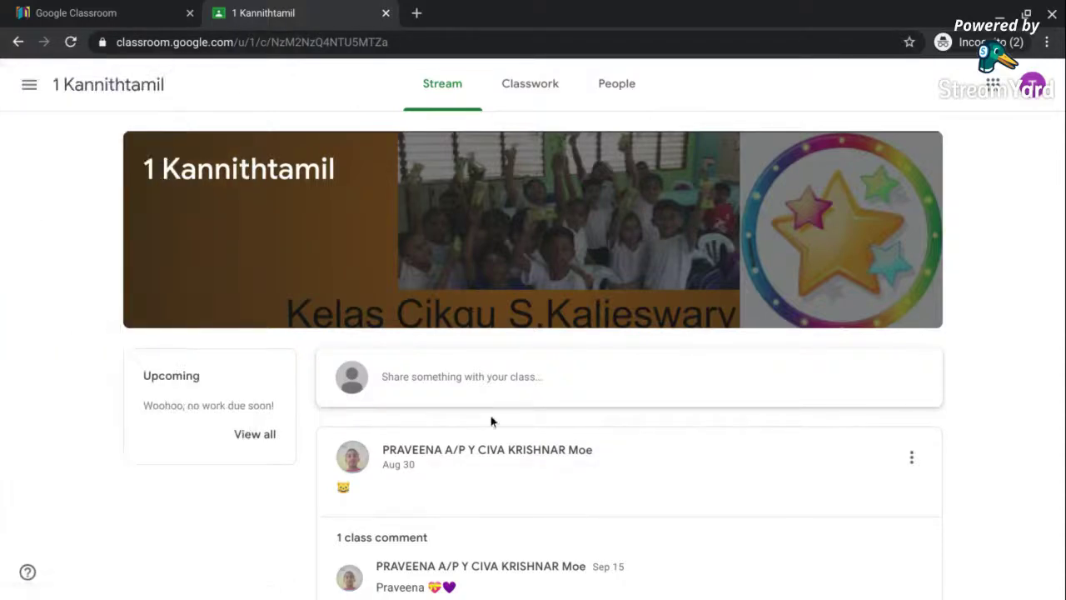
scroll(474, 389, "down", 4)
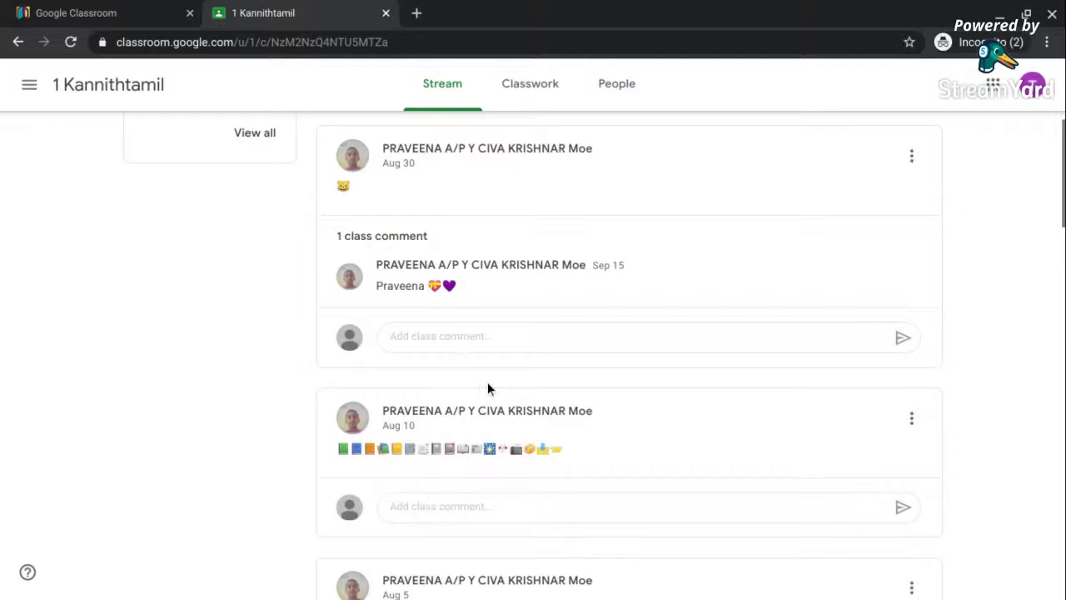
scroll(490, 381, "up", 4)
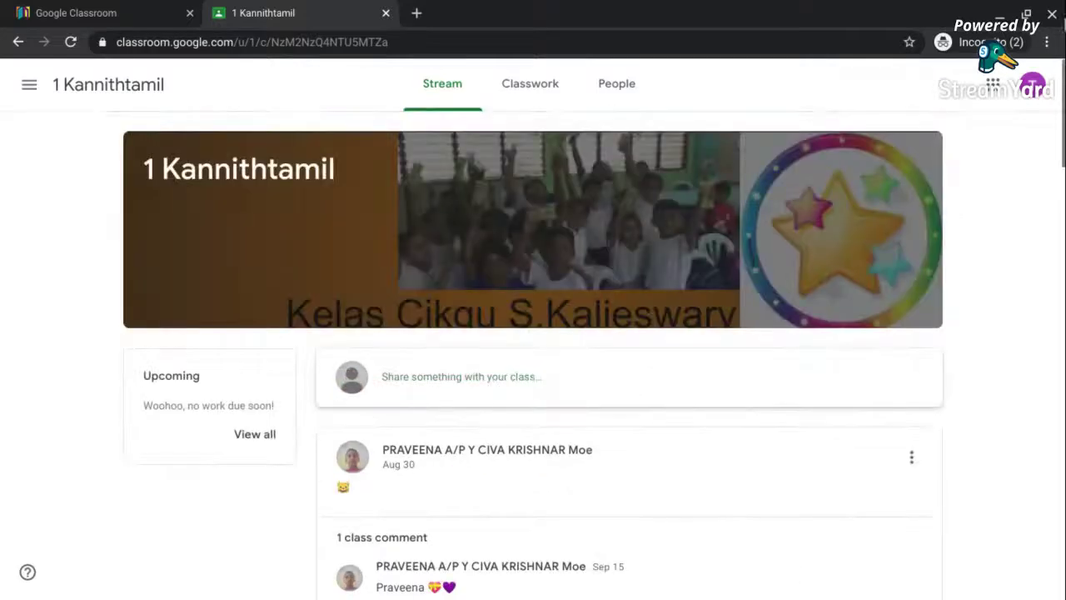
- Check which account is signed in and open the class stream's box for sharing a post
left_click(1031, 86)
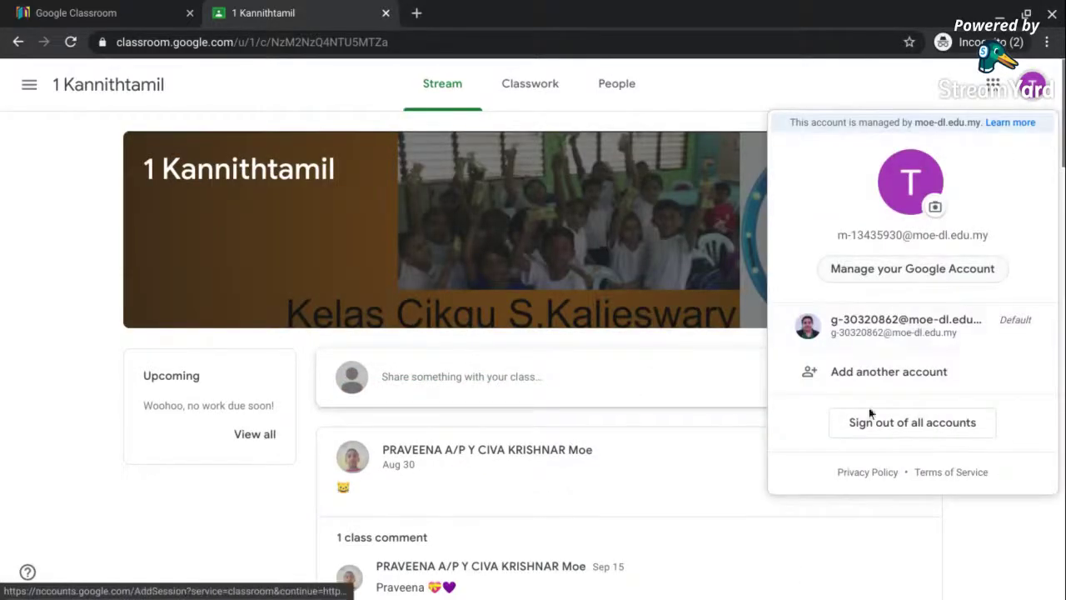
left_click(640, 409)
scroll(506, 442, "down", 1)
scroll(505, 442, "up", 1)
left_click(421, 380)
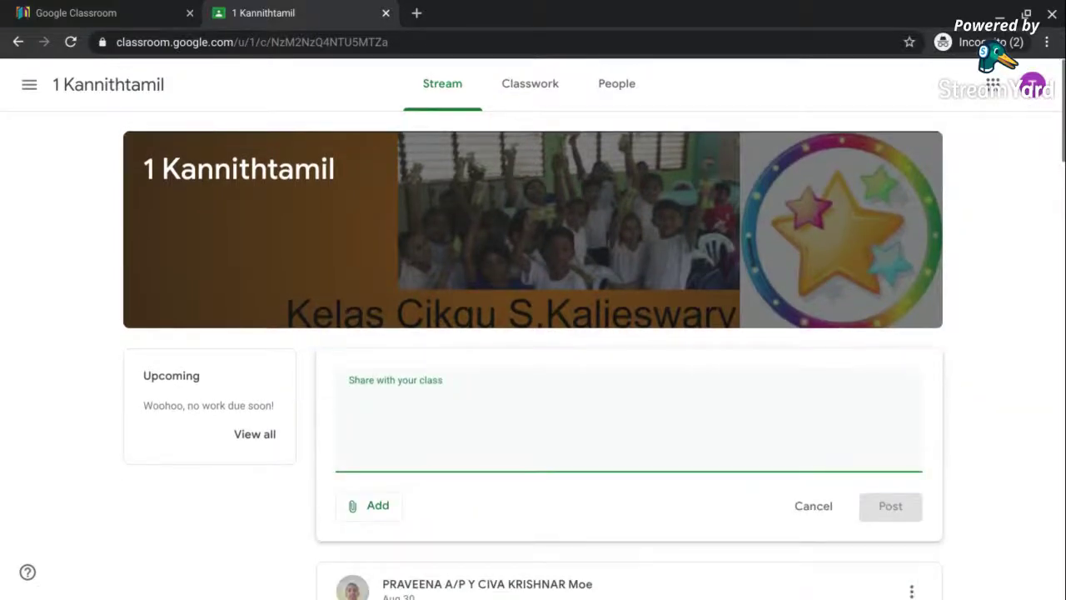
left_click(977, 579)
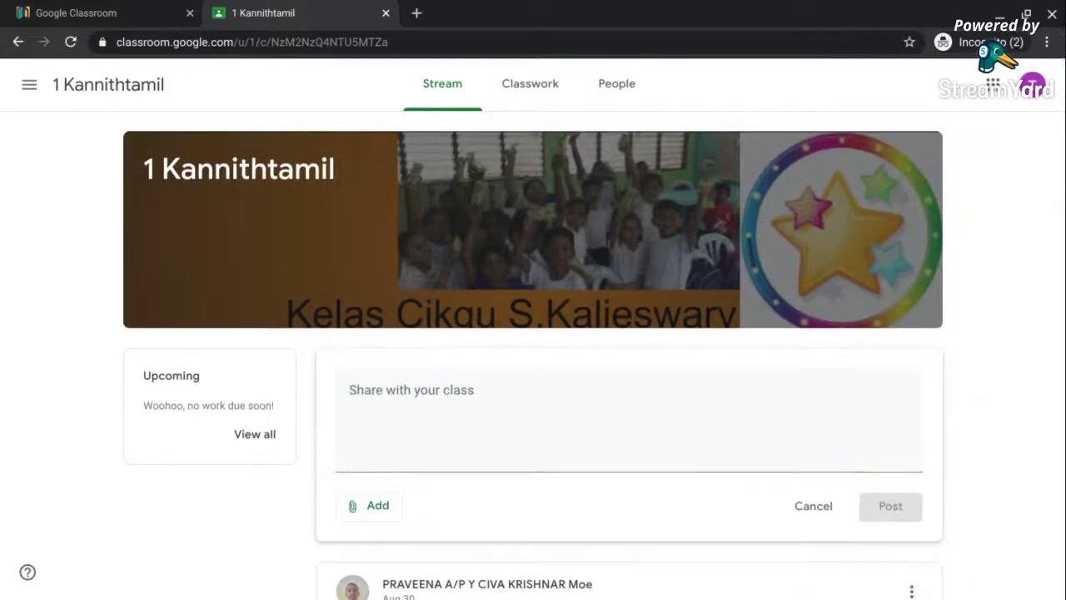
- Switch back to the Math Games window showing the 1 Kannithtamil class's current assignments
mouse_move(534, 573)
left_click(464, 579)
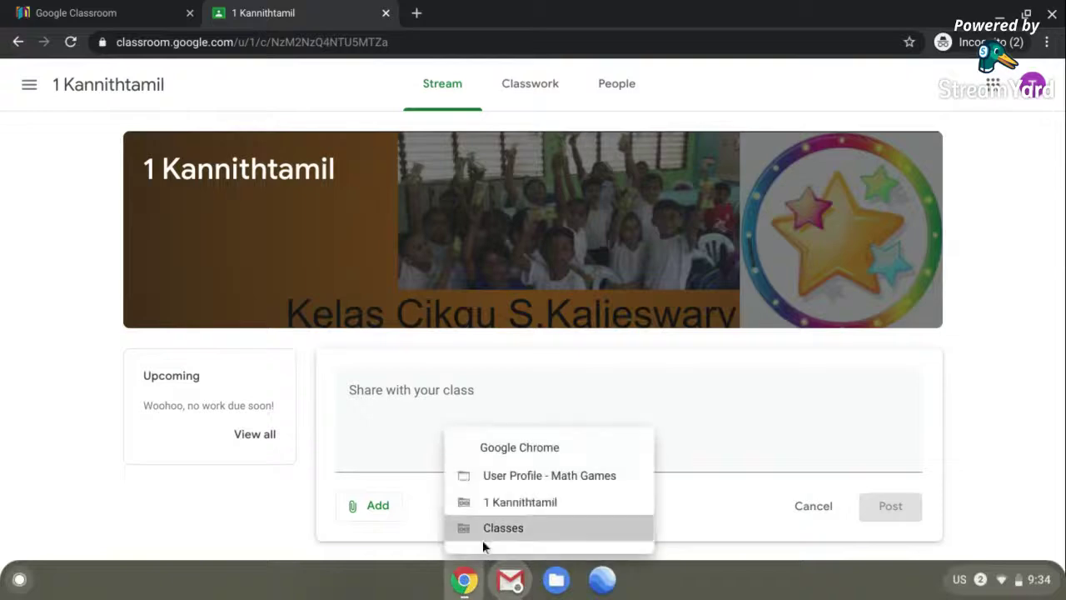
left_click(530, 479)
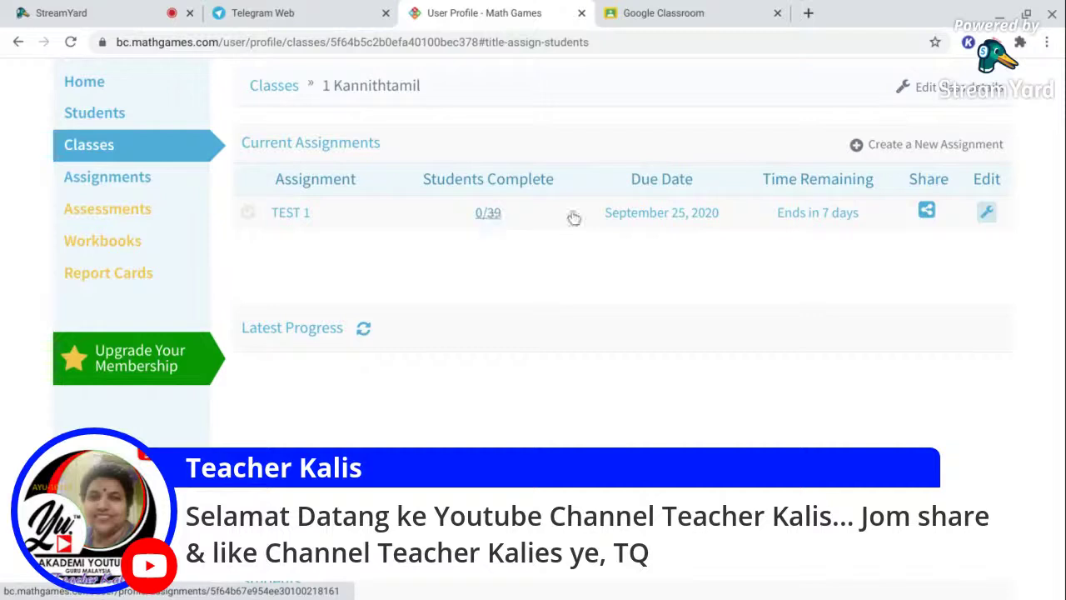
- Open the TEST 1 assignment and review the assigned students' overall grades and completed skills
left_click(287, 215)
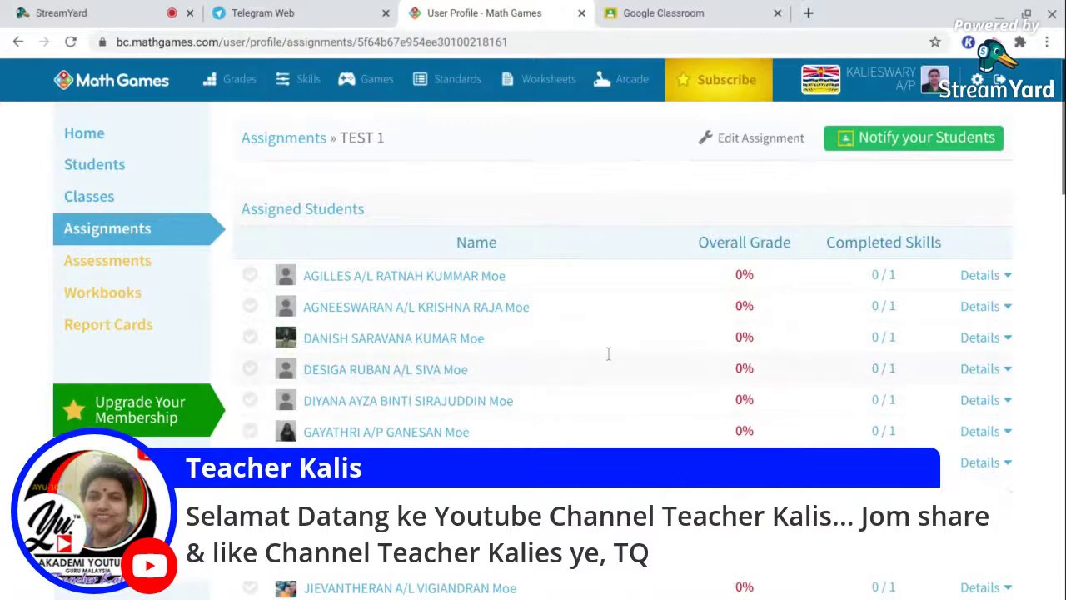
scroll(632, 337, "down", 3)
scroll(632, 334, "down", 5)
scroll(634, 339, "down", 10)
scroll(633, 338, "up", 15)
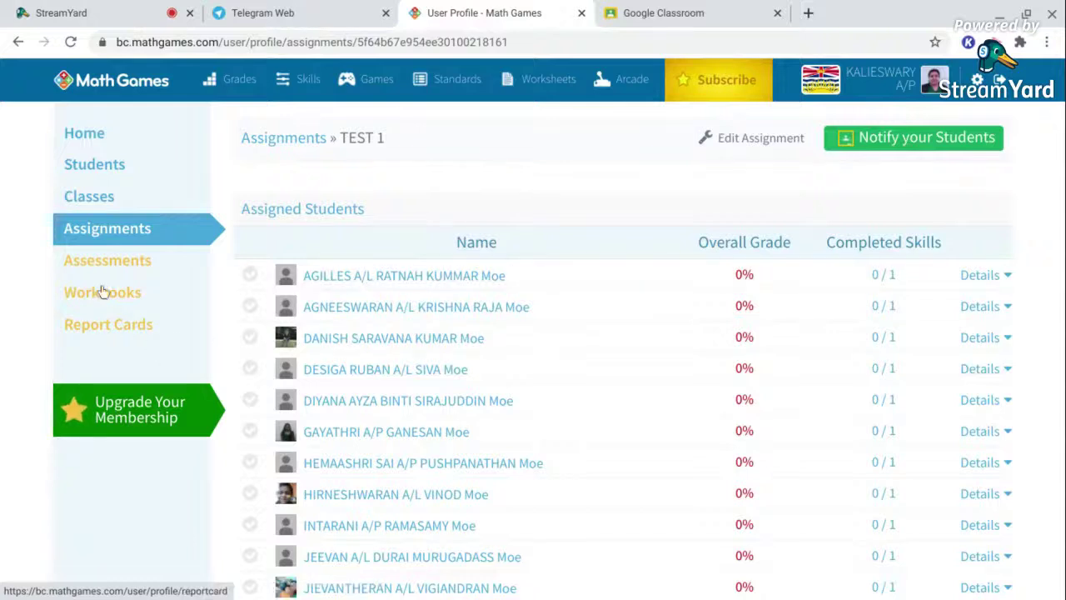
- Look through the Assessments page with its sample Grade 2 Standards result and the premium membership offer
left_click(123, 268)
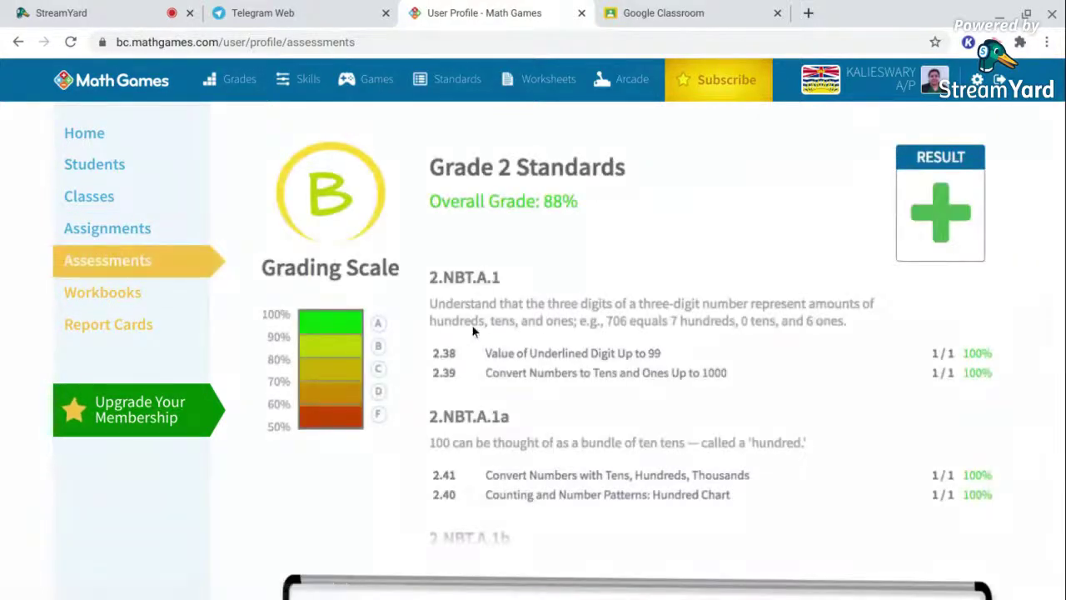
scroll(473, 321, "down", 1)
scroll(473, 320, "down", 5)
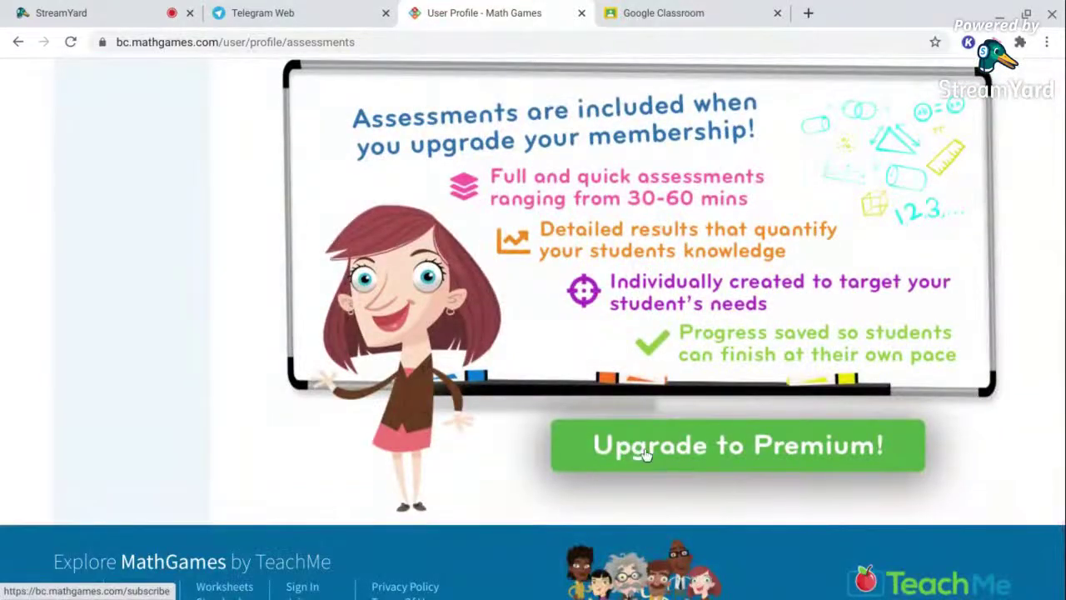
scroll(648, 351, "up", 6)
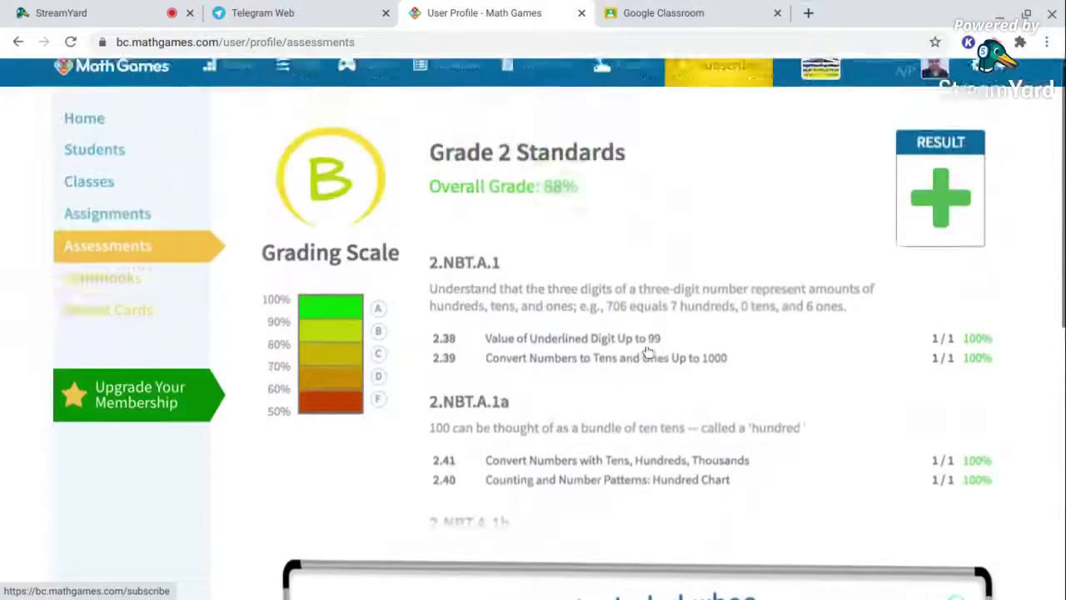
- Open the 1 Narunthtamil assignment from the assignments list and review its students' grades, assigned skills and progress
left_click(107, 200)
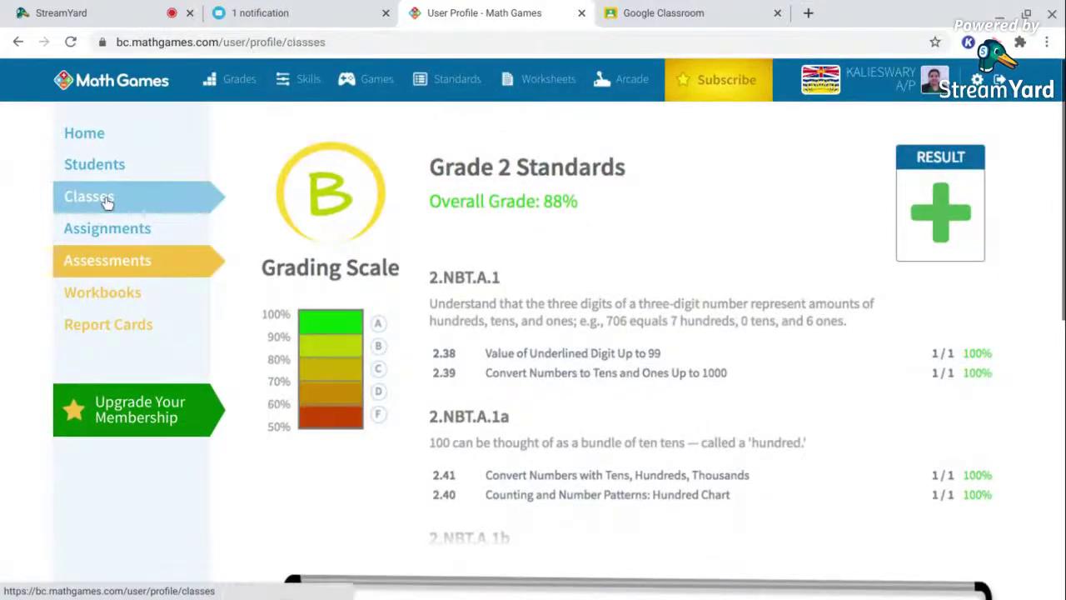
left_click(99, 239)
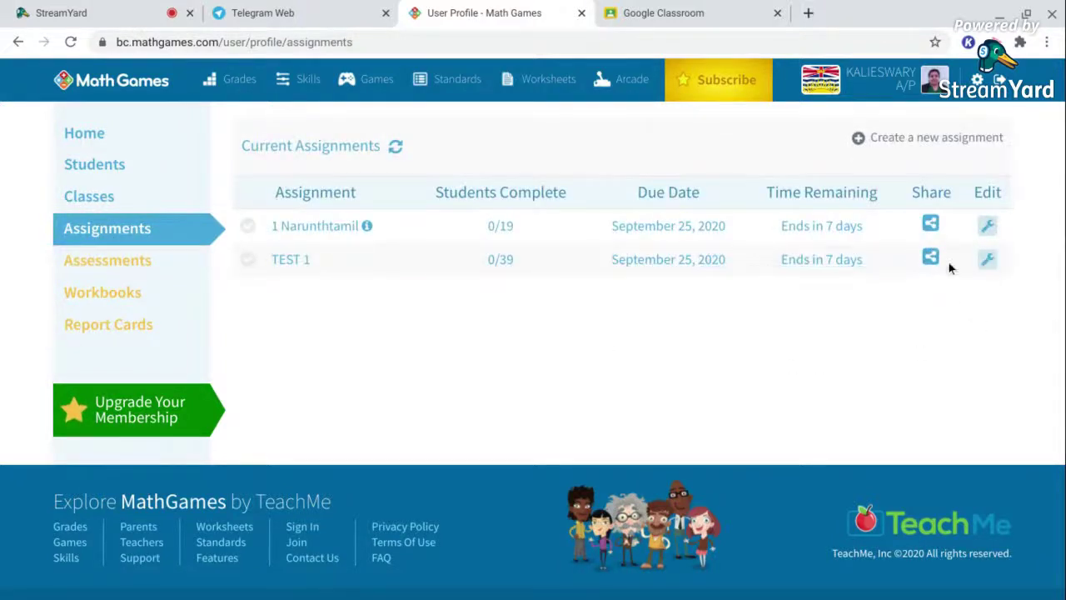
left_click(632, 228)
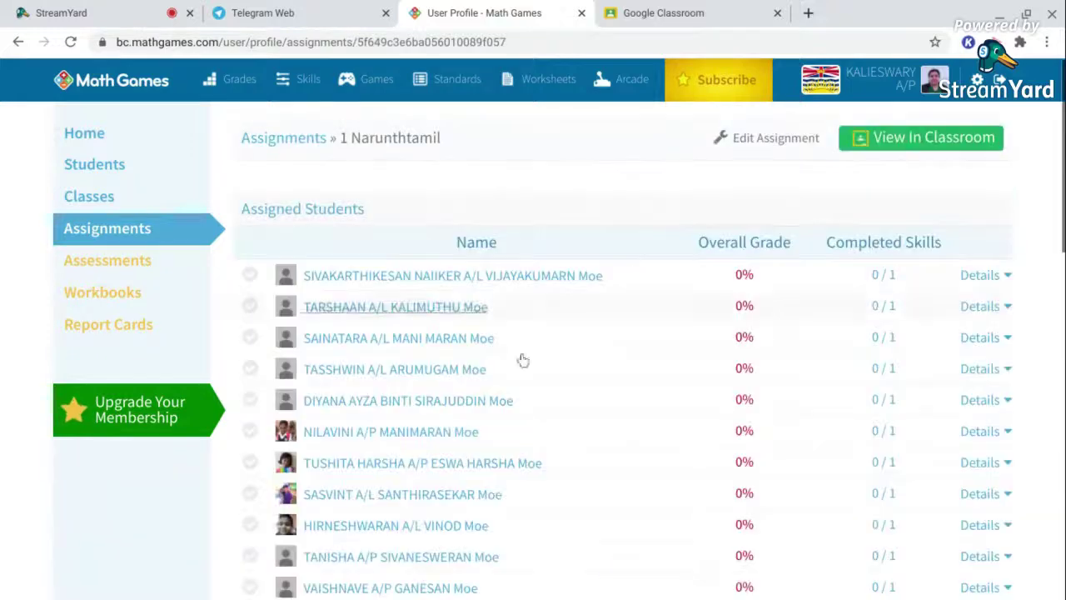
scroll(586, 349, "down", 6)
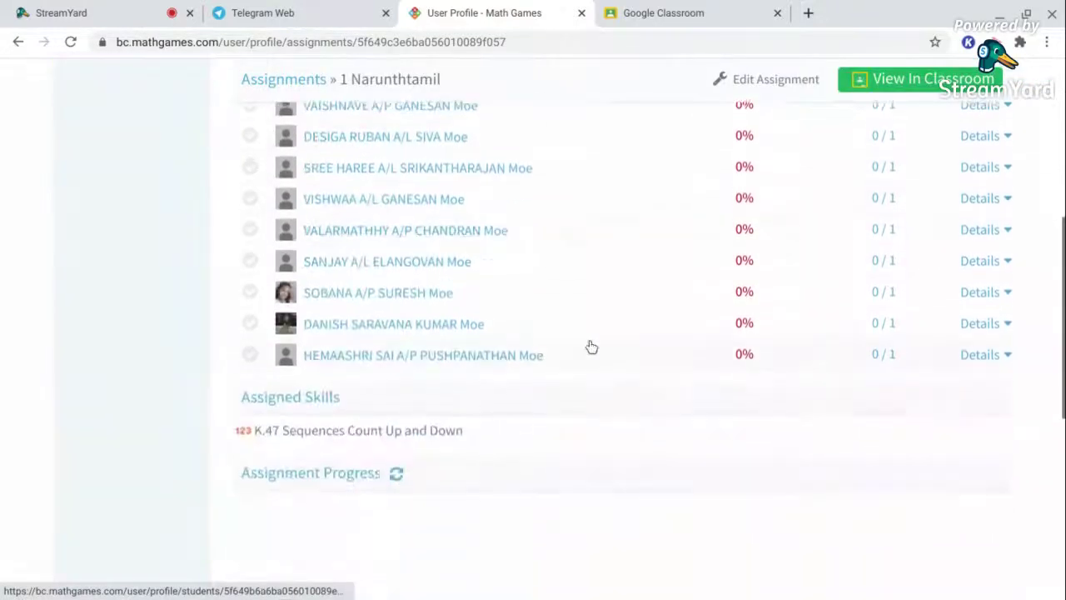
scroll(586, 366, "up", 5)
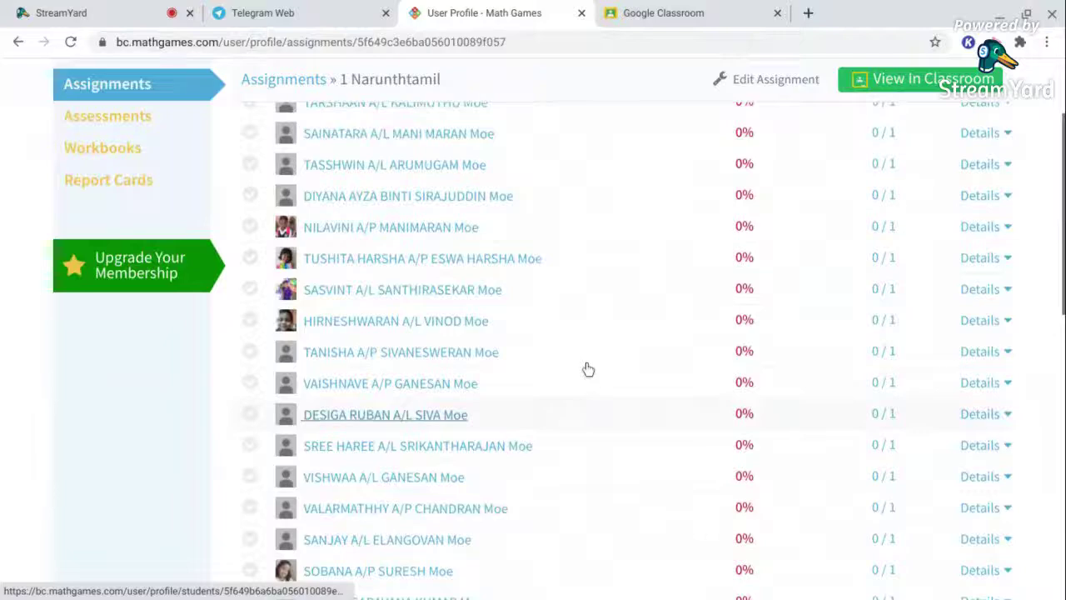
scroll(587, 369, "down", 2)
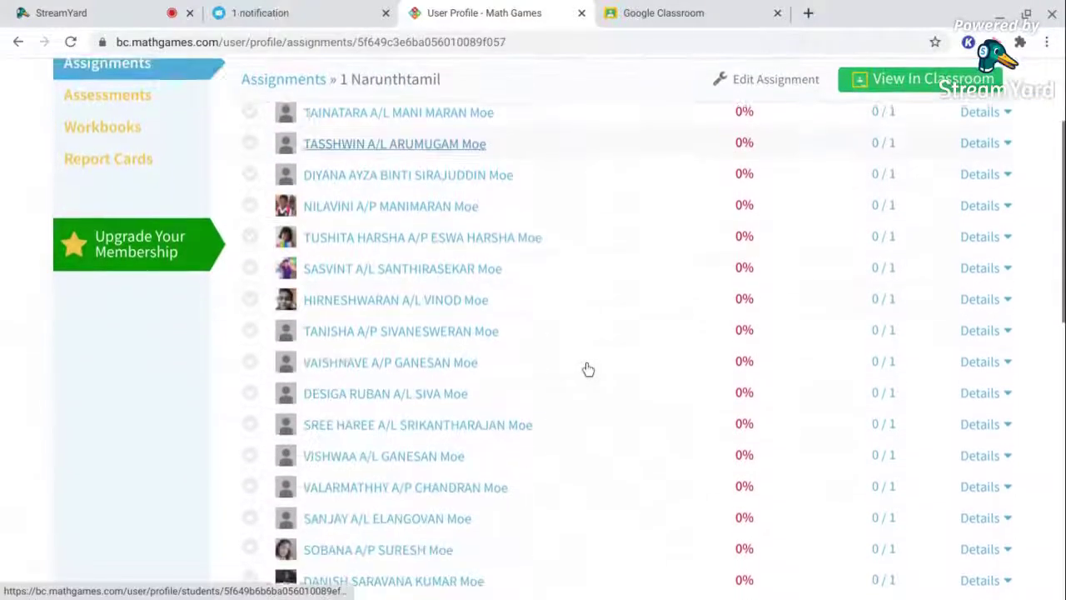
scroll(588, 369, "down", 4)
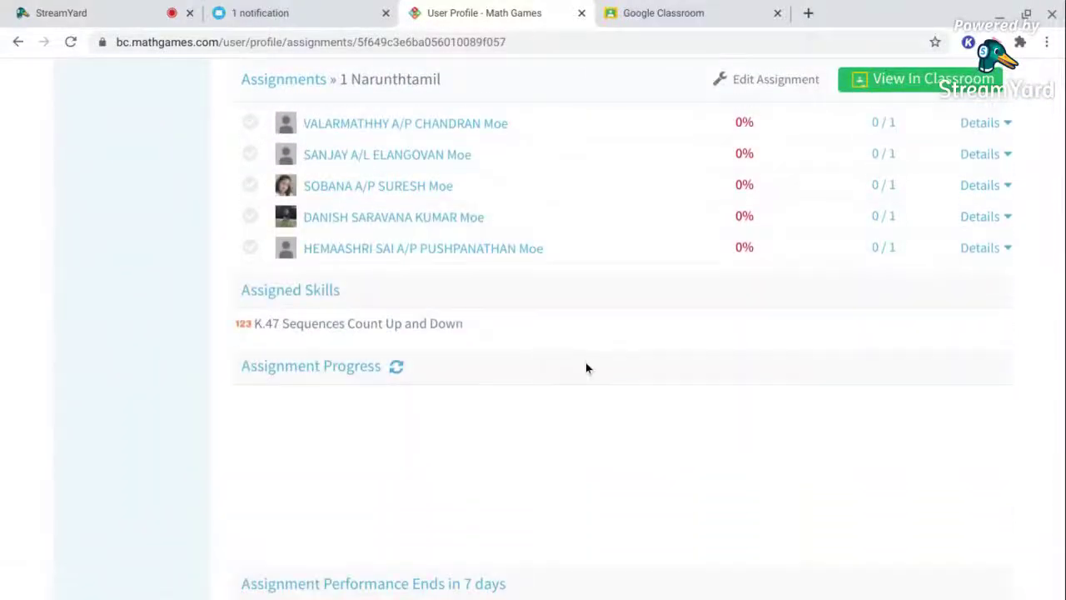
scroll(585, 367, "up", 1)
scroll(594, 367, "up", 6)
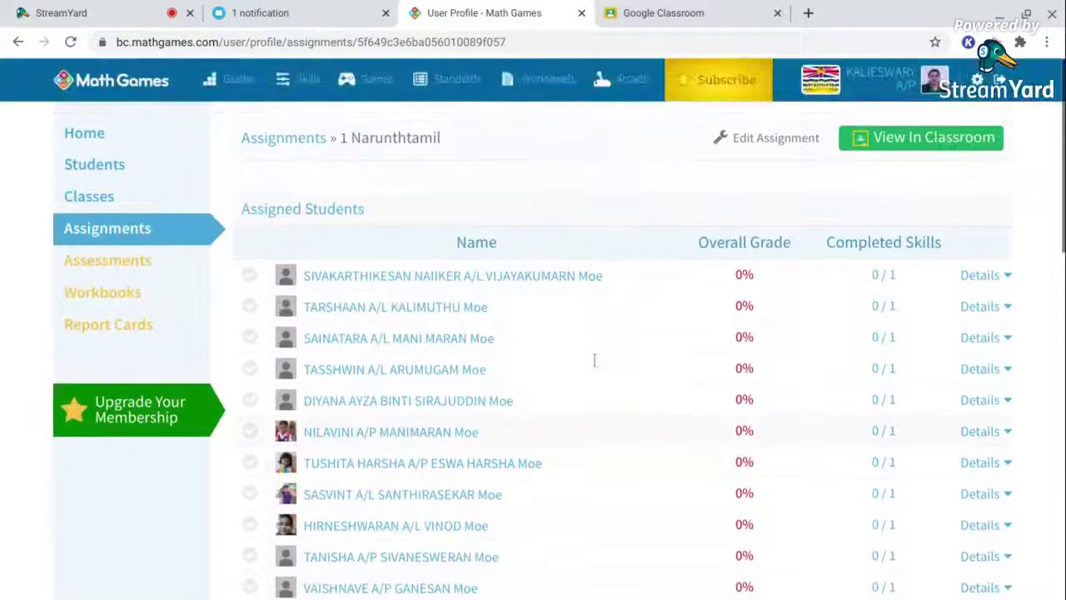
- View the 1 Narunthtamil assignment in Google Classroom, switching to the moe-dl.edu.my account
left_click(913, 140)
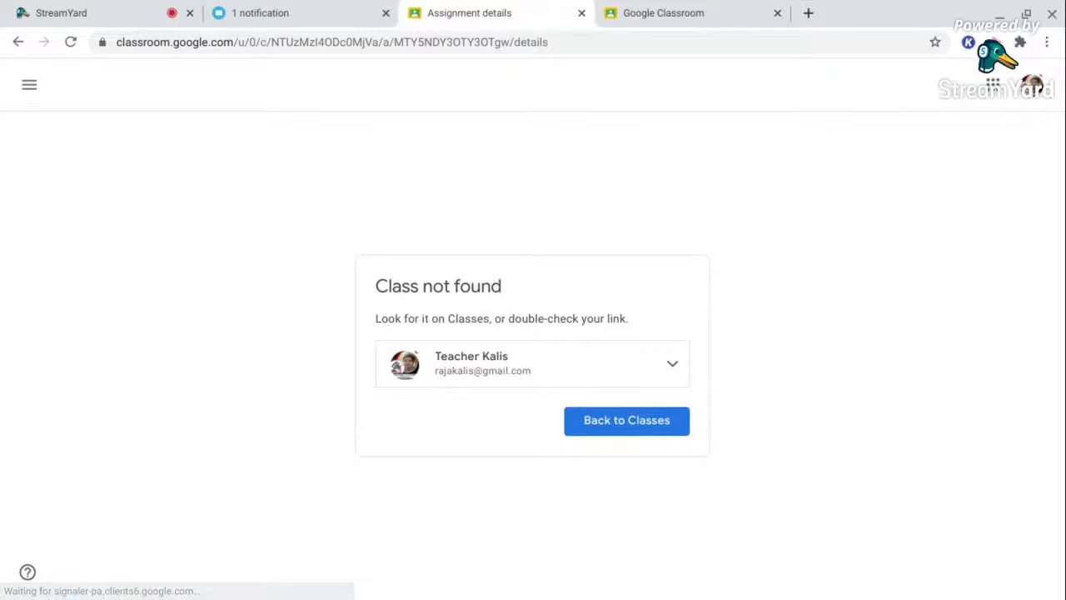
left_click(683, 370)
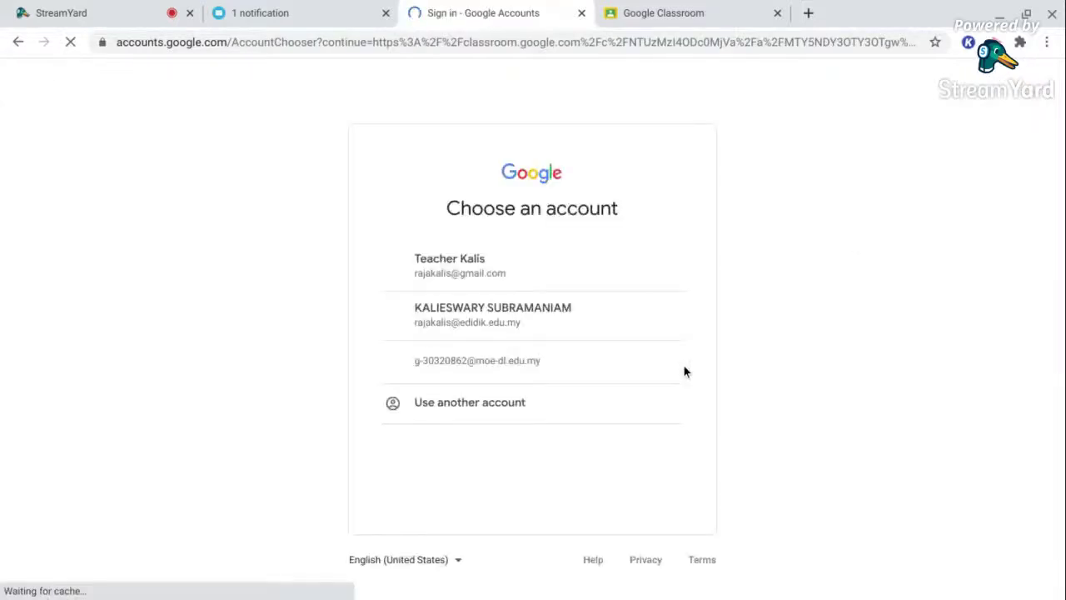
left_click(474, 363)
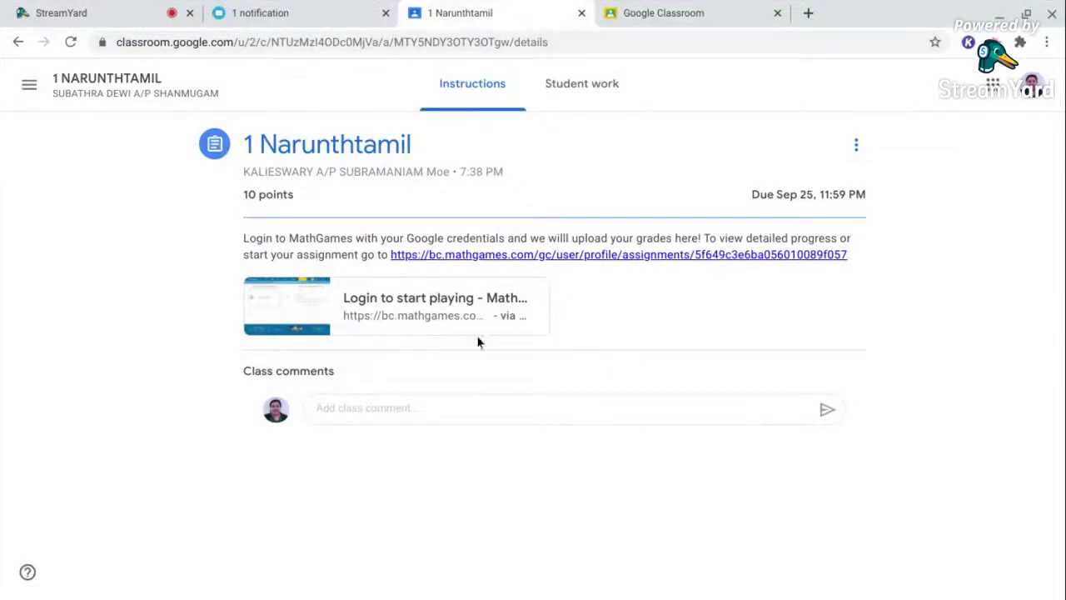
- Launch the assignment's attached Math Games link and answer the first two sequence questions with 69 and 27
left_click(296, 309)
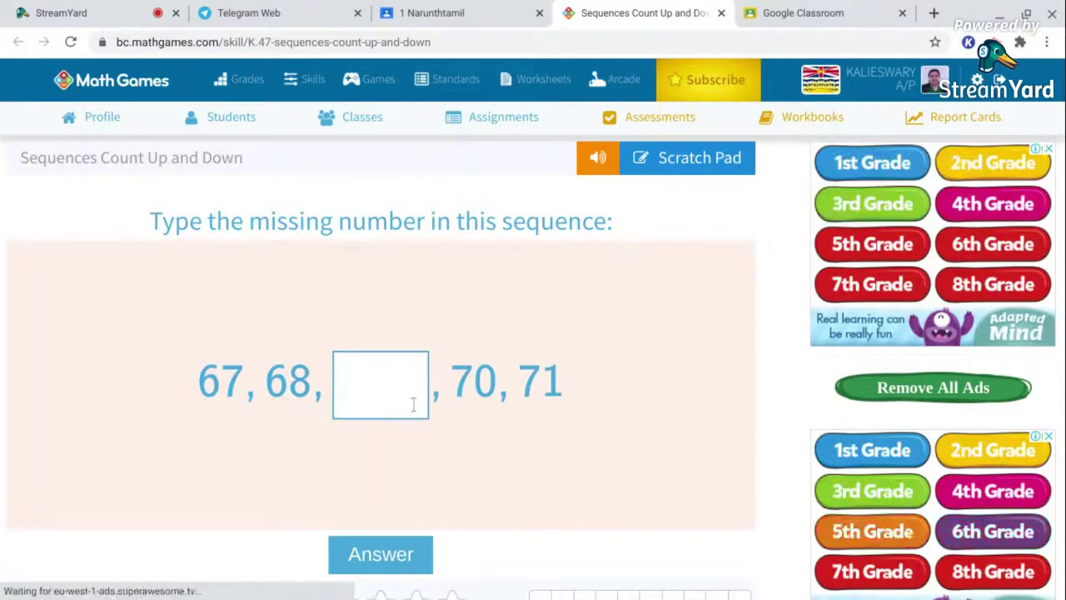
left_click(380, 381)
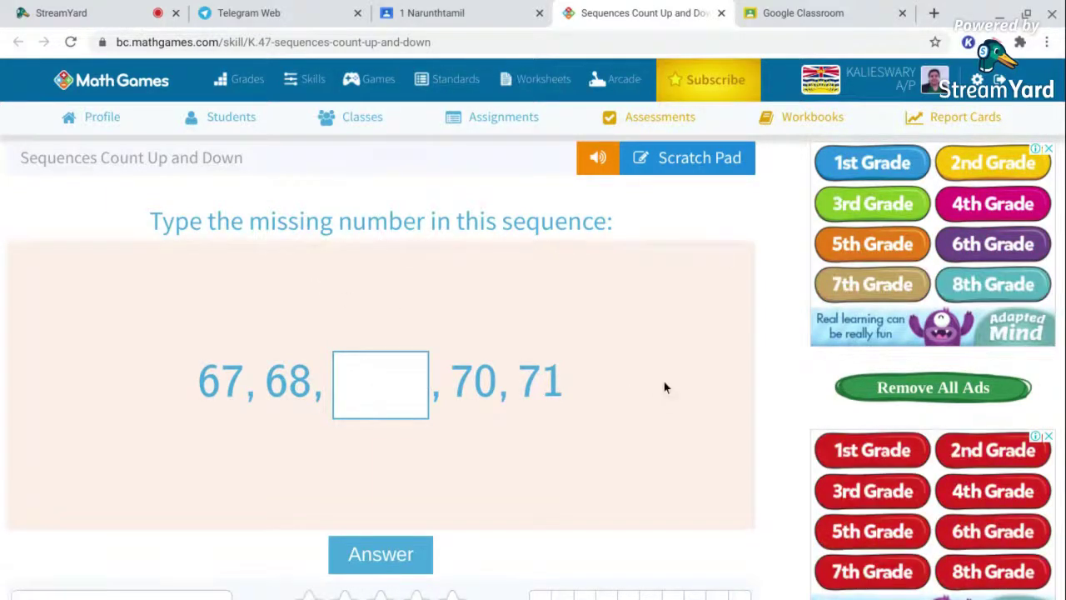
type("69")
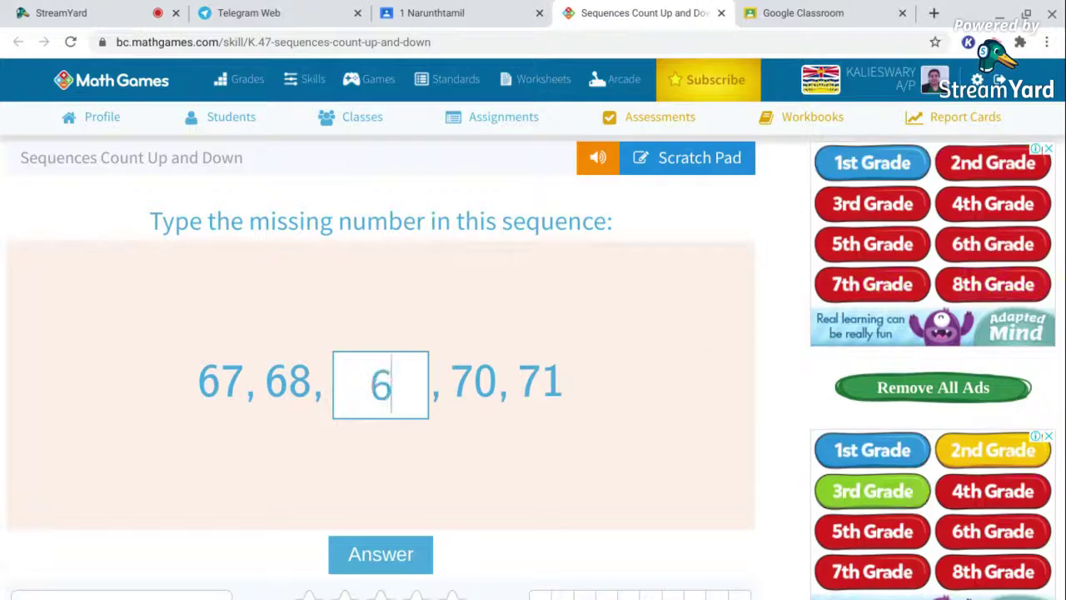
left_click(385, 563)
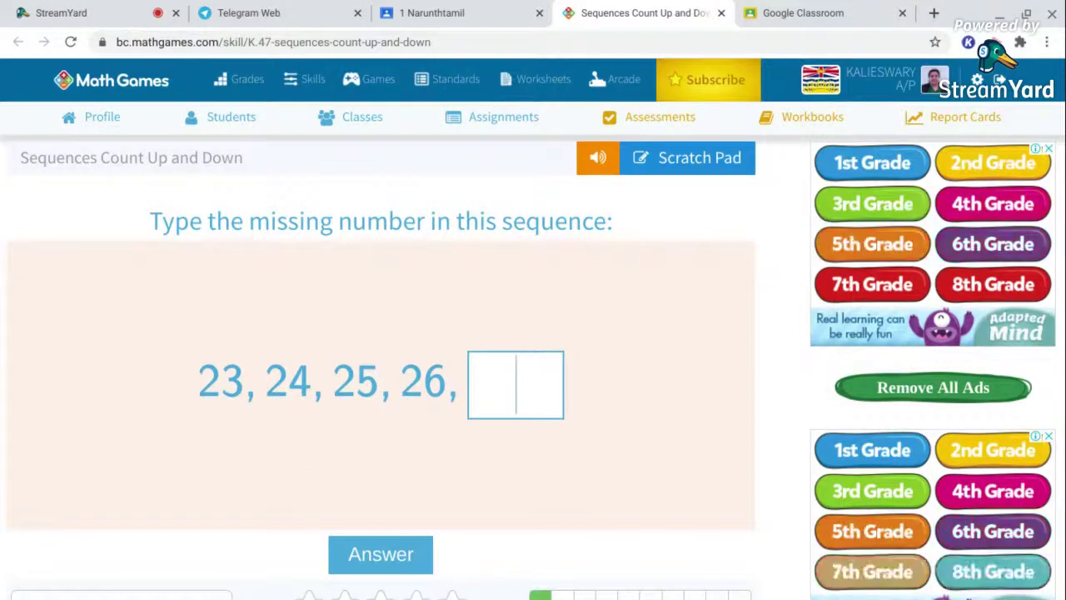
type("27")
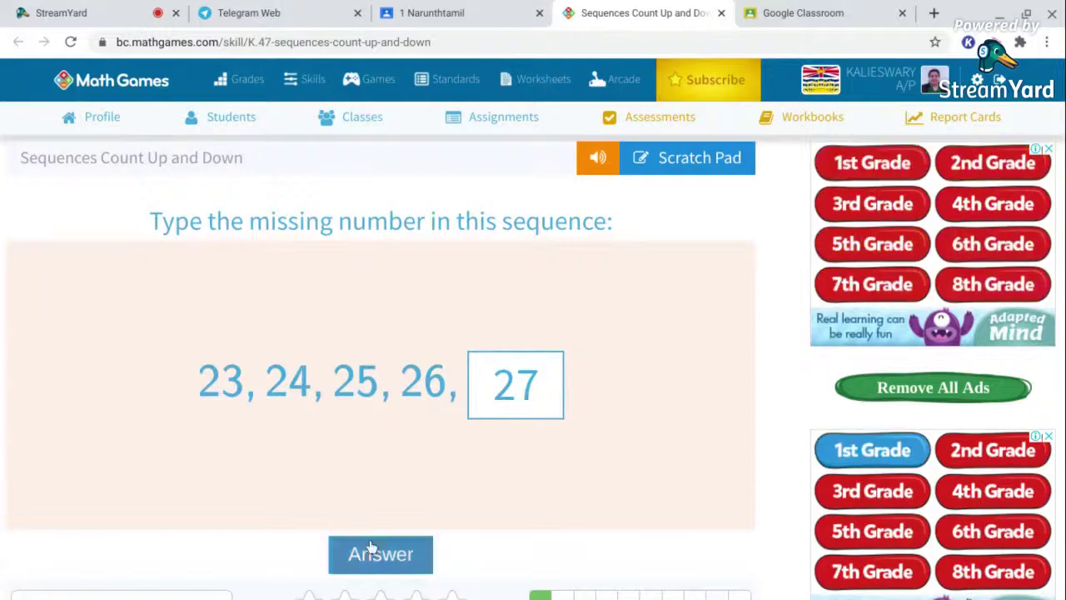
left_click(387, 566)
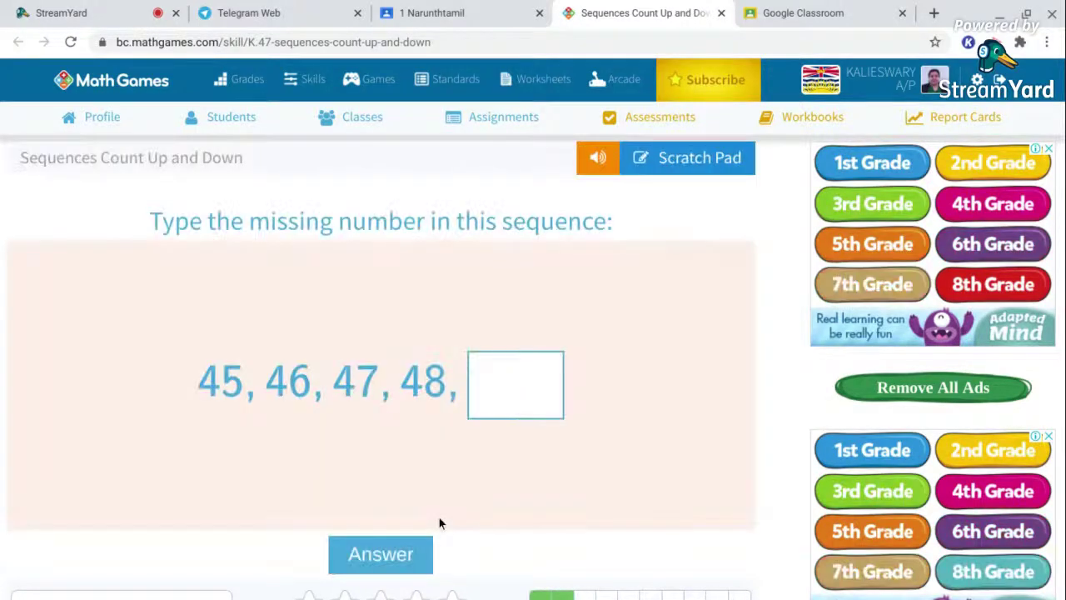
- Answer the following three missing-number questions with 49, 31 and 69
type("49")
left_click(393, 555)
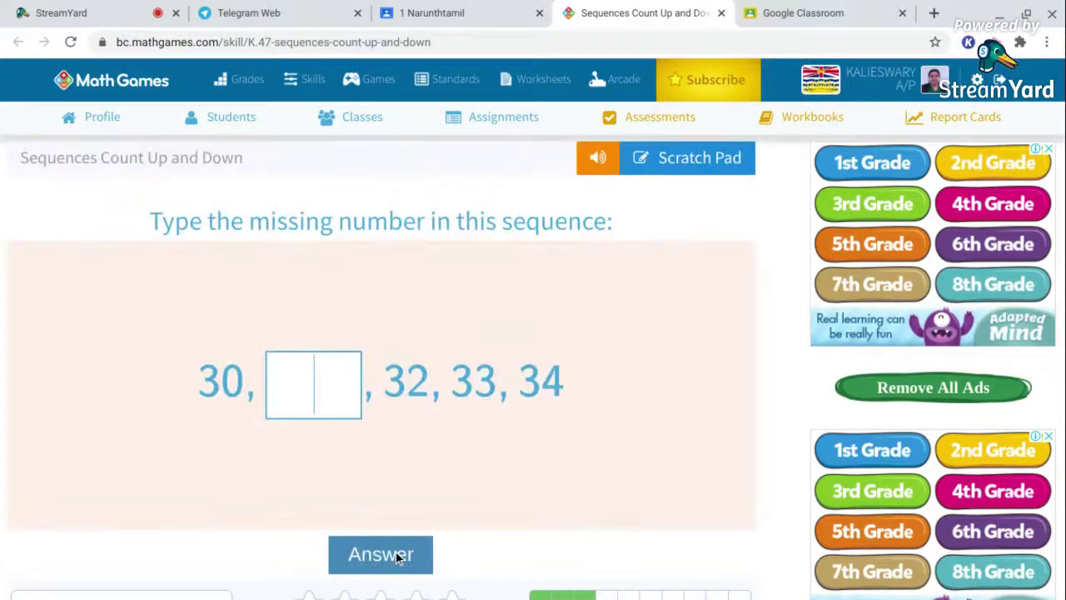
type("31")
left_click(383, 563)
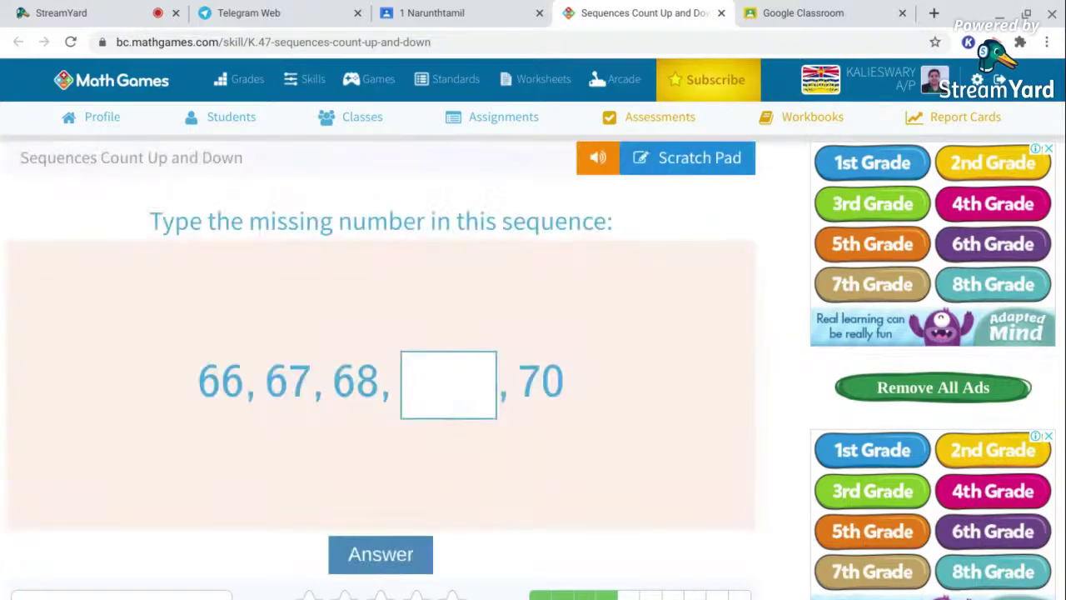
type("9")
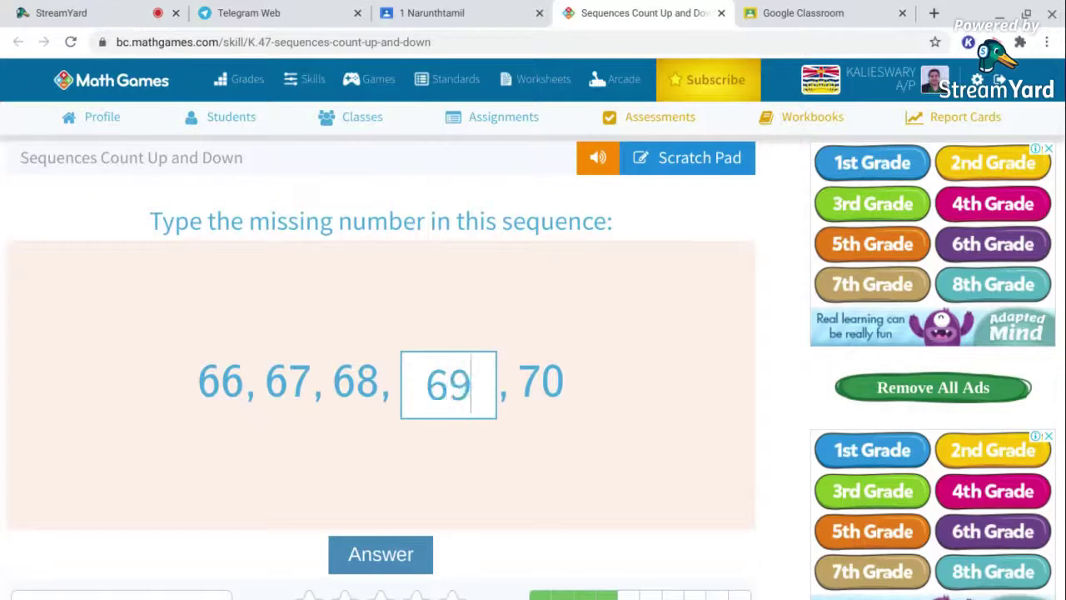
left_click(390, 557)
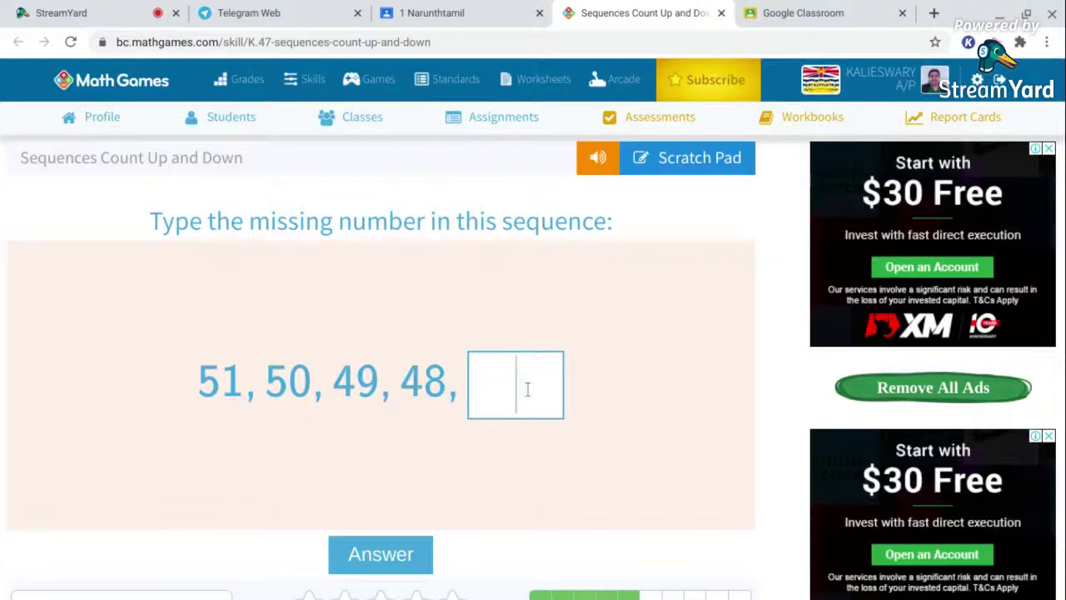
- Submit 47 for the sequence counting down from 51 and 82 for the one counting down from 88
type("47")
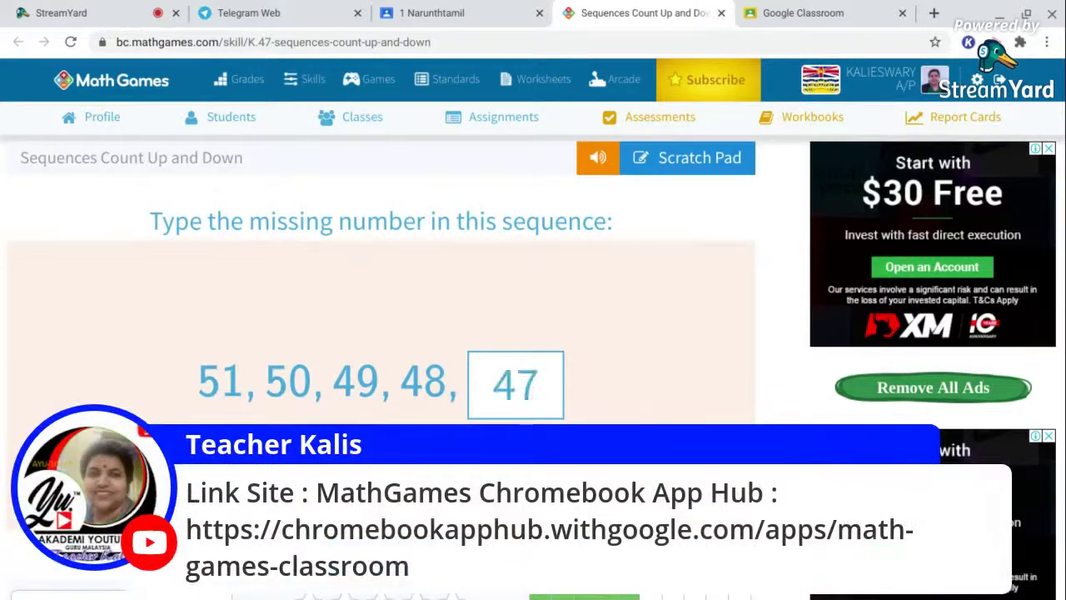
key("Return")
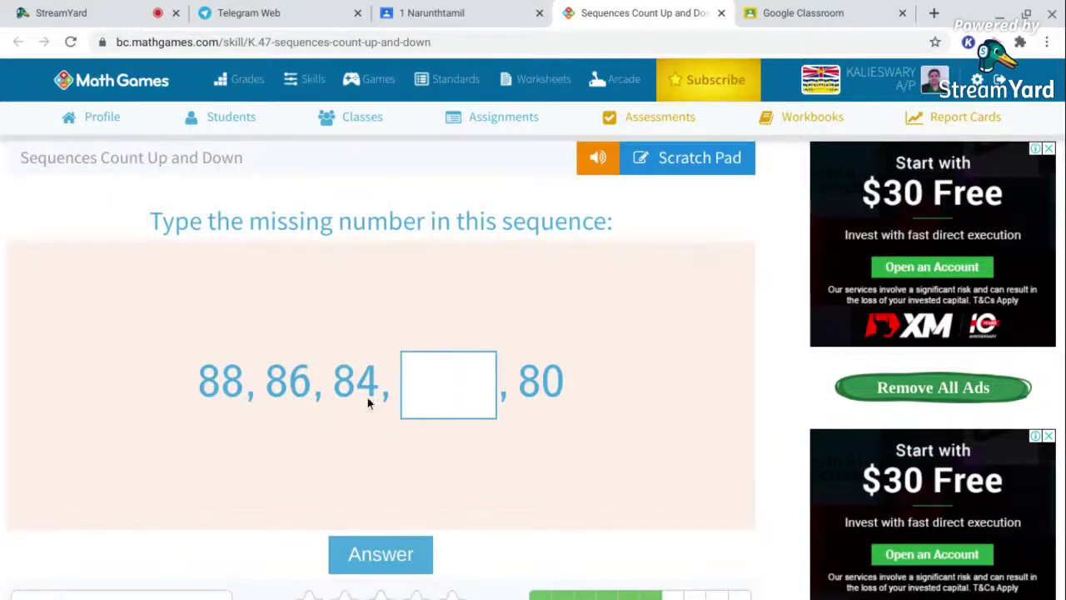
type("28")
key("BackSpace")
type("82")
left_click(399, 571)
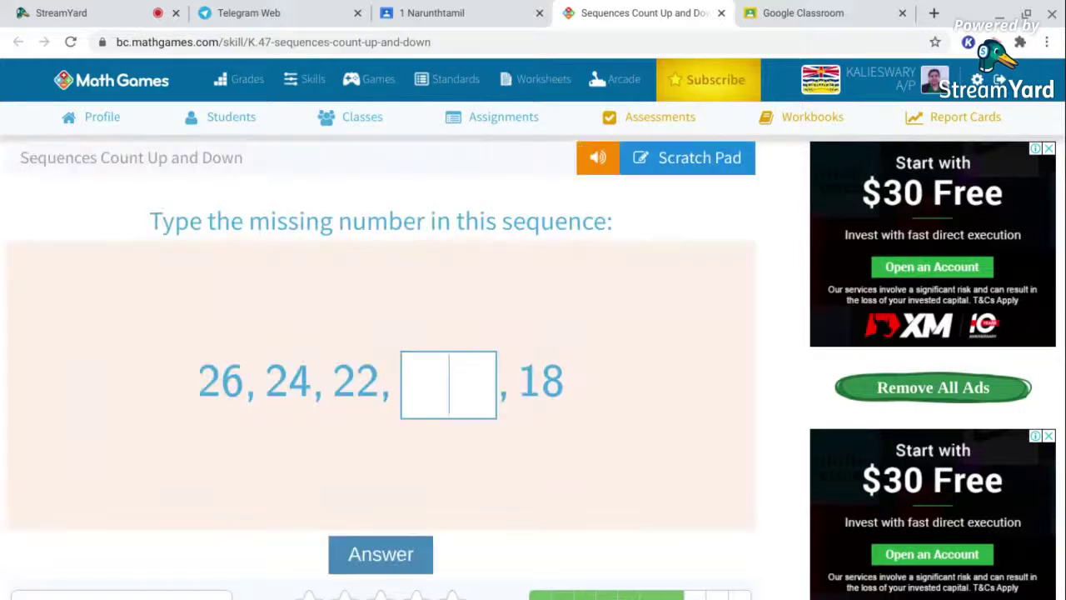
- Answer the last three sequence questions with 20, 42 and 32, and view the level's star rating and question results
type("20")
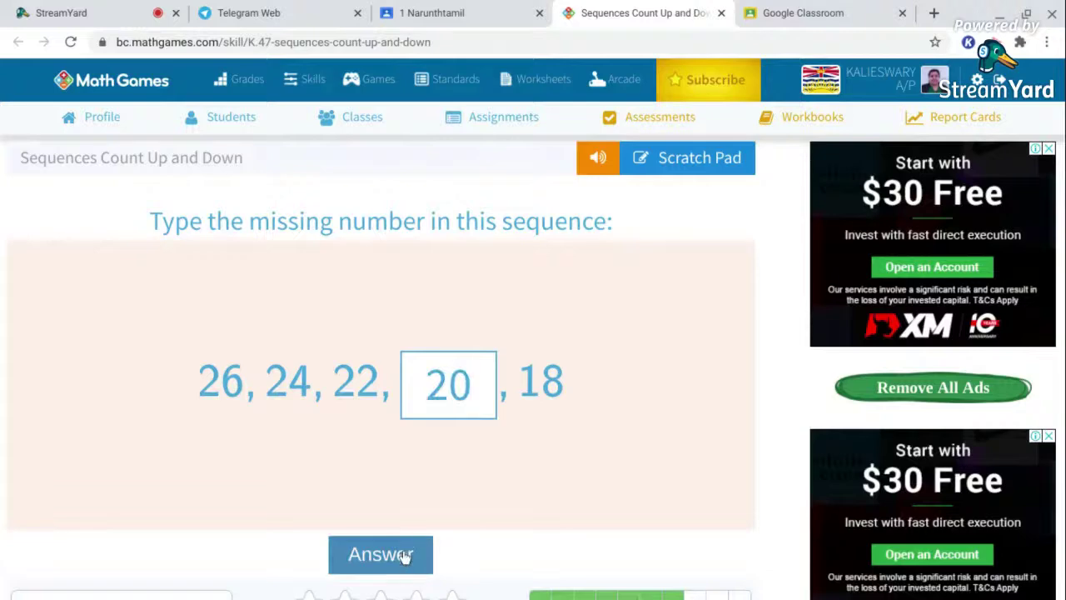
left_click(404, 556)
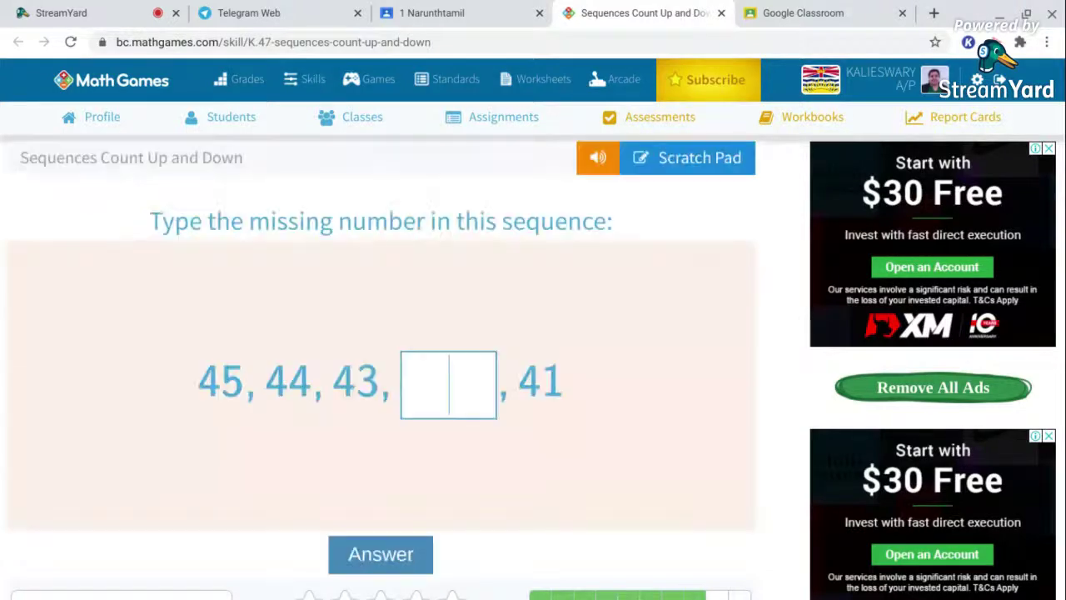
type("42")
key("Return")
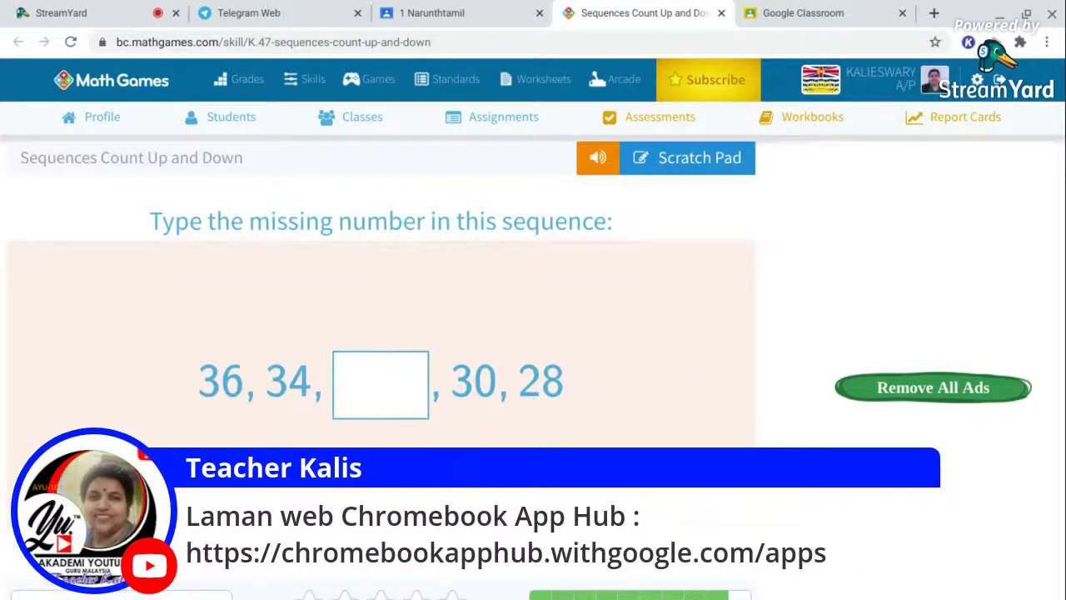
type("32")
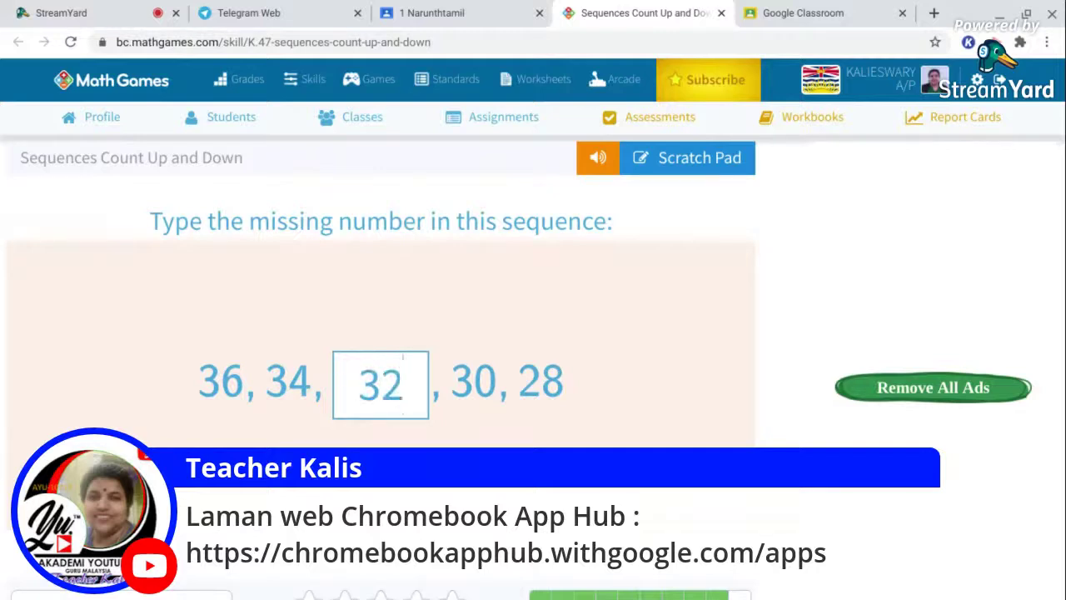
key("Return")
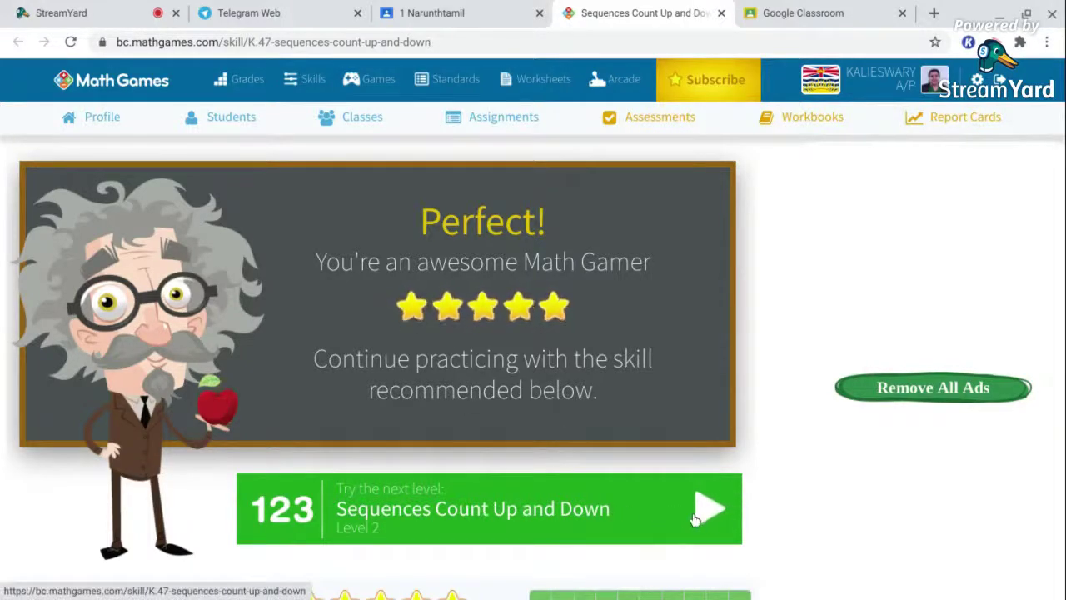
scroll(691, 520, "down", 2)
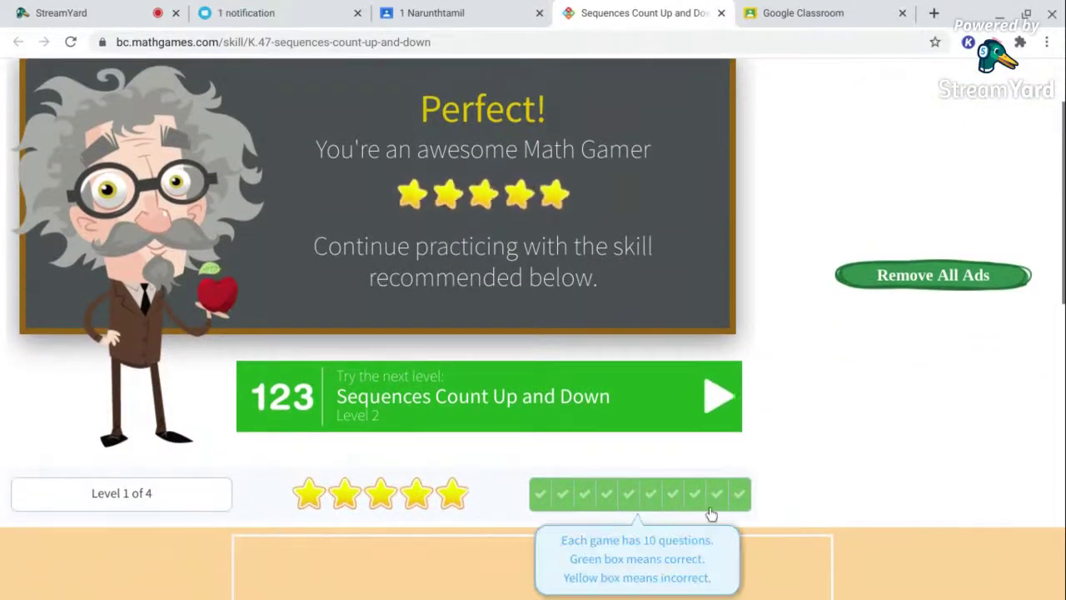
- Revisit the 1 Narunthtamil assignment in Google Classroom and start level 2 of Sequences Count Up and Down in Math Games
scroll(800, 454, "up", 2)
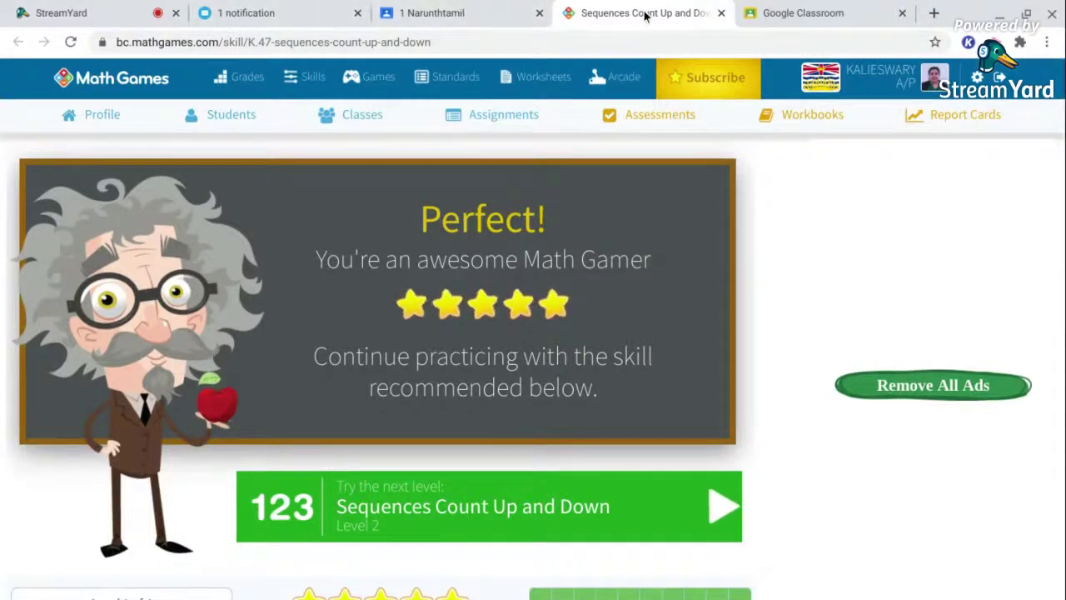
left_click(485, 18)
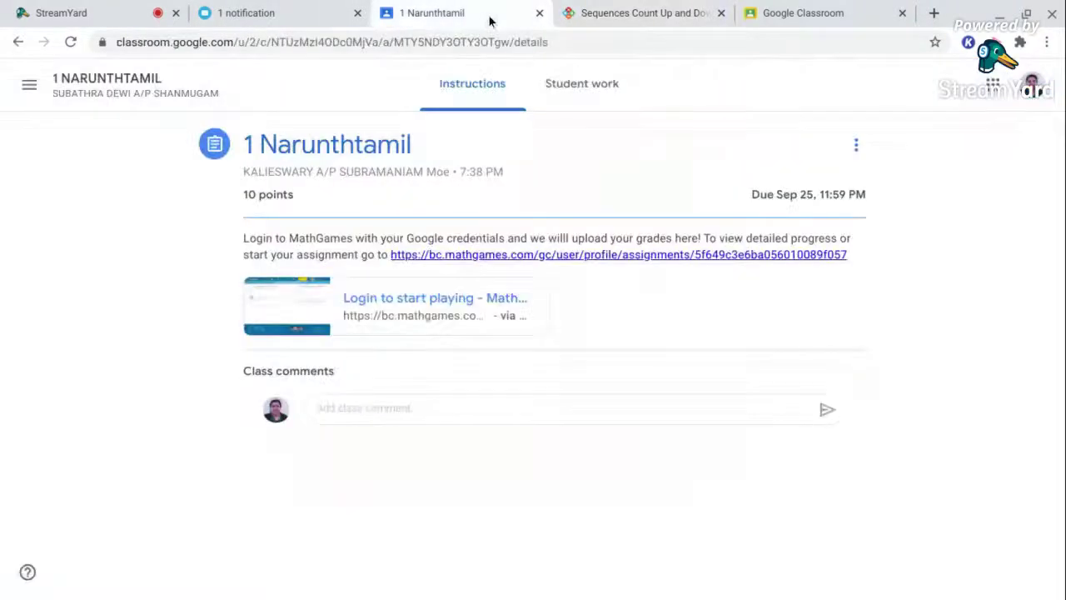
left_click(635, 15)
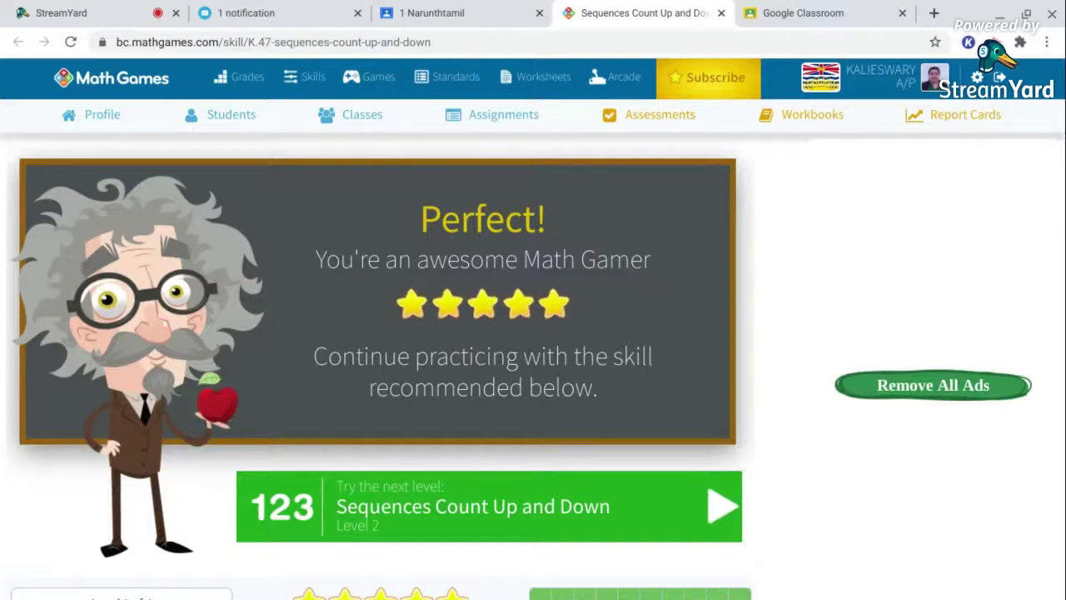
left_click(724, 514)
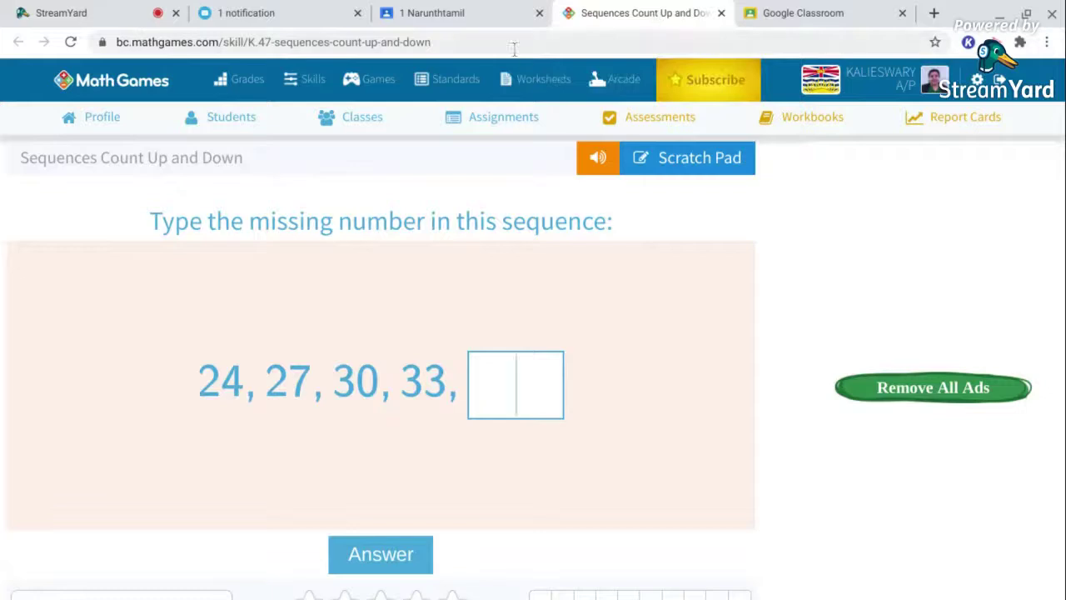
left_click(471, 39)
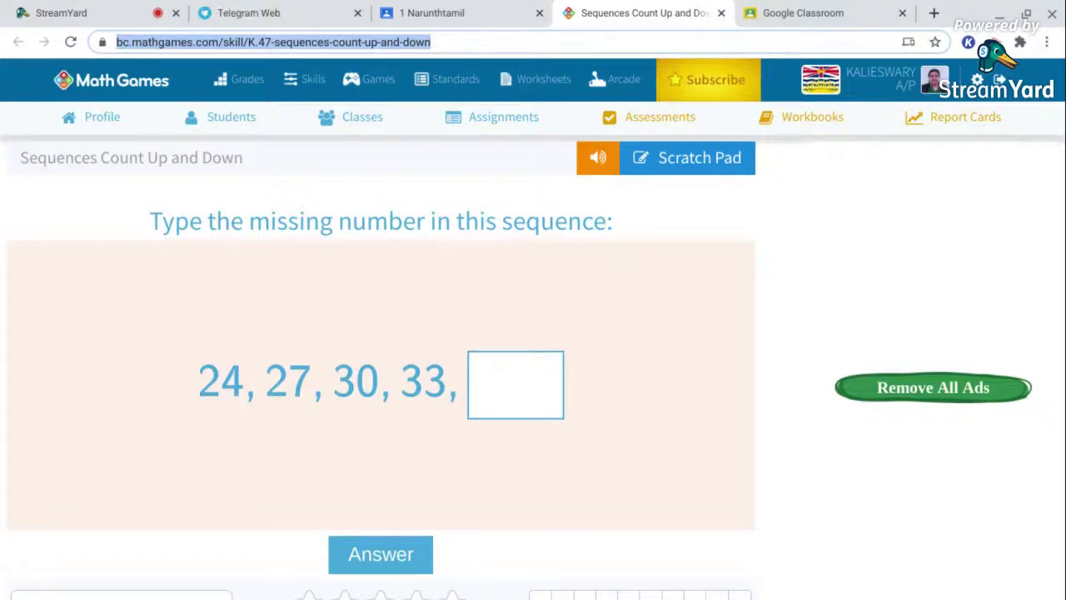
- Switch to StreamYard and set the broadcast layout to show both presenters beside the shared screen
left_click(73, 12)
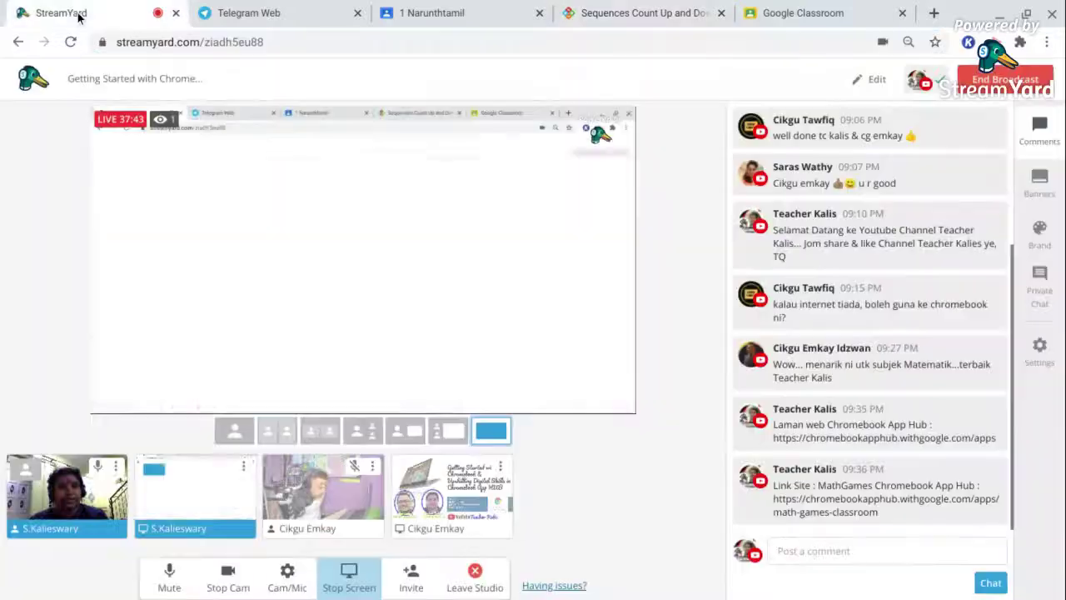
mouse_move(196, 508)
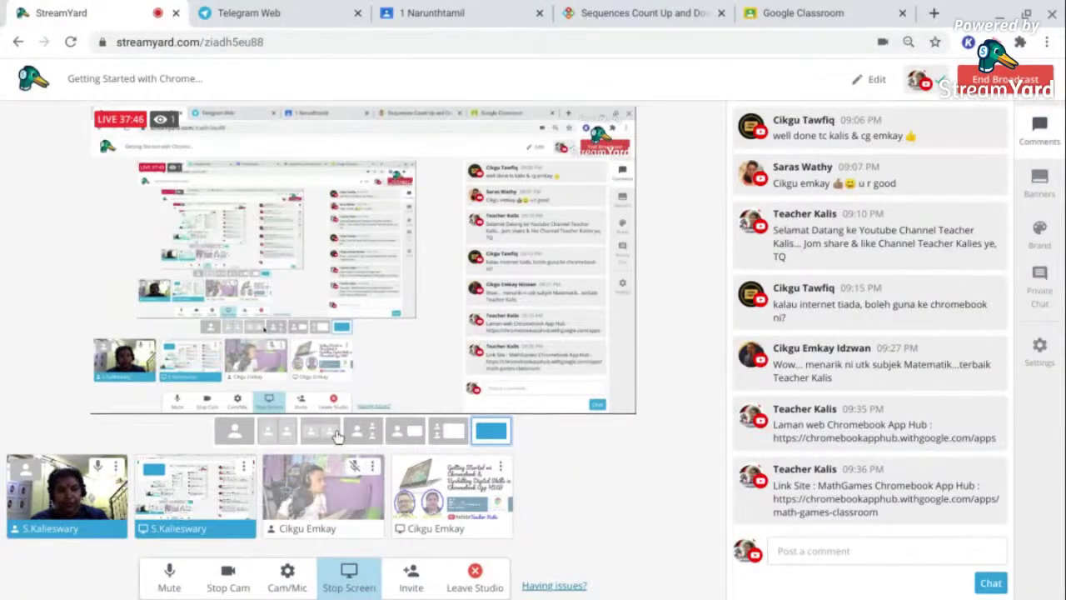
left_click(405, 431)
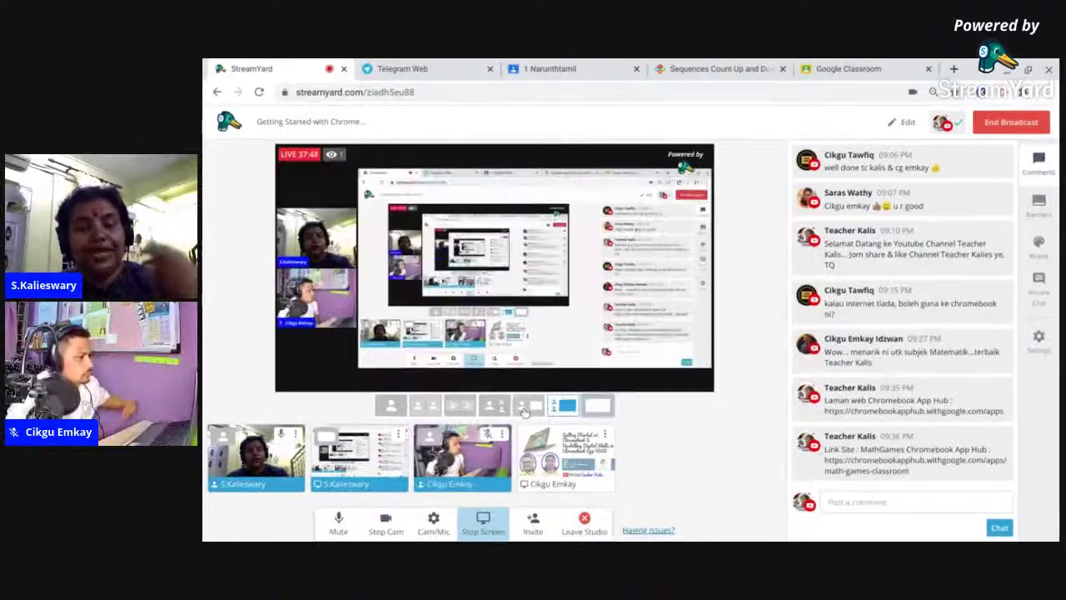
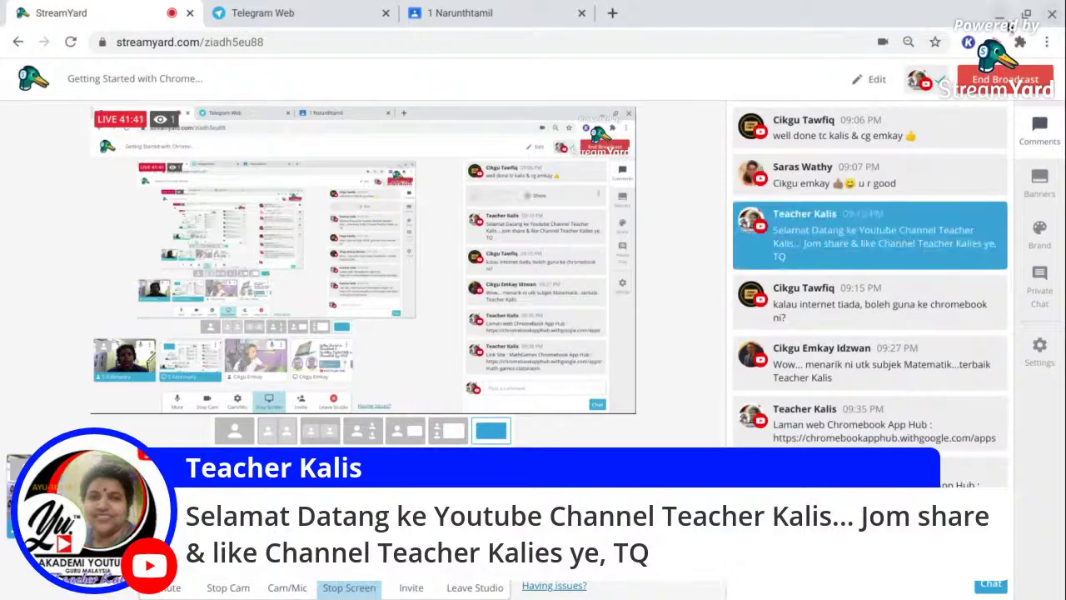
key("alt+Tab")
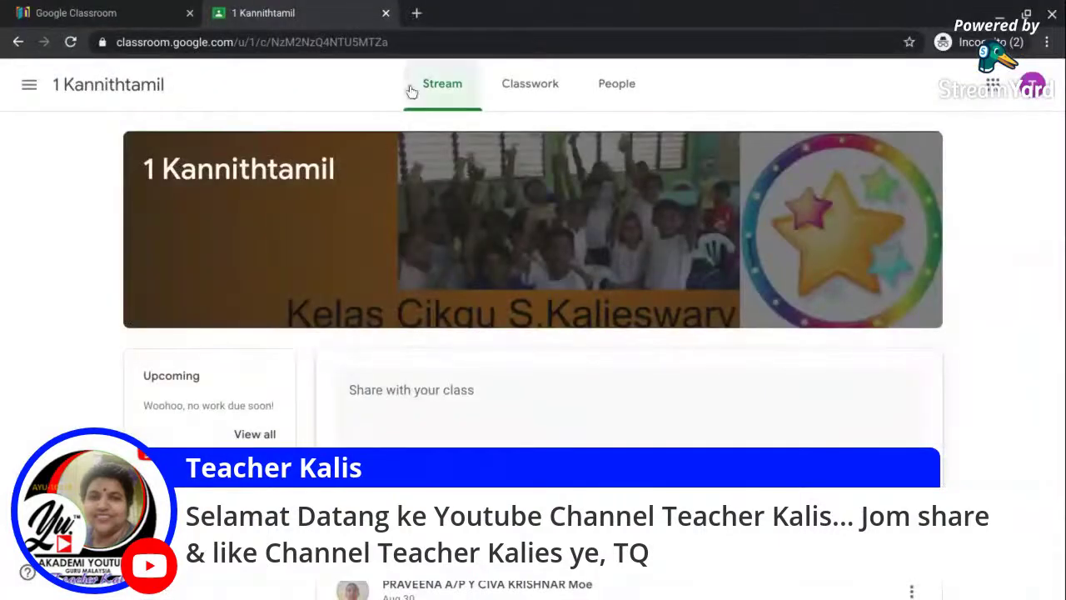
left_click(1004, 16)
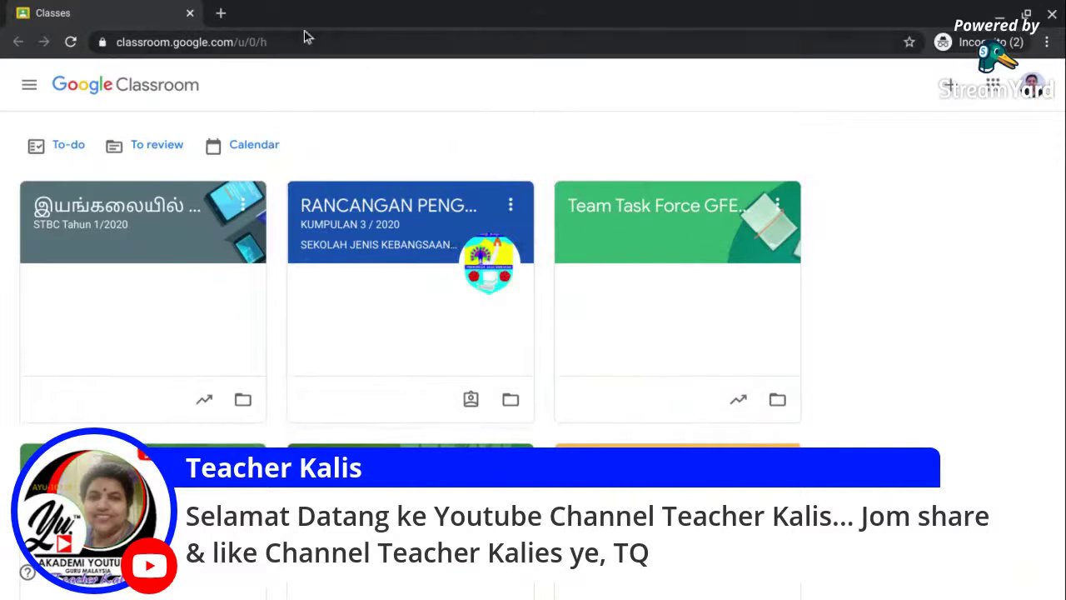
left_click(221, 13)
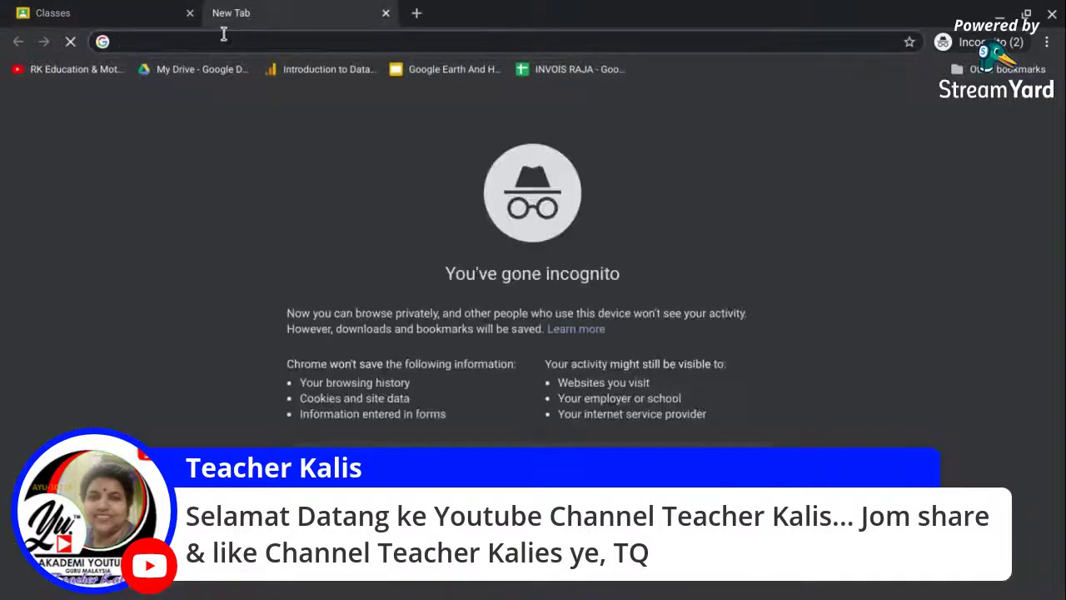
left_click(223, 33)
type("www.m")
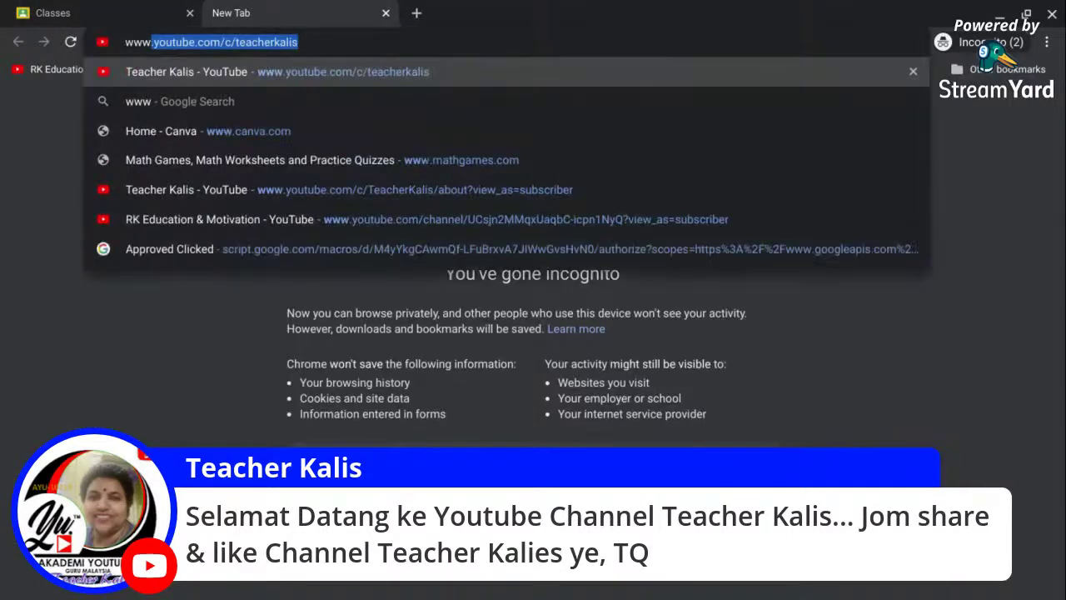
type("ath")
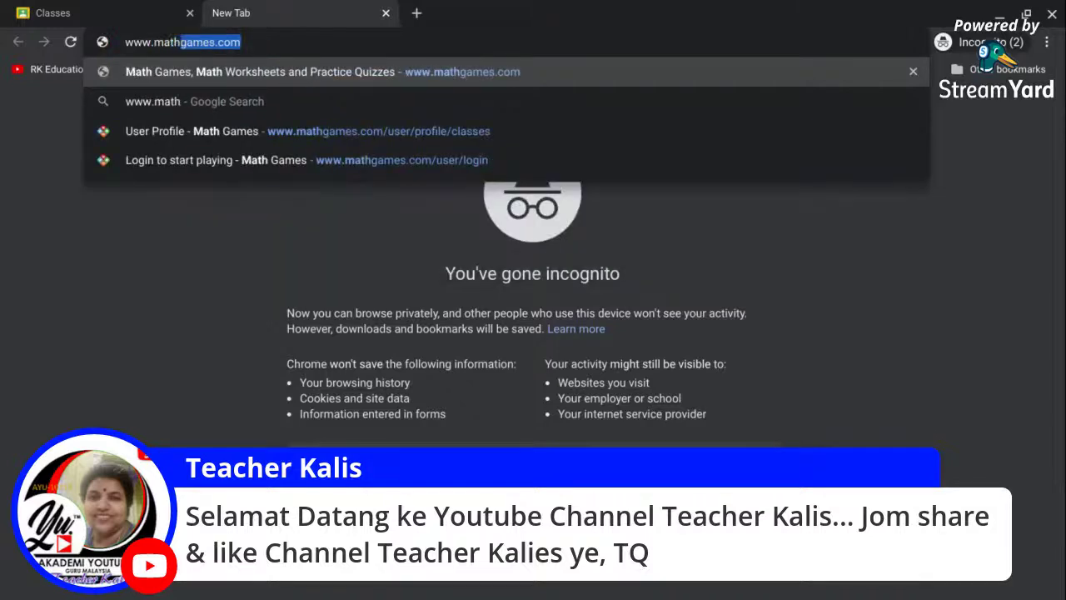
type("games.")
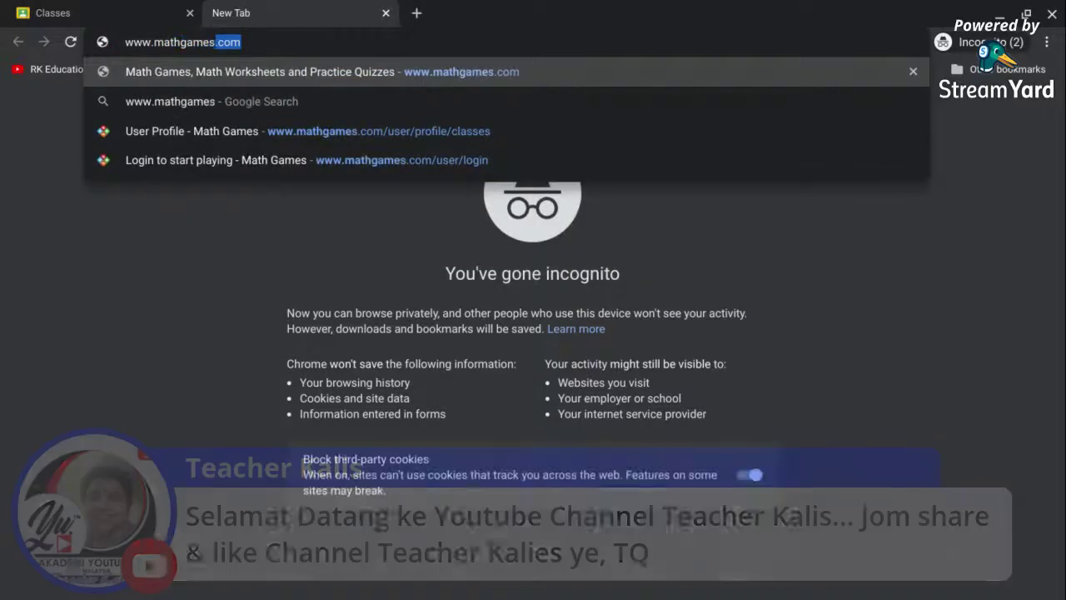
type("com")
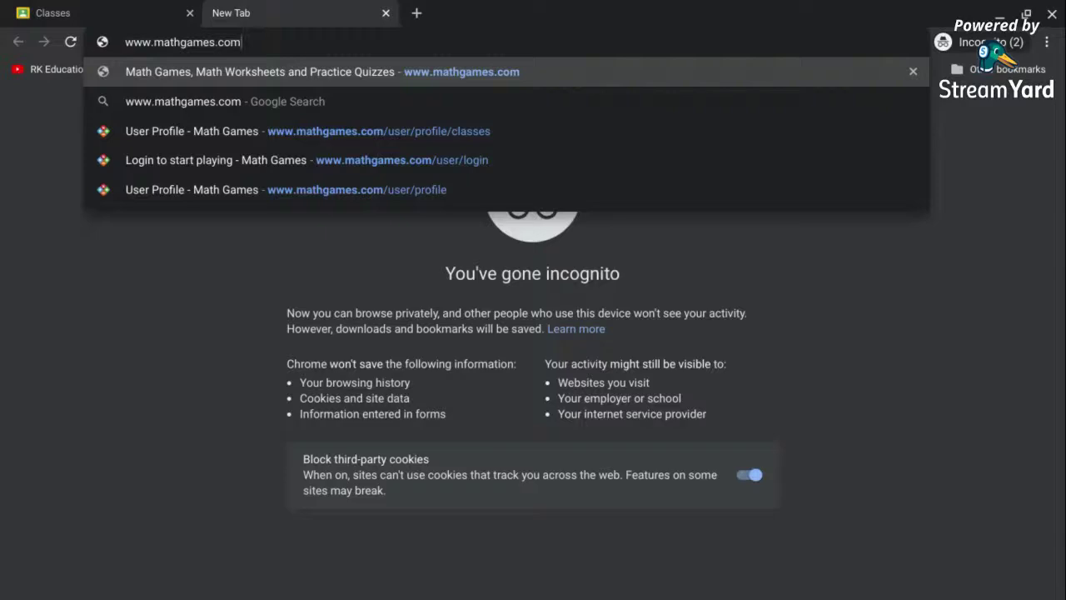
key("Return")
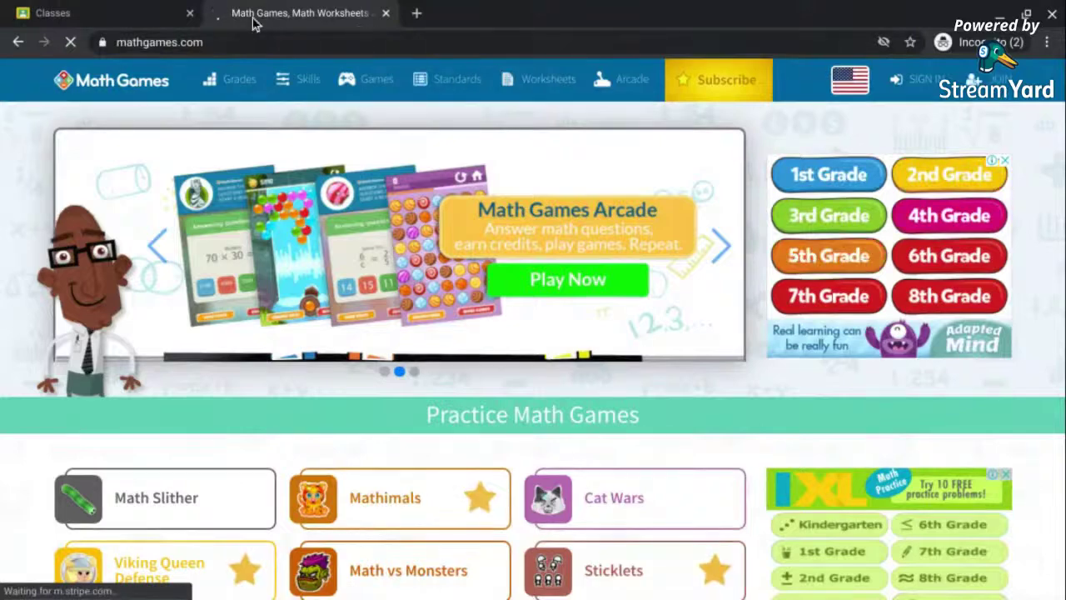
- View the Math Games sign-up form for a new teacher account
left_click(1007, 90)
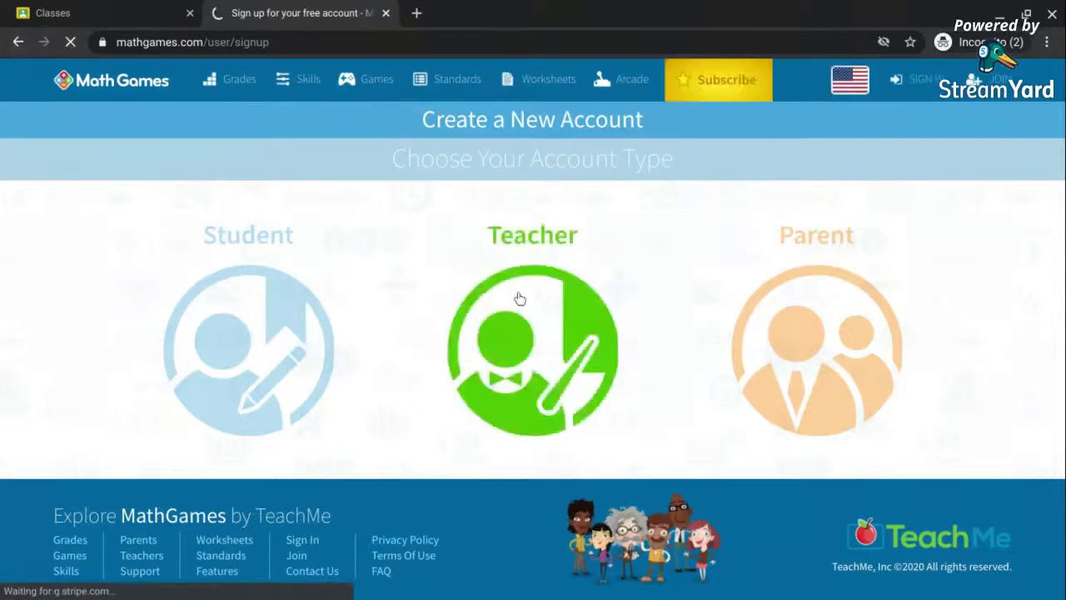
left_click(510, 341)
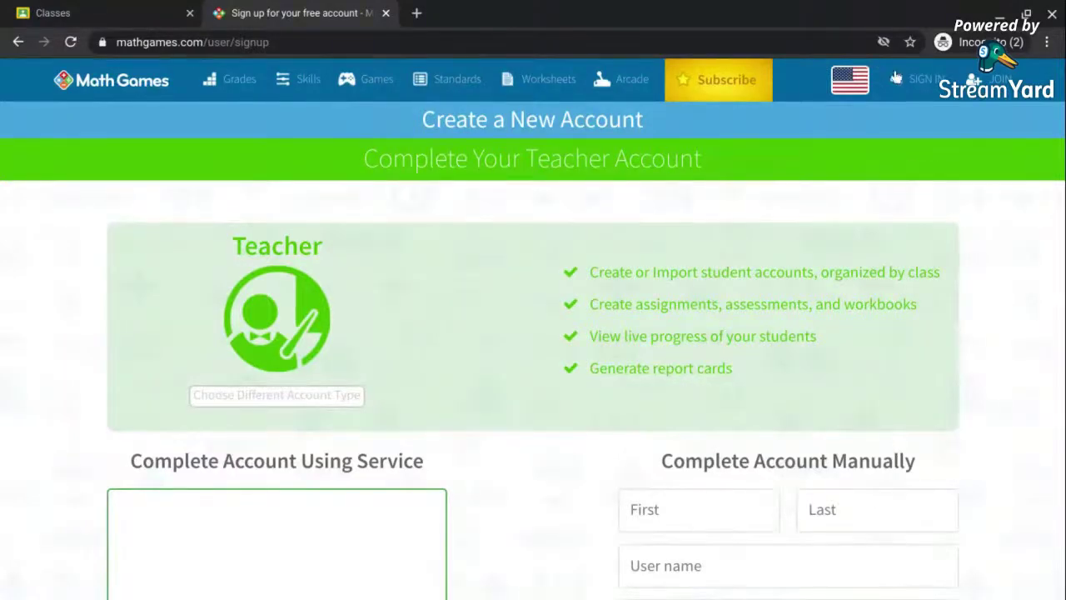
- Sign in to Math Games with the teacher's Google account and allow the requested Google Classroom access
left_click(926, 80)
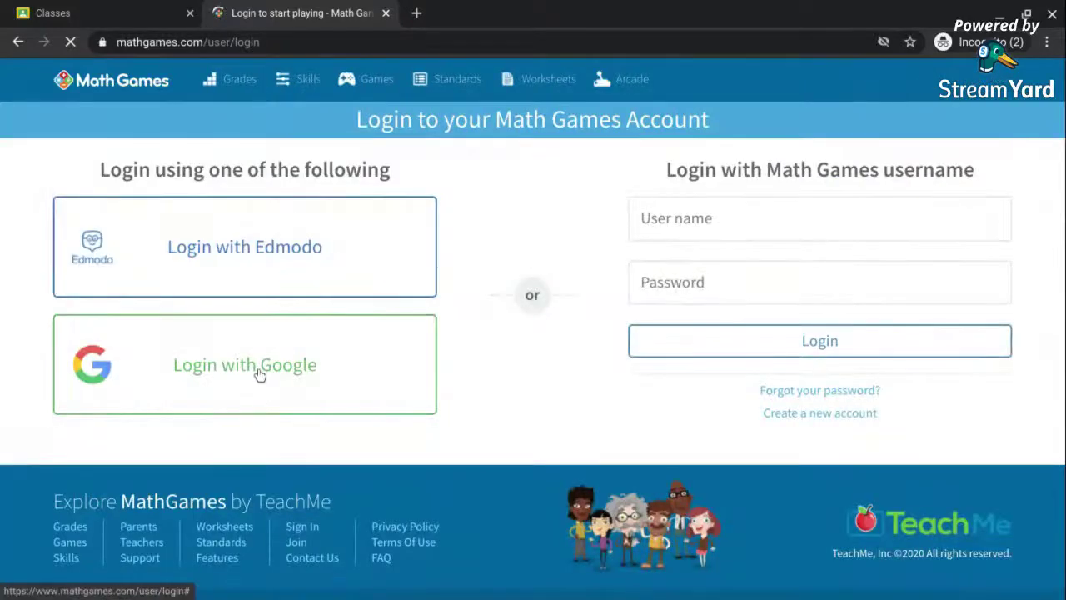
left_click(260, 374)
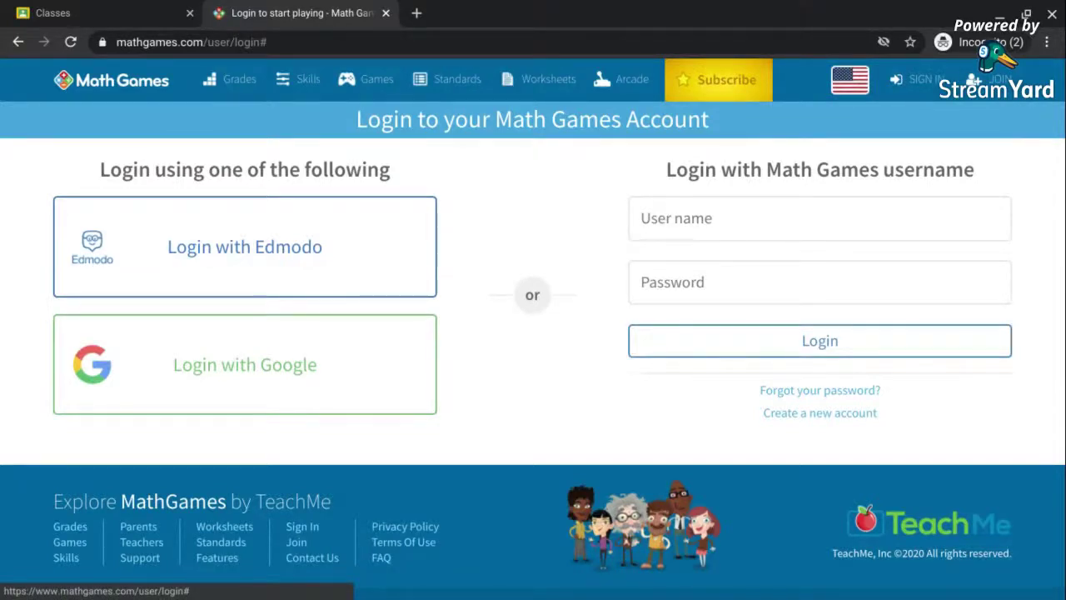
left_click(236, 379)
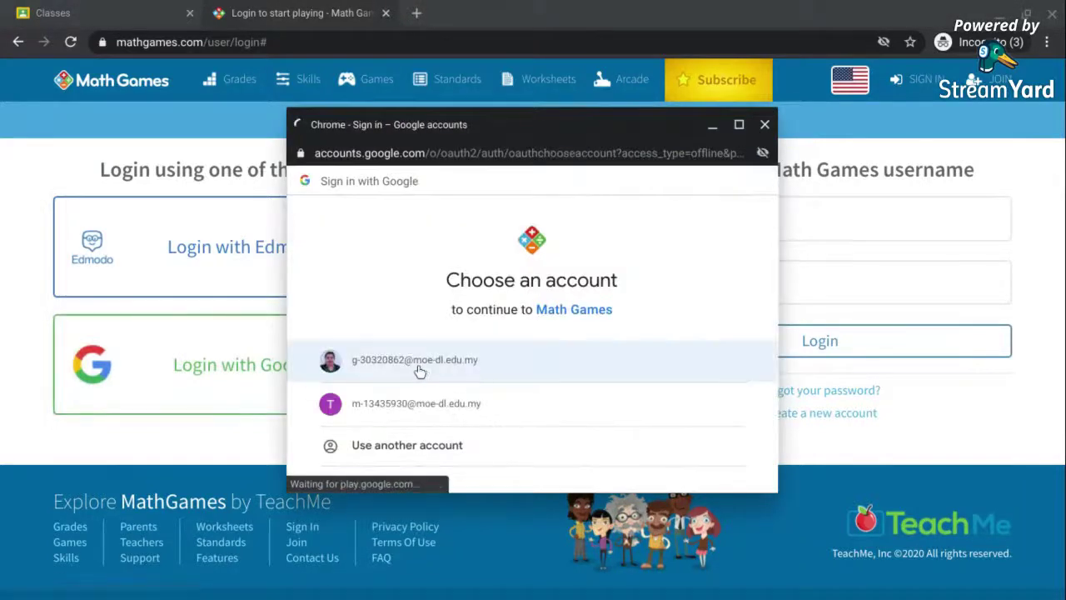
left_click(420, 370)
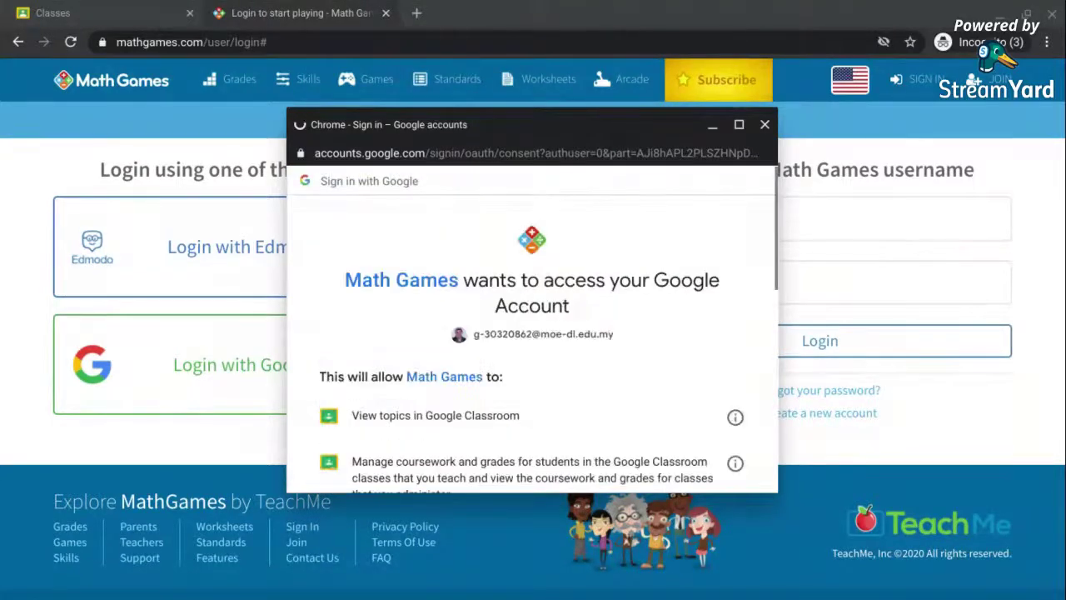
scroll(604, 383, "down", 5)
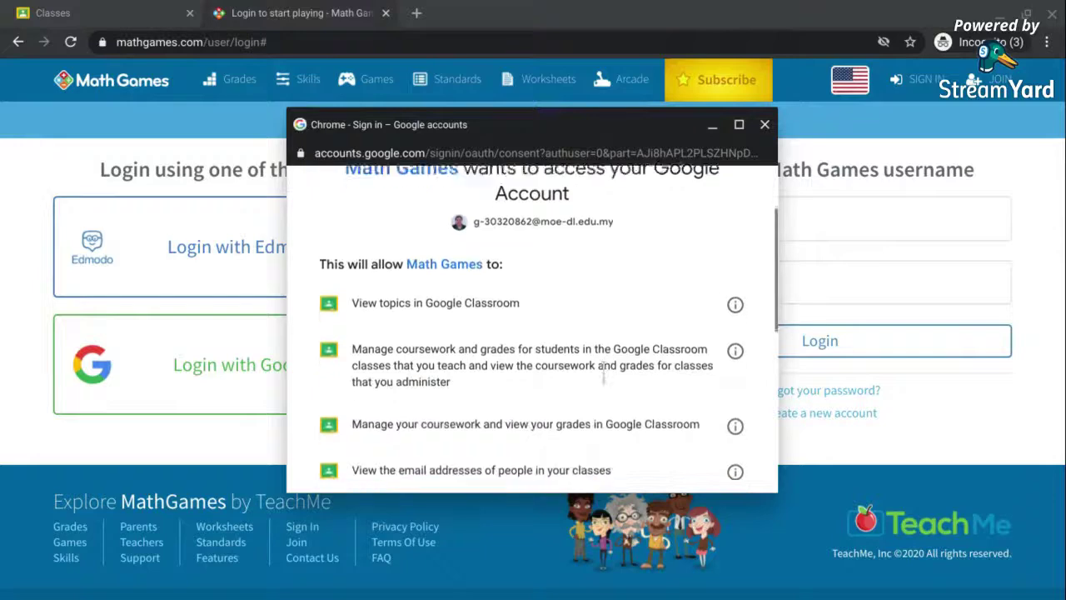
scroll(604, 382, "down", 4)
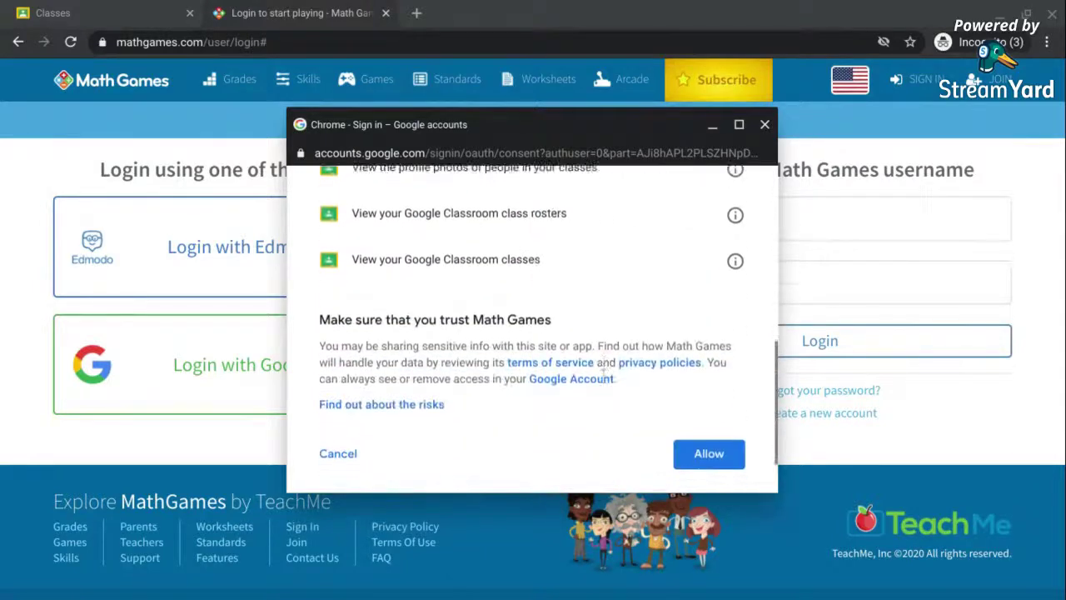
left_click(731, 396)
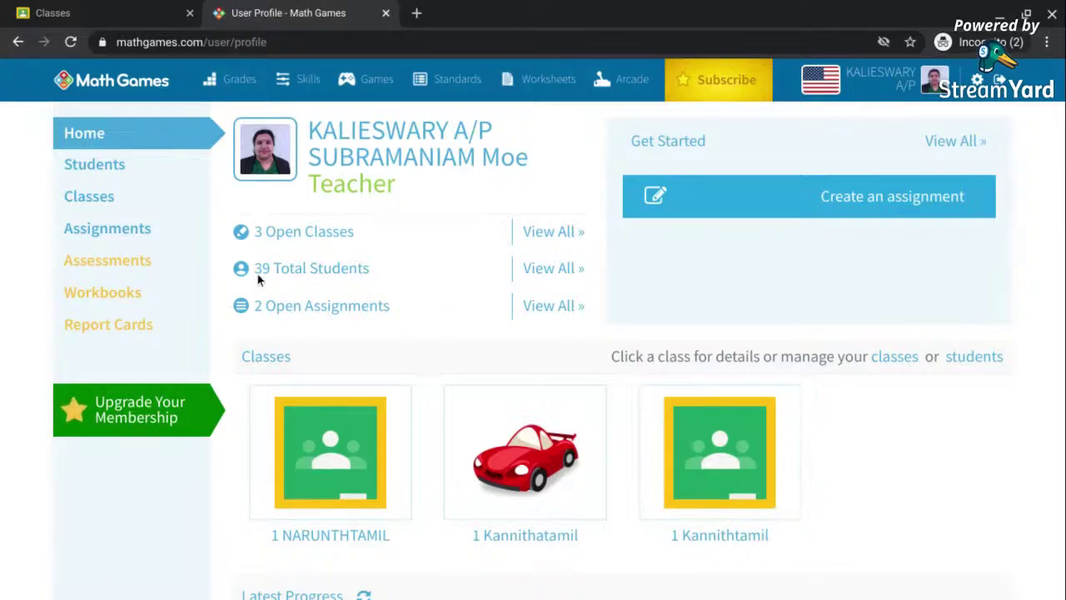
- Start a classroom import from Google Classroom for the teacher's classes and choose the 1 Kannithtamil class
left_click(112, 206)
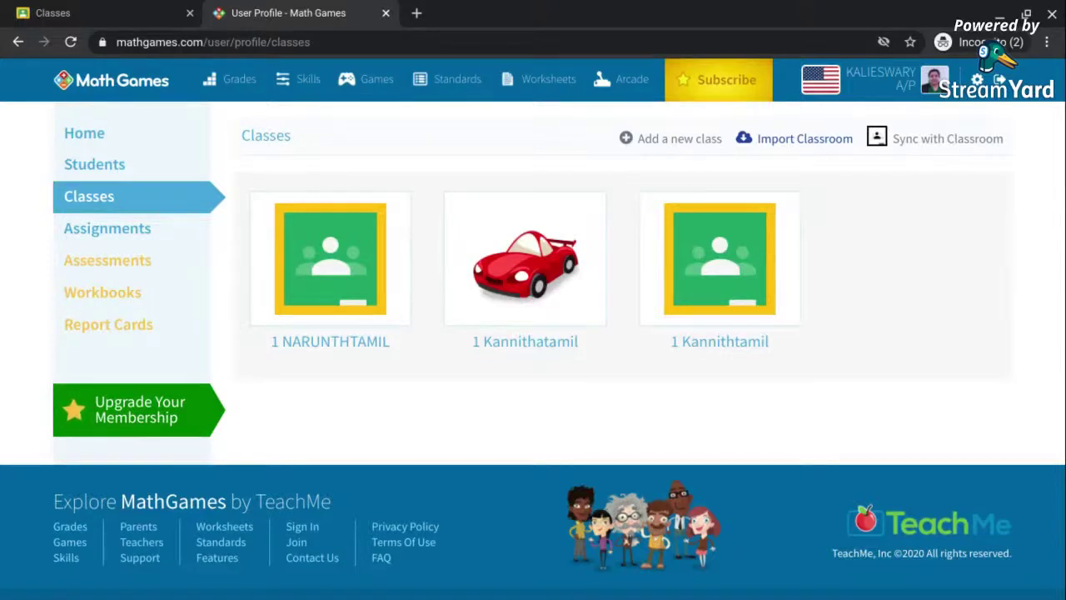
left_click(787, 147)
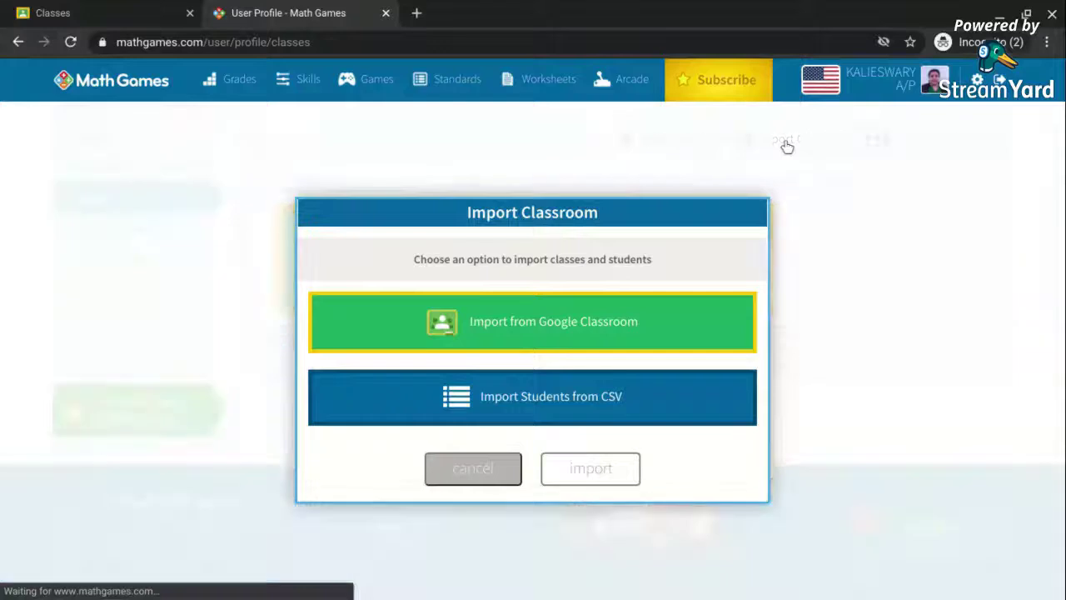
left_click(527, 324)
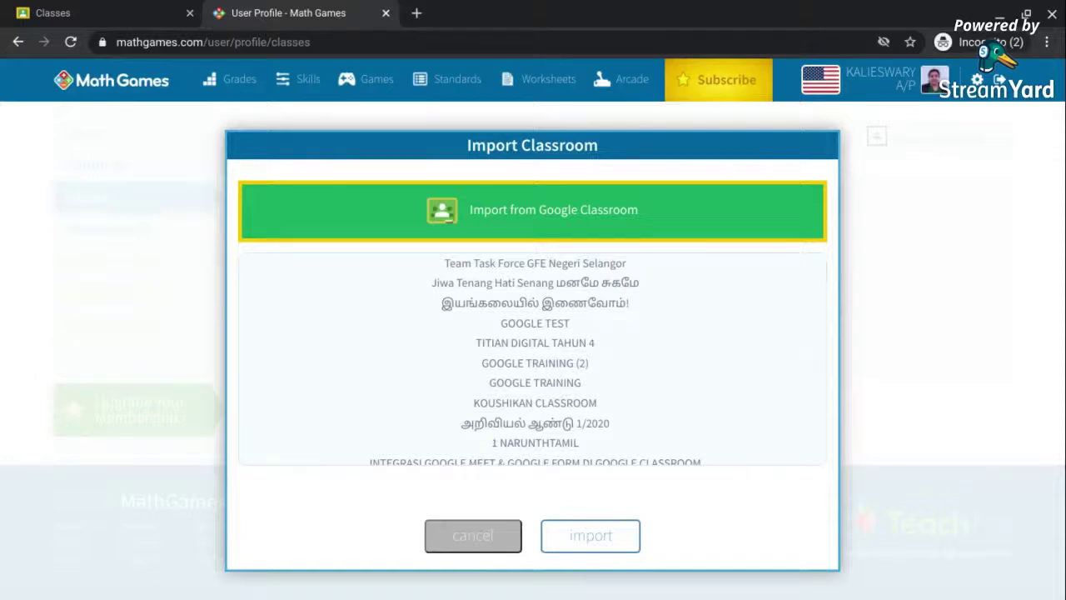
scroll(605, 342, "down", 5)
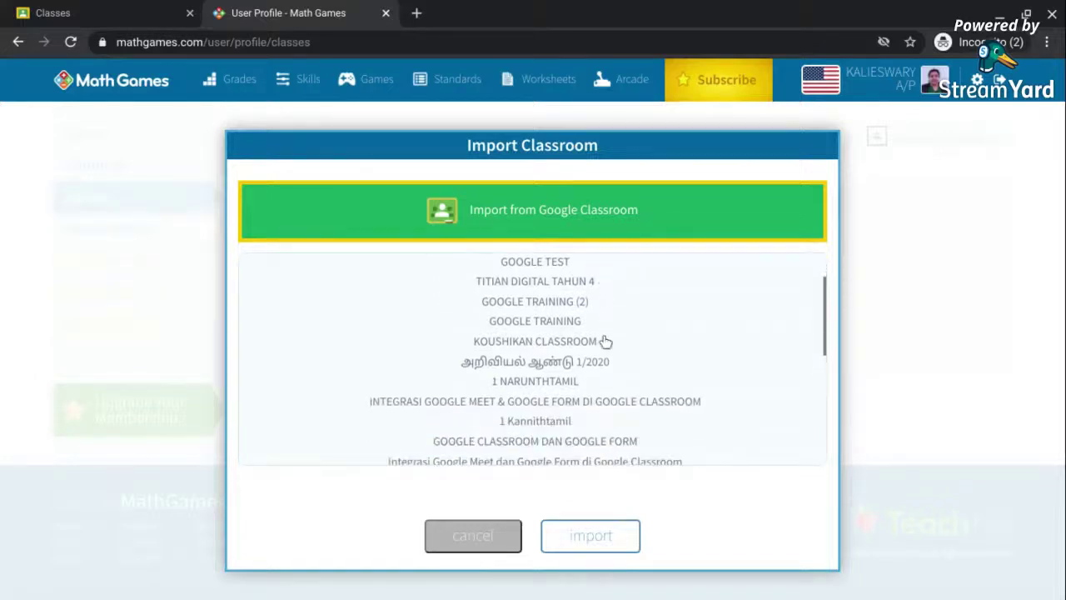
scroll(606, 341, "down", 4)
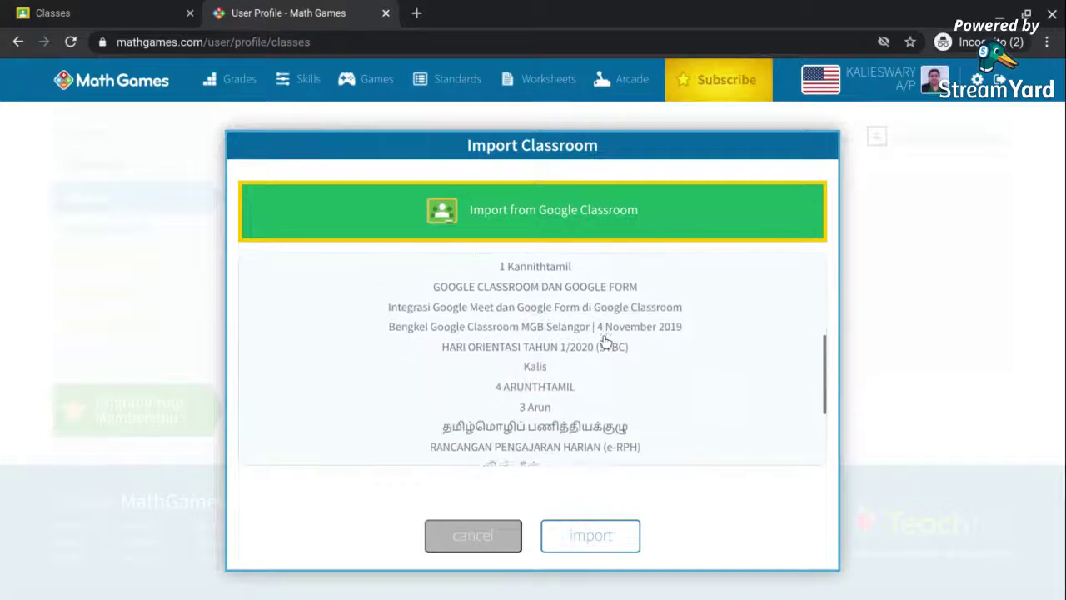
scroll(605, 341, "up", 7)
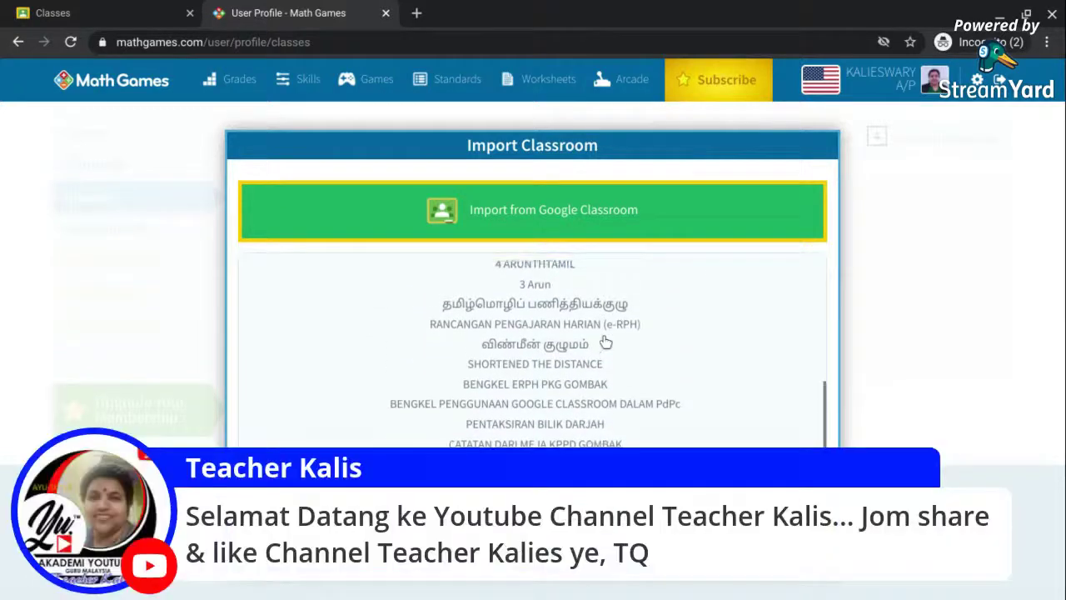
scroll(605, 342, "up", 3)
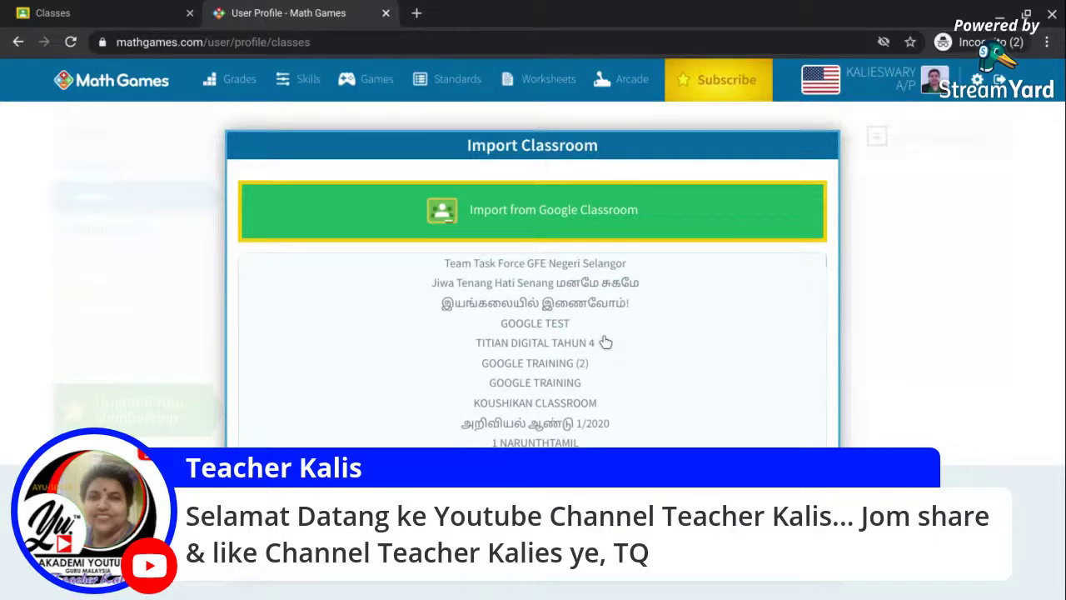
scroll(605, 342, "down", 4)
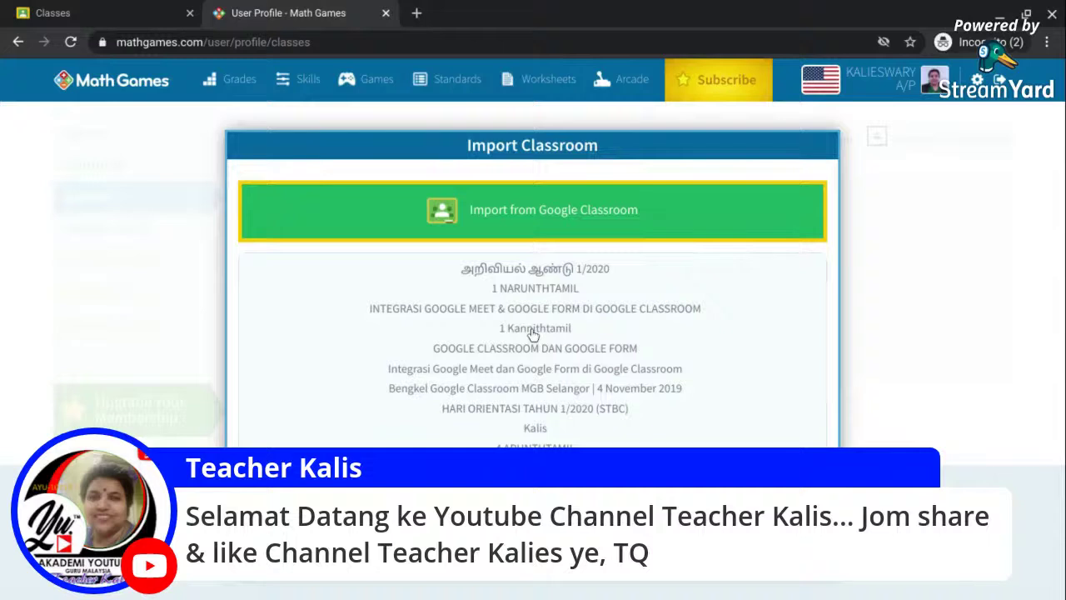
left_click(533, 333)
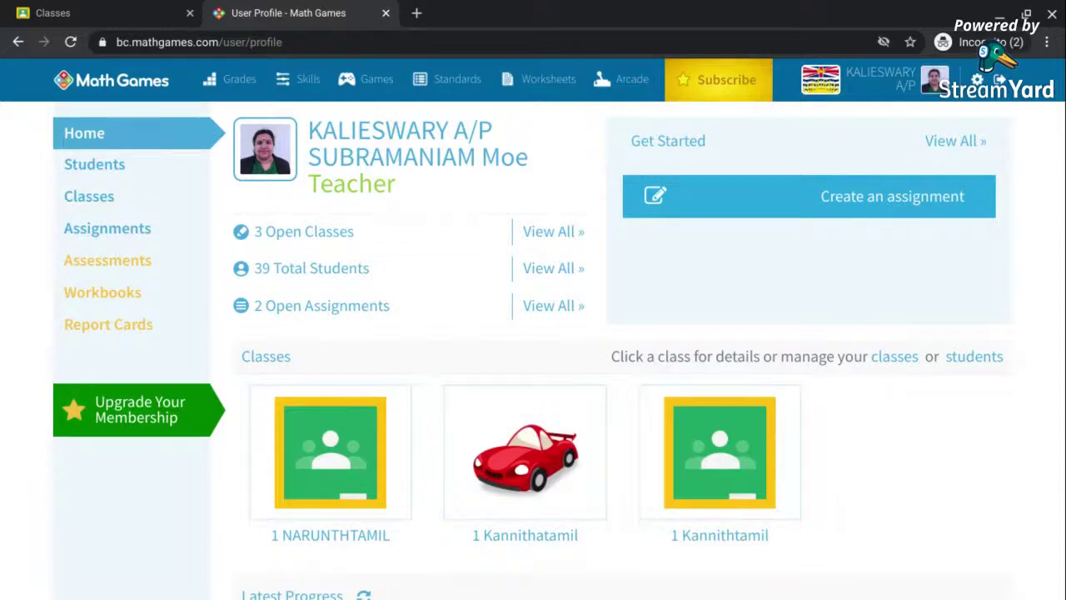
- Start a new assignment for the 1 Kannithtamil class named Test 2, due Wednesday, September 30, 2020
left_click(726, 443)
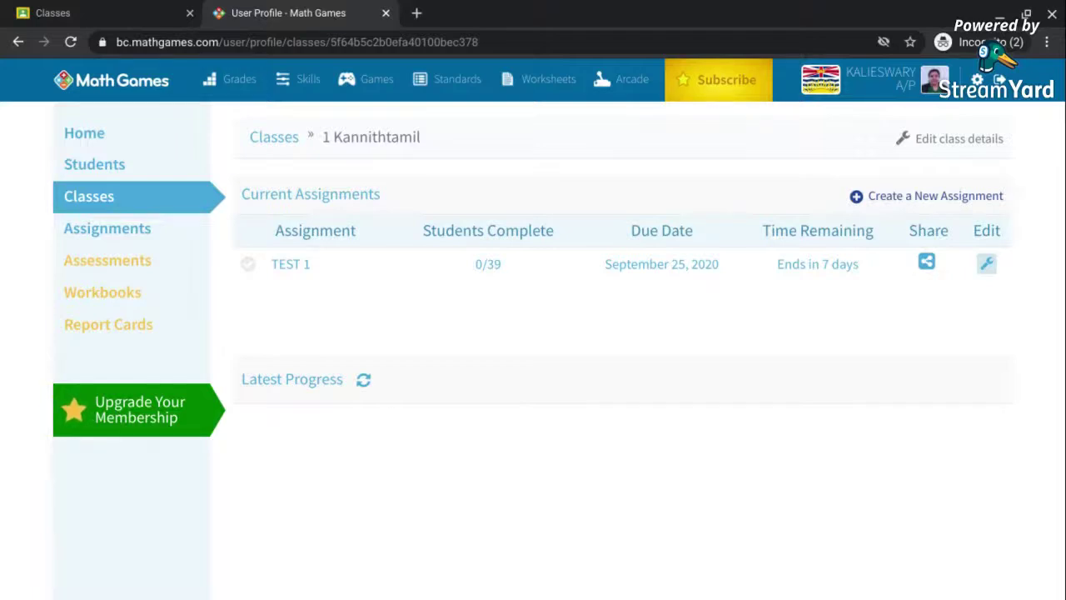
left_click(900, 200)
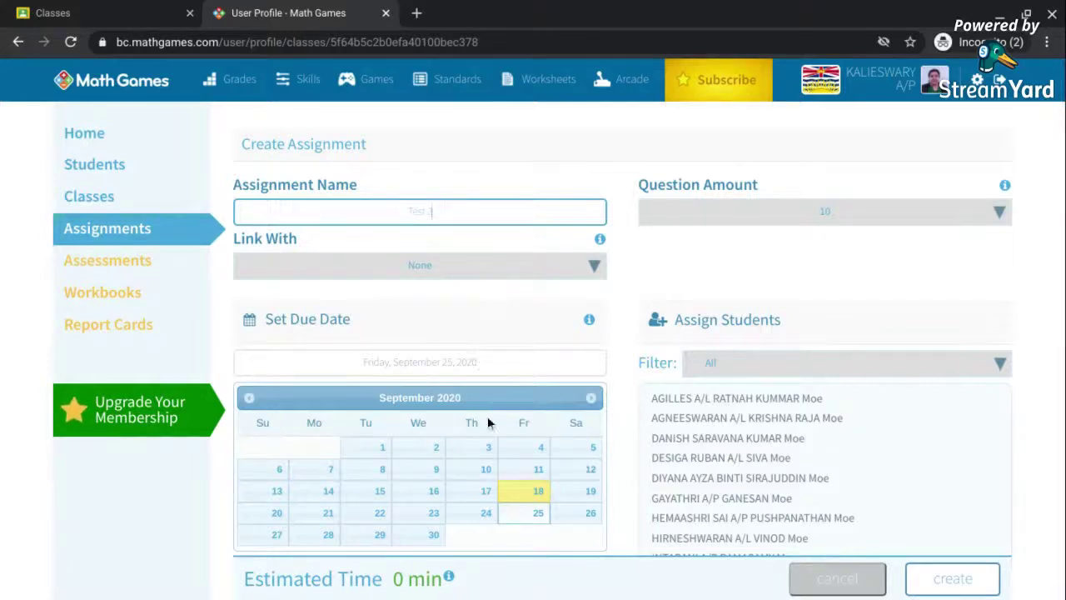
scroll(494, 439, "down", 1)
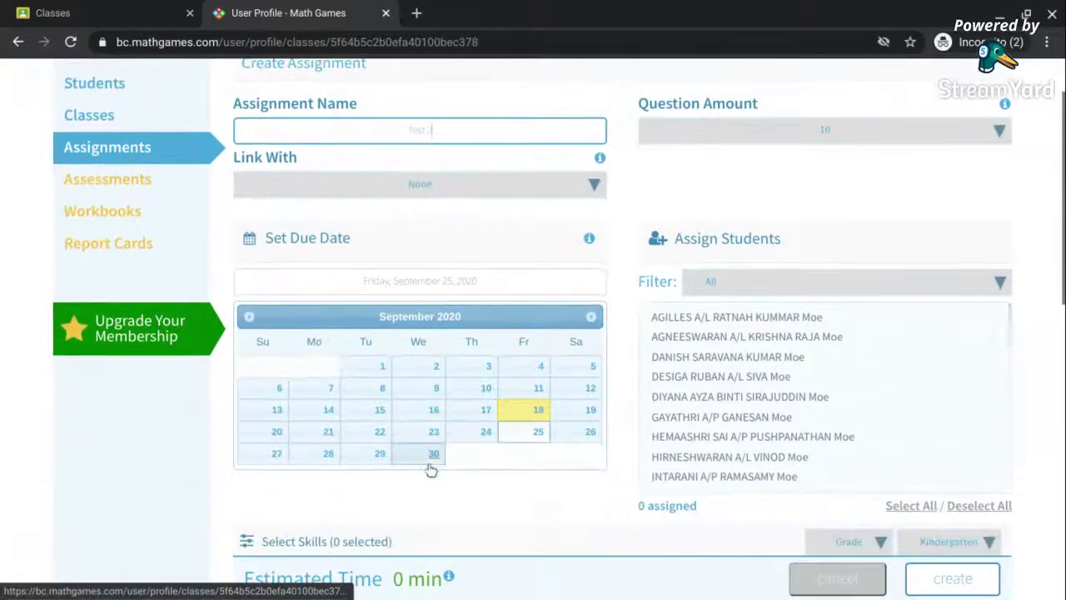
left_click(428, 460)
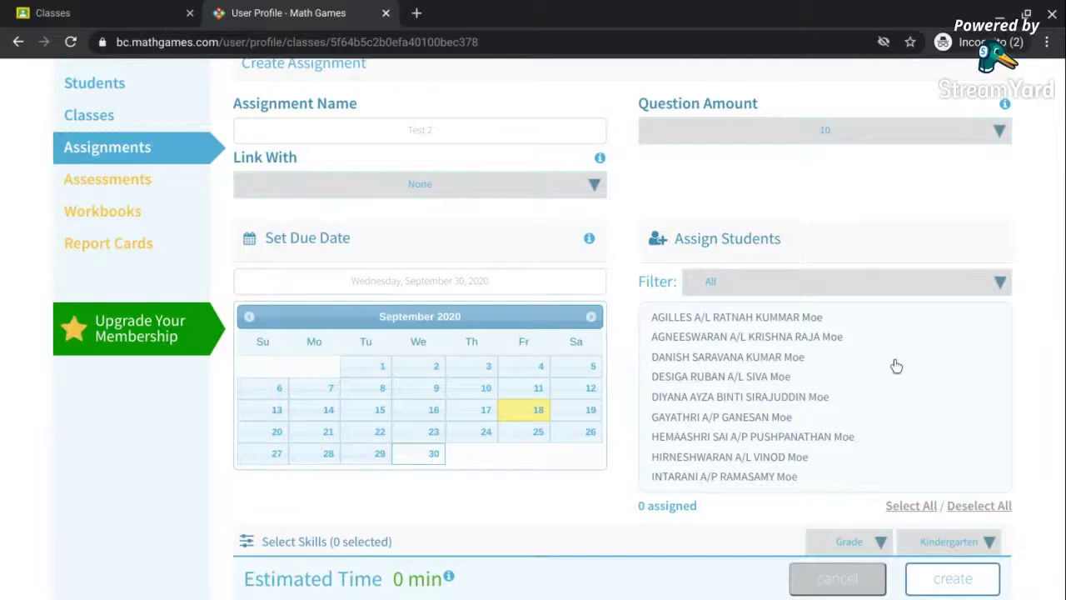
- Assign the first two students in the student list to the assignment, leaving the third and fourth unassigned
scroll(893, 364, "down", 3)
scroll(895, 367, "up", 3)
left_click(727, 318)
left_click(727, 337)
left_click(726, 359)
left_click(725, 379)
left_click(721, 360)
left_click(721, 380)
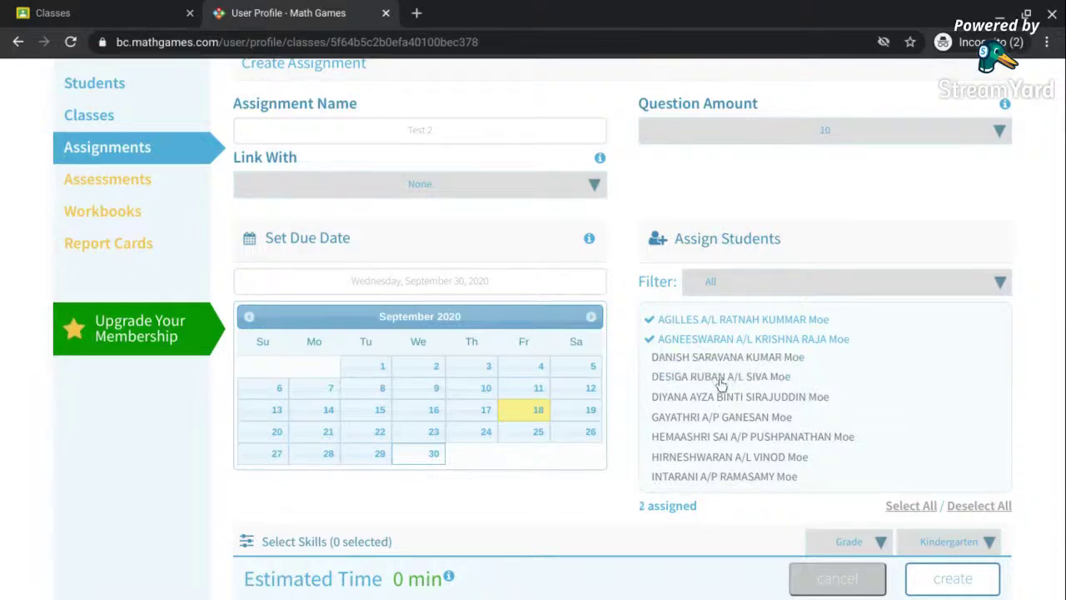
- Assign the ninth through sixteenth students in the student list to the assignment as well
scroll(723, 446, "down", 1)
left_click(724, 445)
left_click(749, 466)
scroll(754, 450, "down", 2)
left_click(750, 421)
left_click(750, 439)
left_click(758, 458)
scroll(762, 454, "down", 1)
scroll(762, 453, "down", 2)
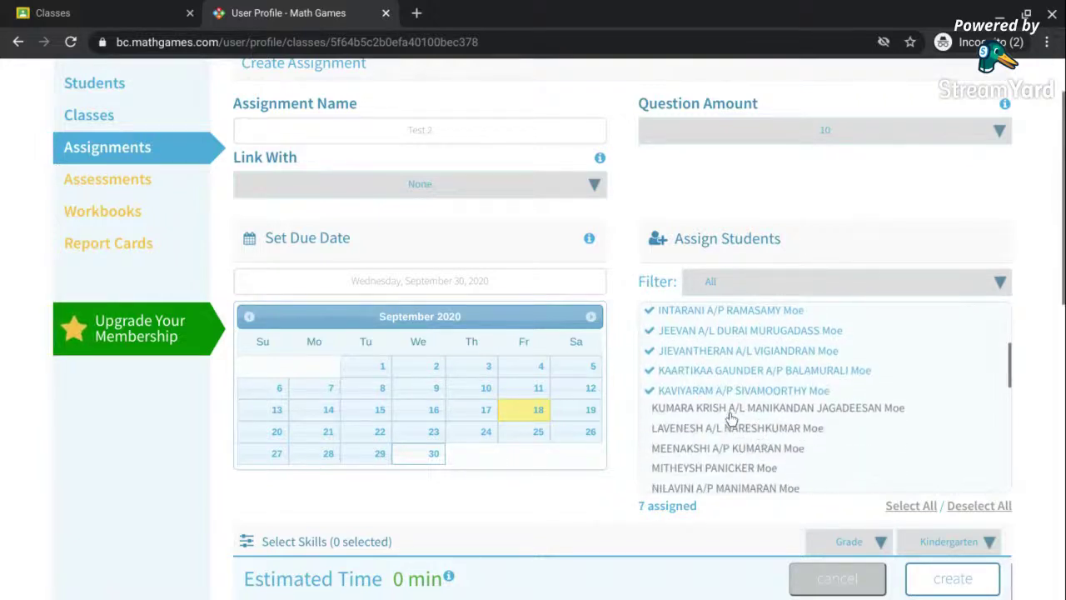
left_click(732, 413)
left_click(727, 430)
left_click(728, 448)
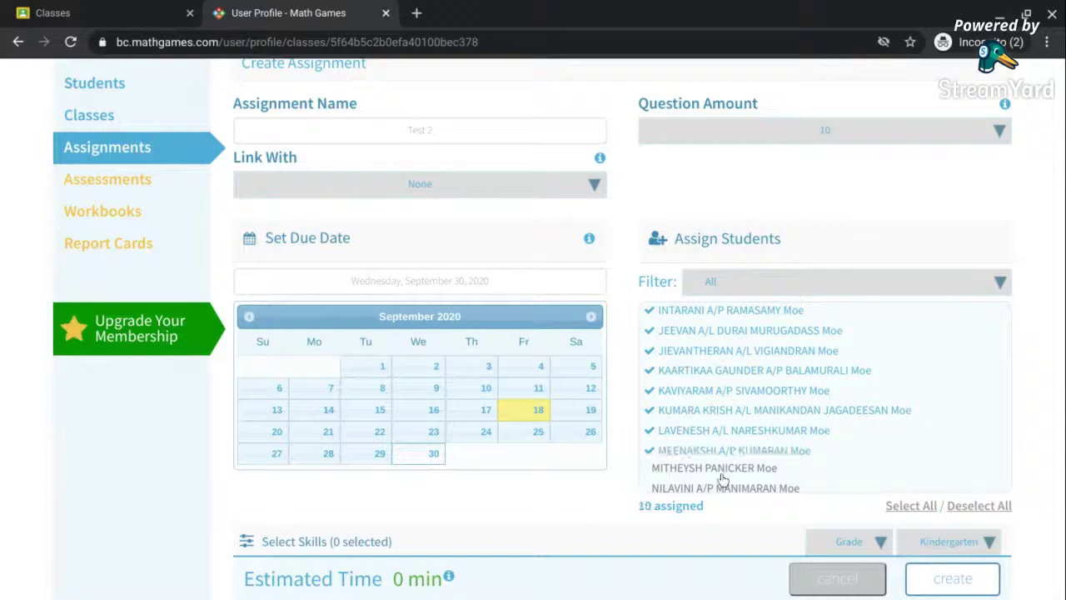
left_click(722, 471)
scroll(852, 433, "down", 1)
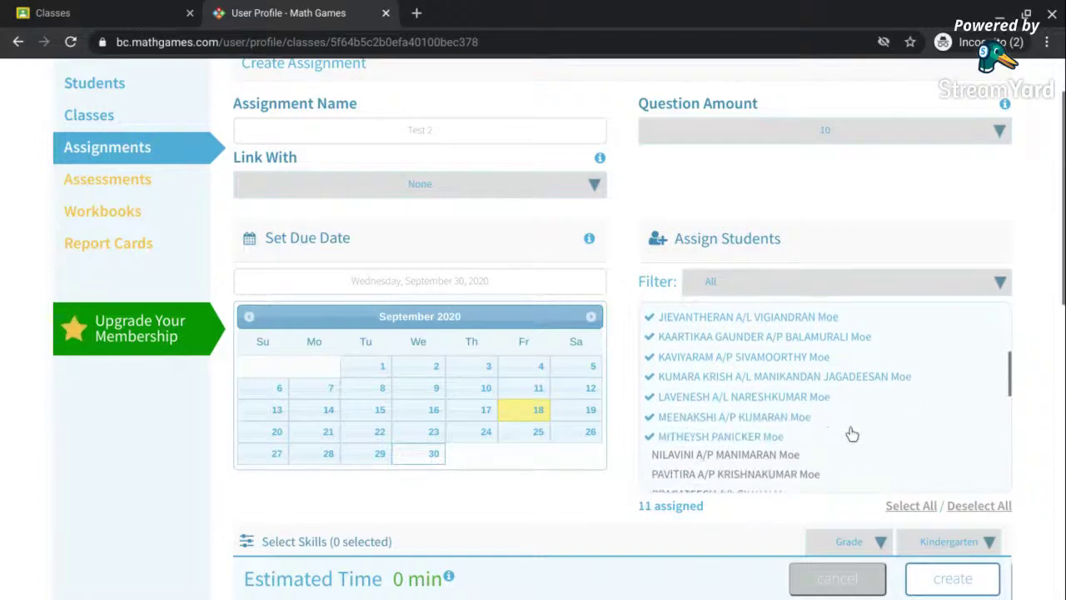
left_click(739, 437)
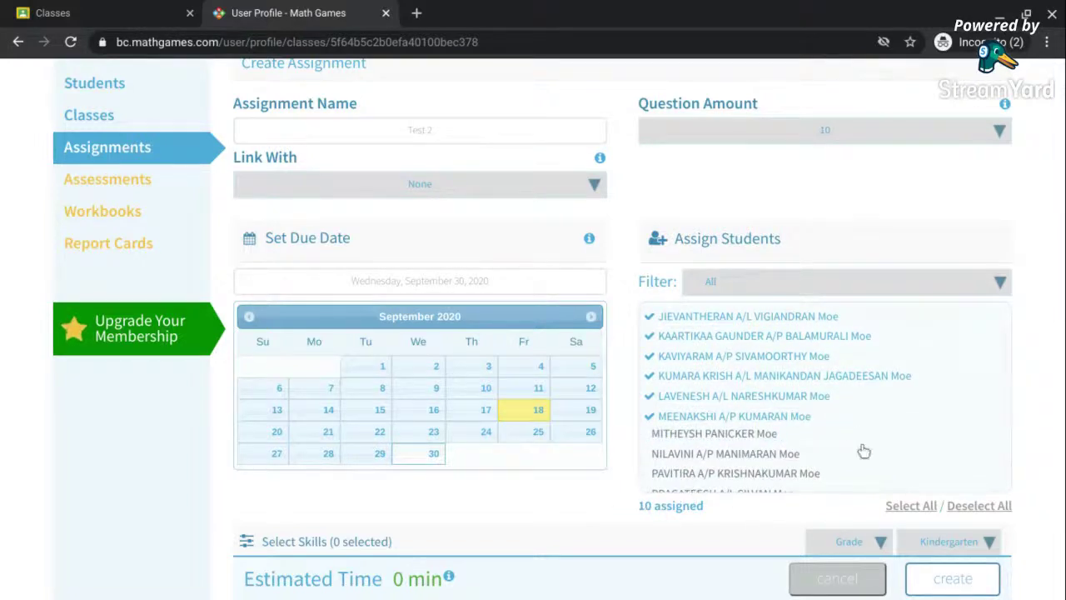
scroll(894, 431, "down", 4)
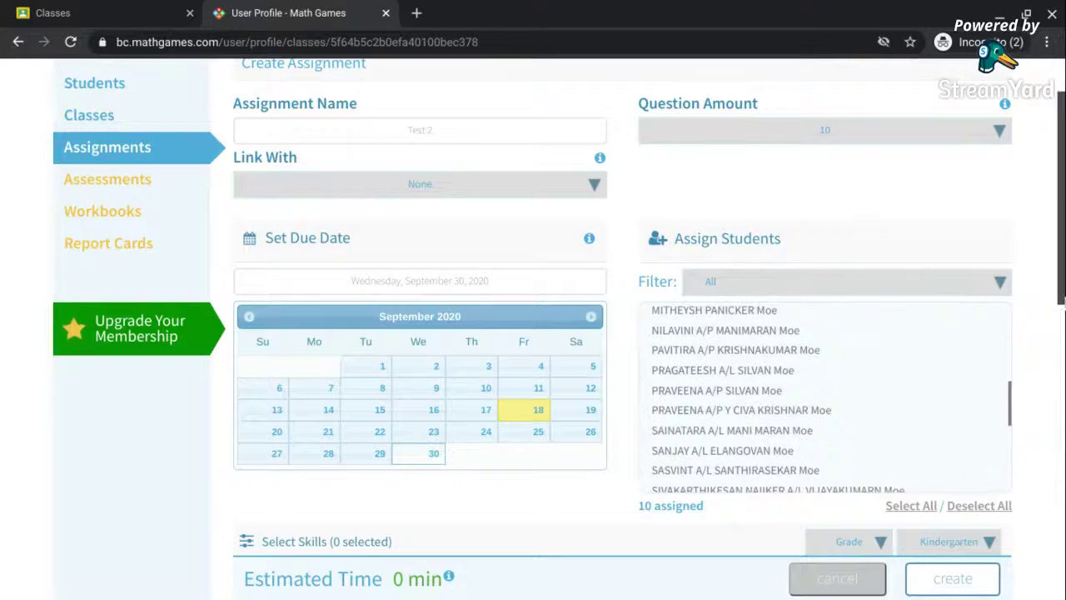
scroll(819, 316, "down", 4)
scroll(836, 189, "up", 6)
scroll(837, 187, "down", 5)
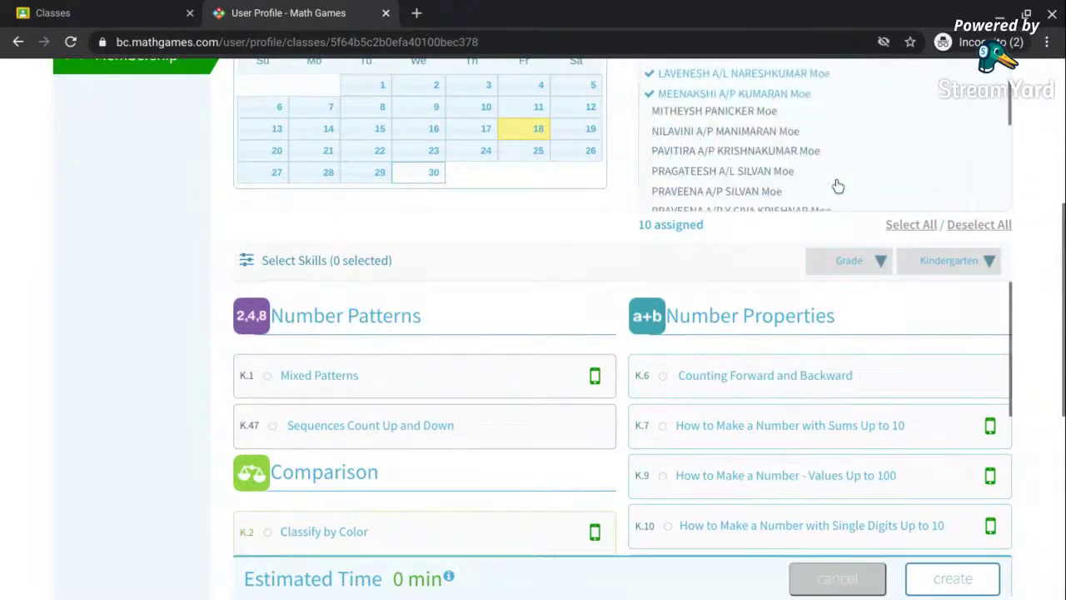
- Look through the Kindergarten skills and select K.36 Light and Heavy under Comparison for the assignment
scroll(838, 186, "down", 2)
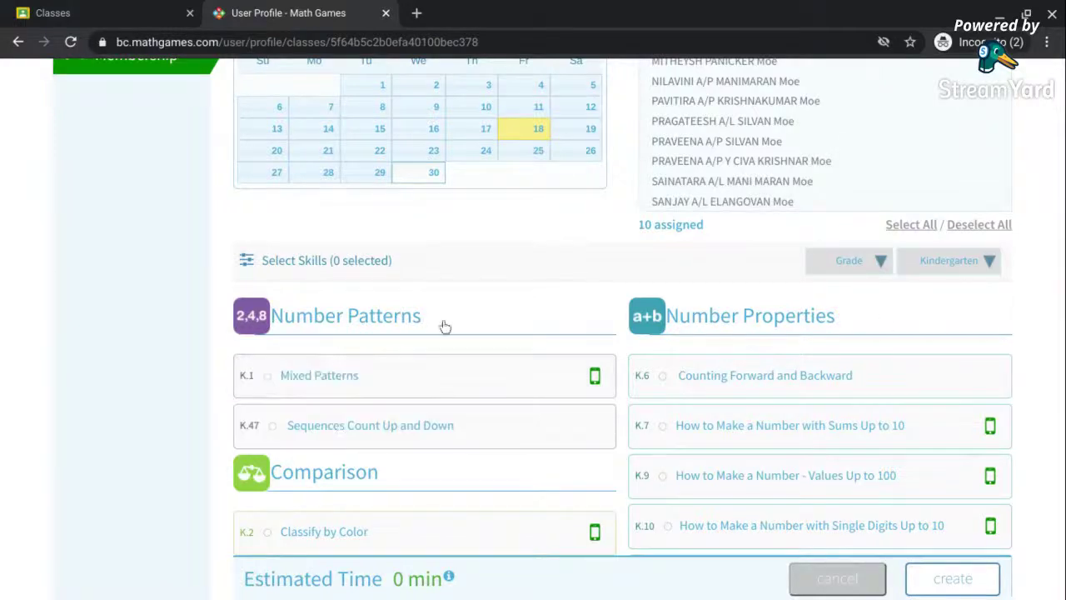
scroll(623, 392, "down", 2)
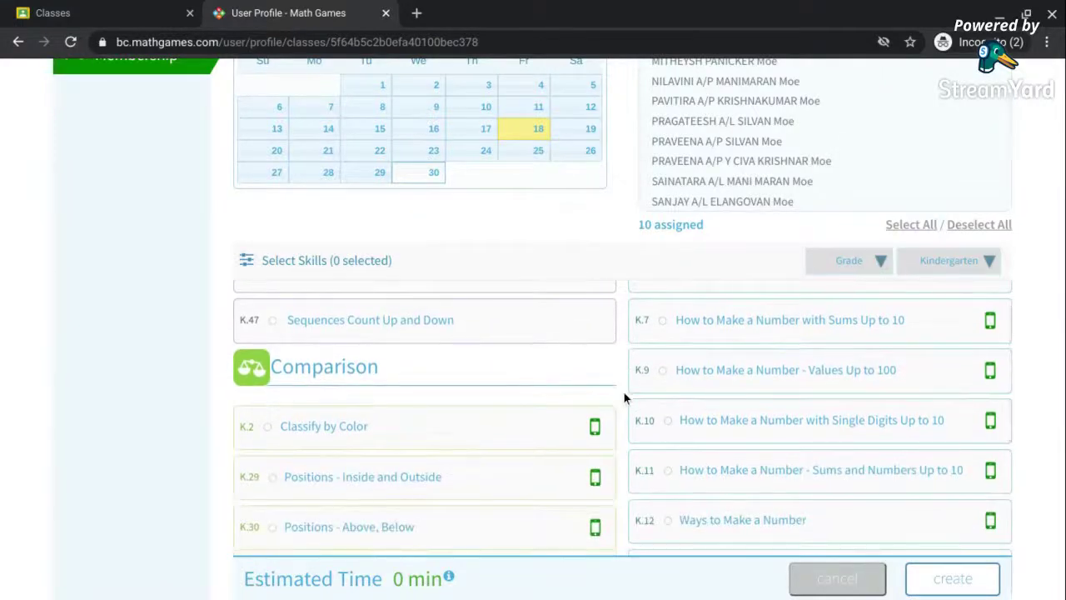
scroll(622, 390, "down", 1)
scroll(623, 390, "down", 2)
scroll(623, 391, "down", 4)
scroll(624, 395, "down", 2)
scroll(623, 397, "down", 1)
scroll(622, 397, "up", 9)
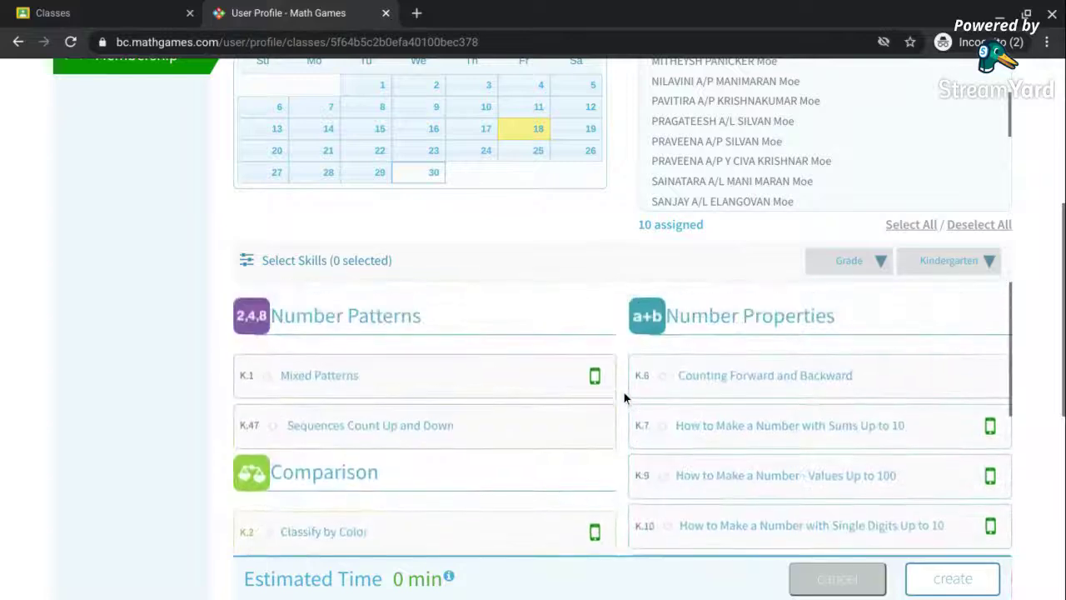
scroll(623, 397, "down", 1)
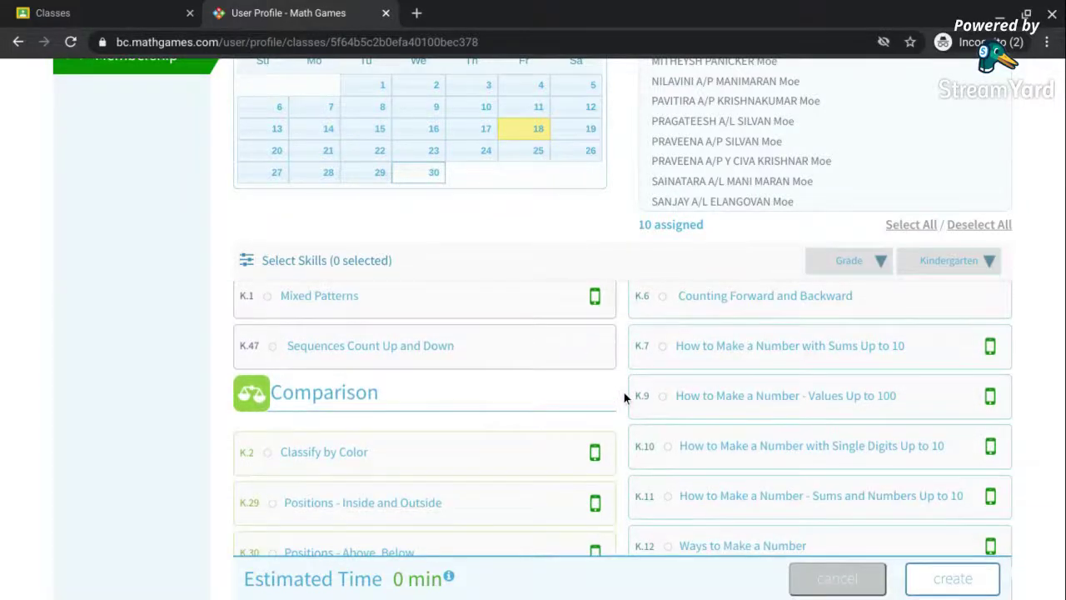
scroll(623, 392, "down", 3)
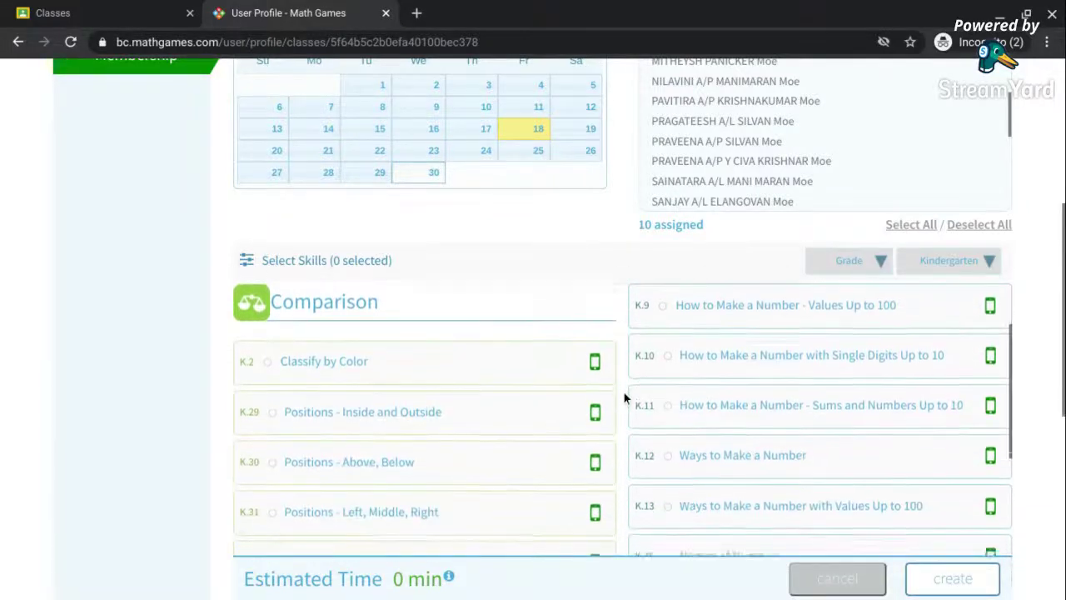
scroll(624, 397, "down", 2)
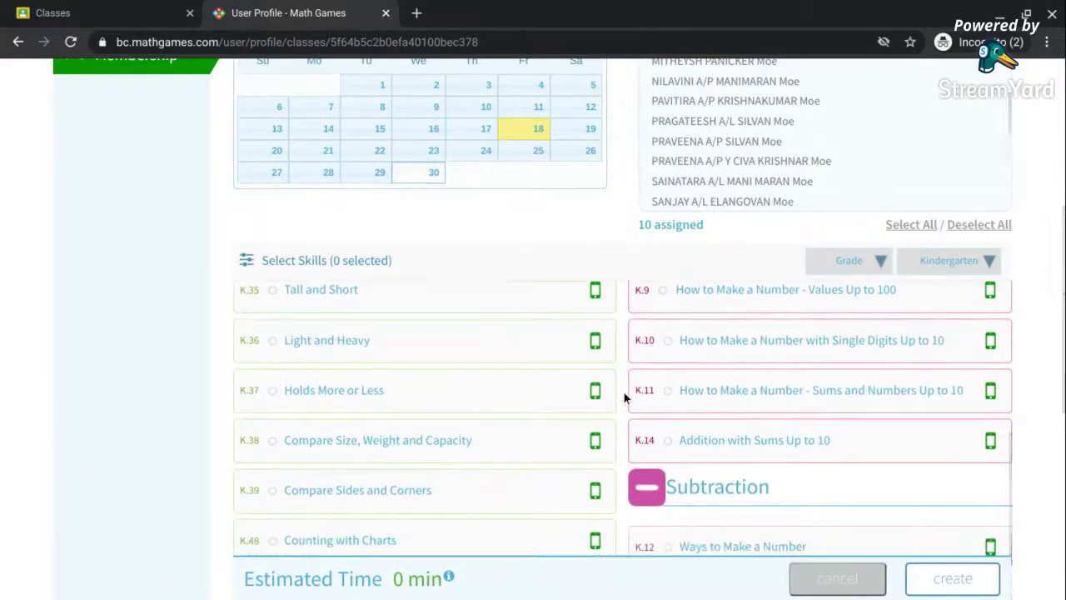
scroll(623, 390, "up", 1)
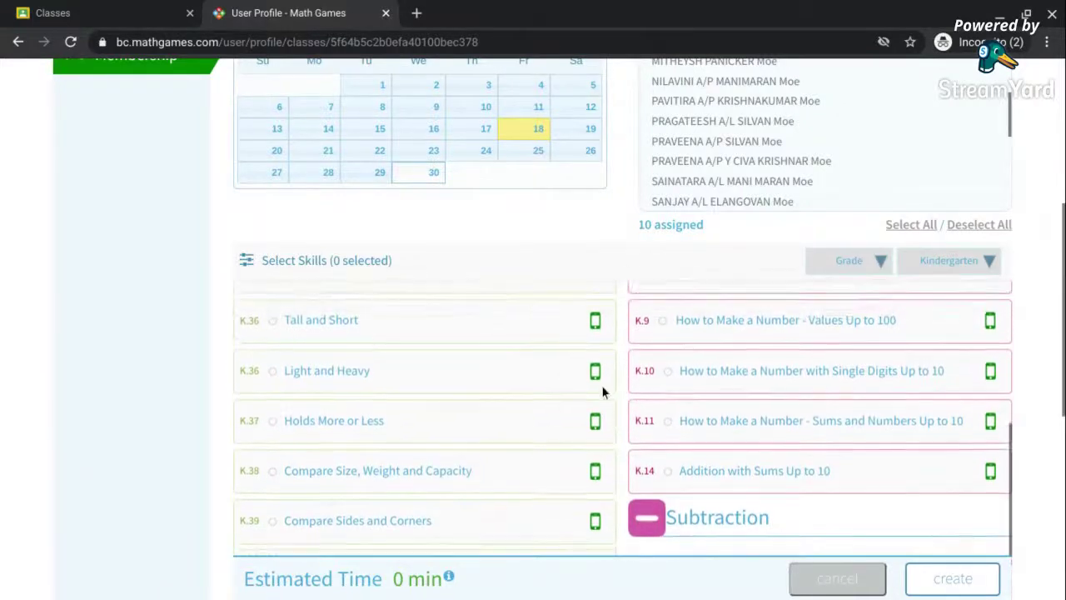
left_click(333, 375)
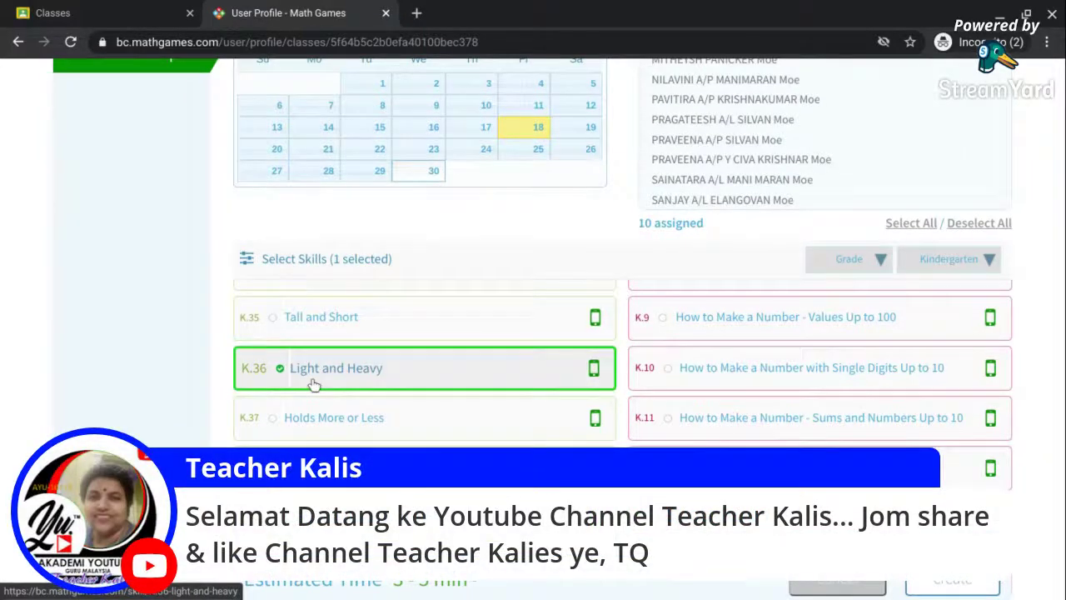
- Review the assignment's name, due date, students and chosen skill, and create the assignment
scroll(633, 288, "up", 3)
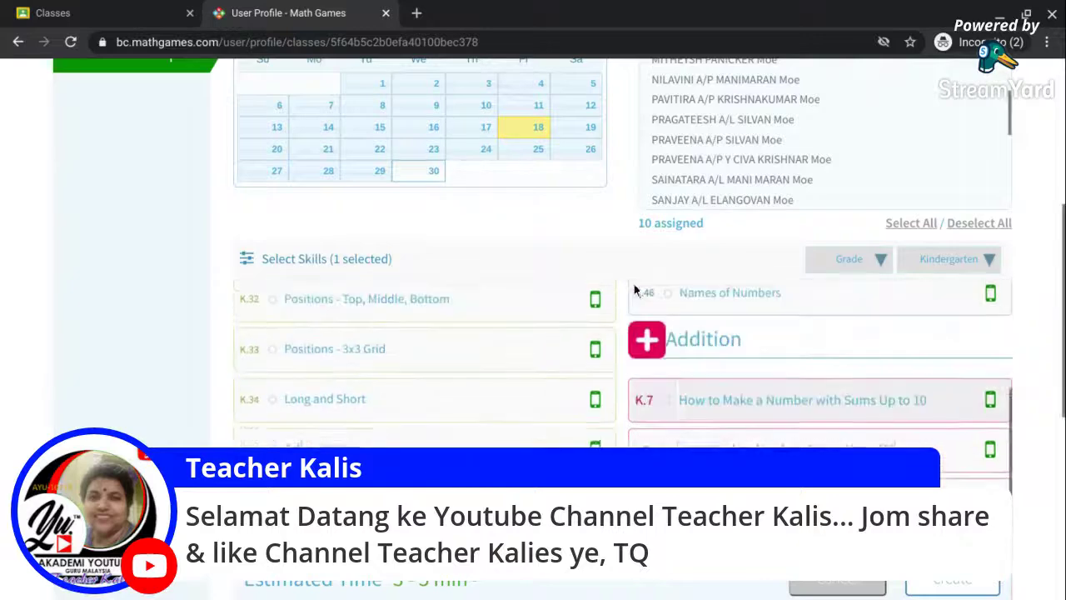
scroll(634, 287, "up", 3)
scroll(875, 190, "up", 5)
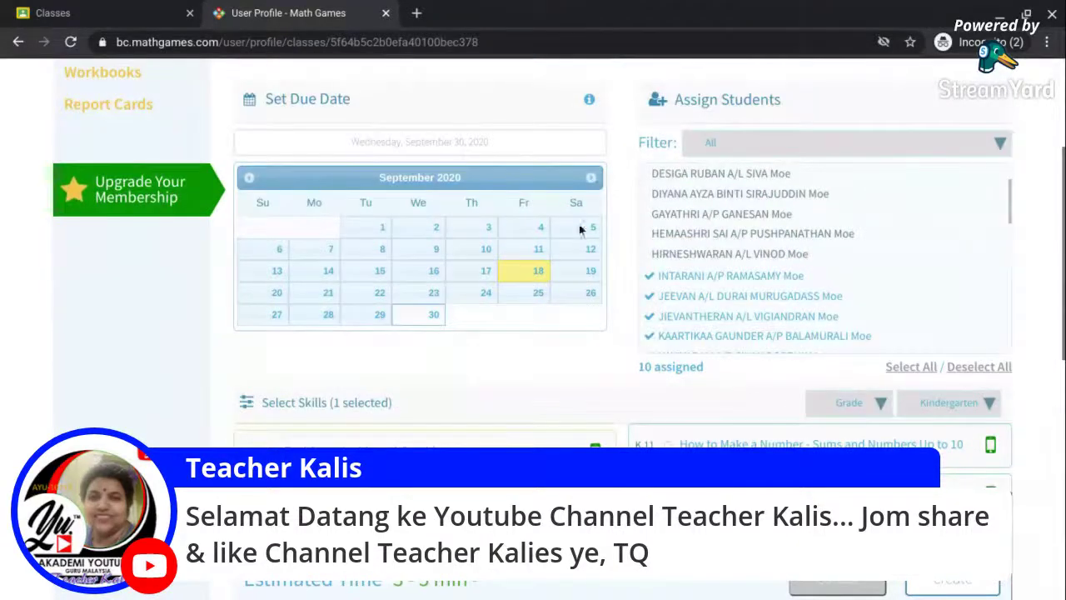
scroll(384, 193, "up", 3)
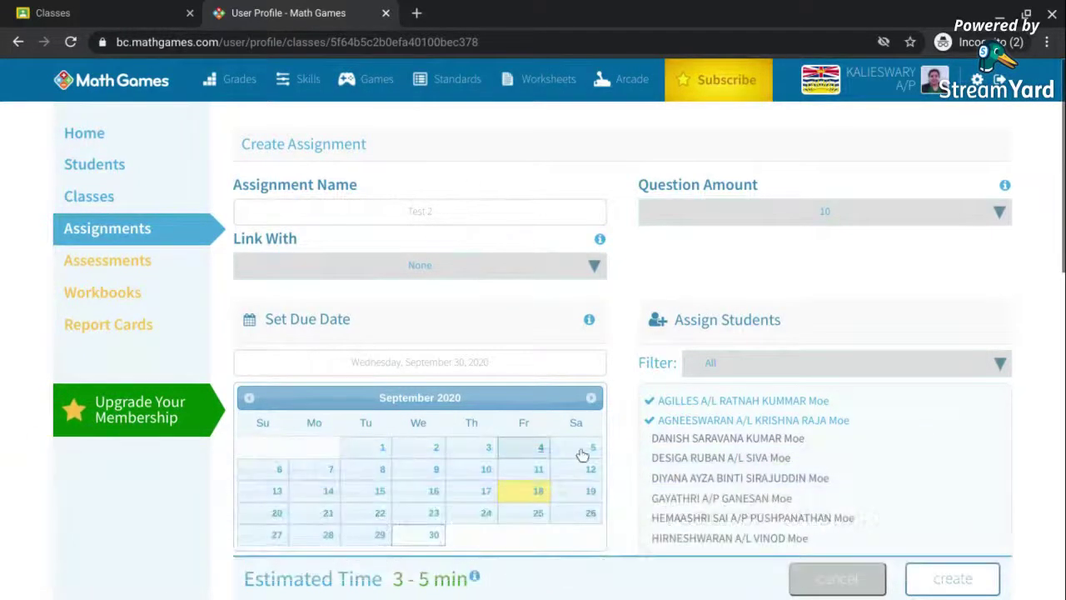
scroll(369, 339, "down", 3)
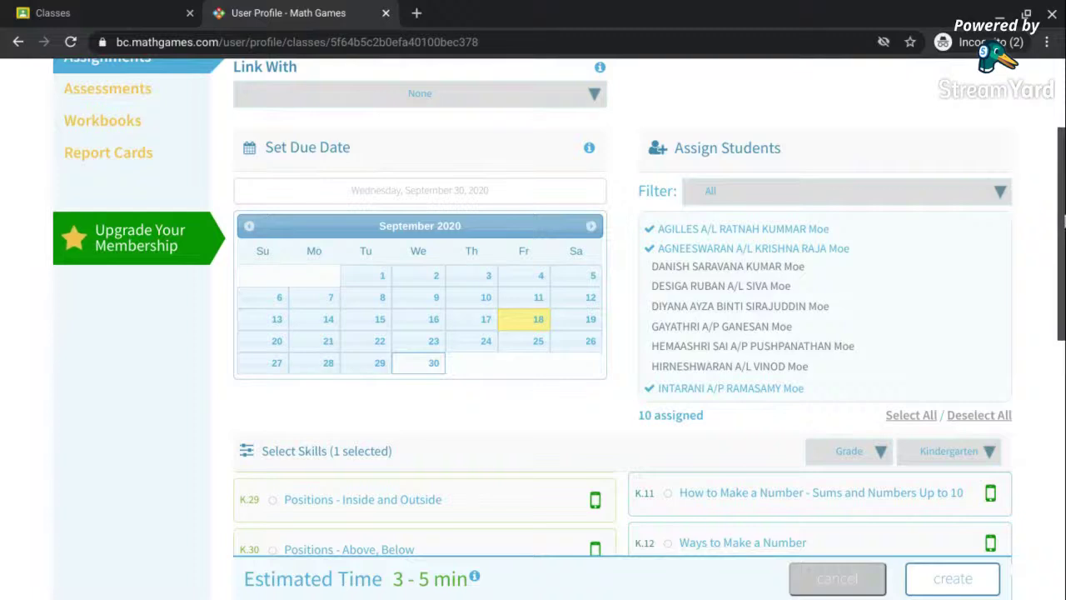
scroll(406, 350, "down", 6)
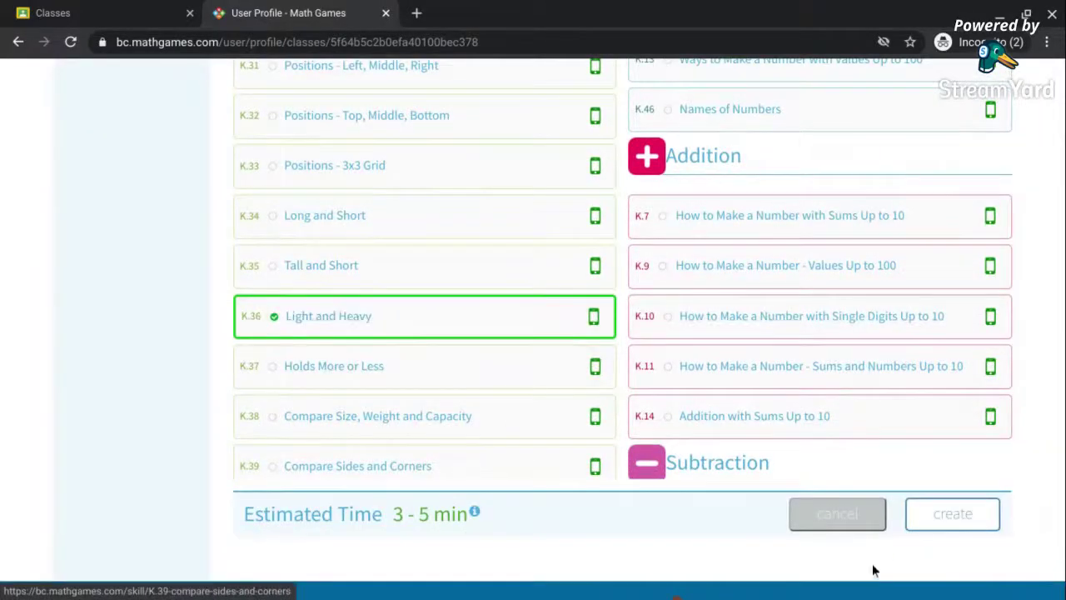
left_click(966, 515)
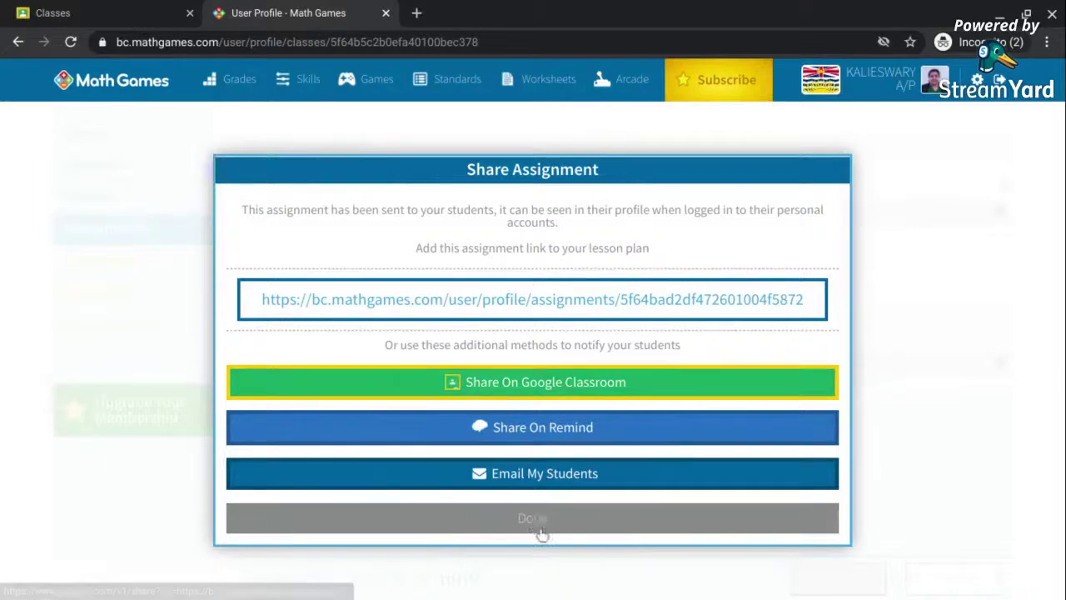
- Share the assignment on Google Classroom to the 1 Kannithtamil class, with Create assignment as the action
left_click(573, 388)
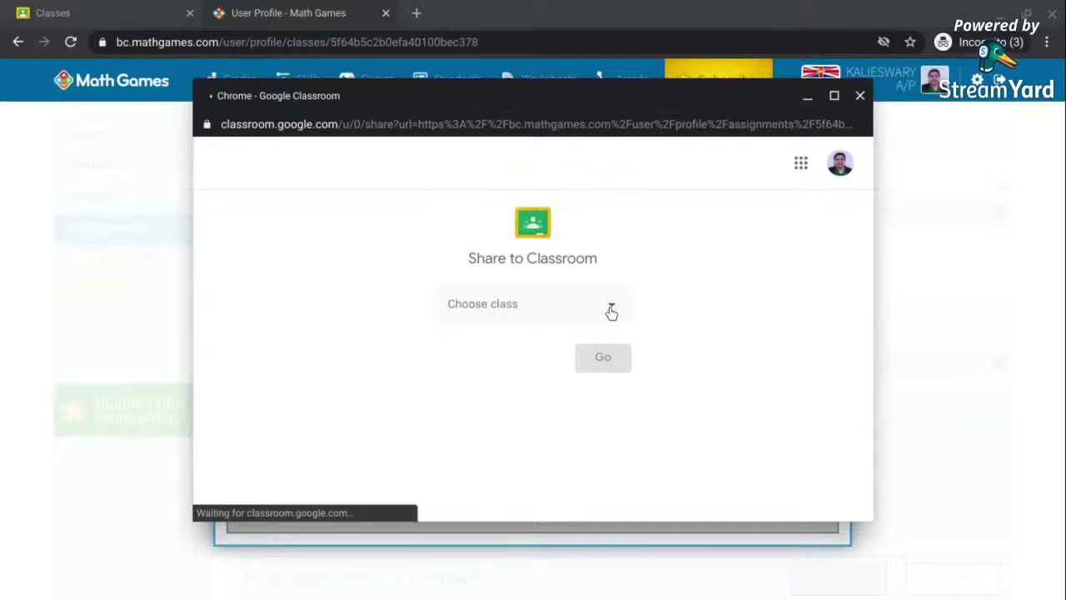
left_click(612, 308)
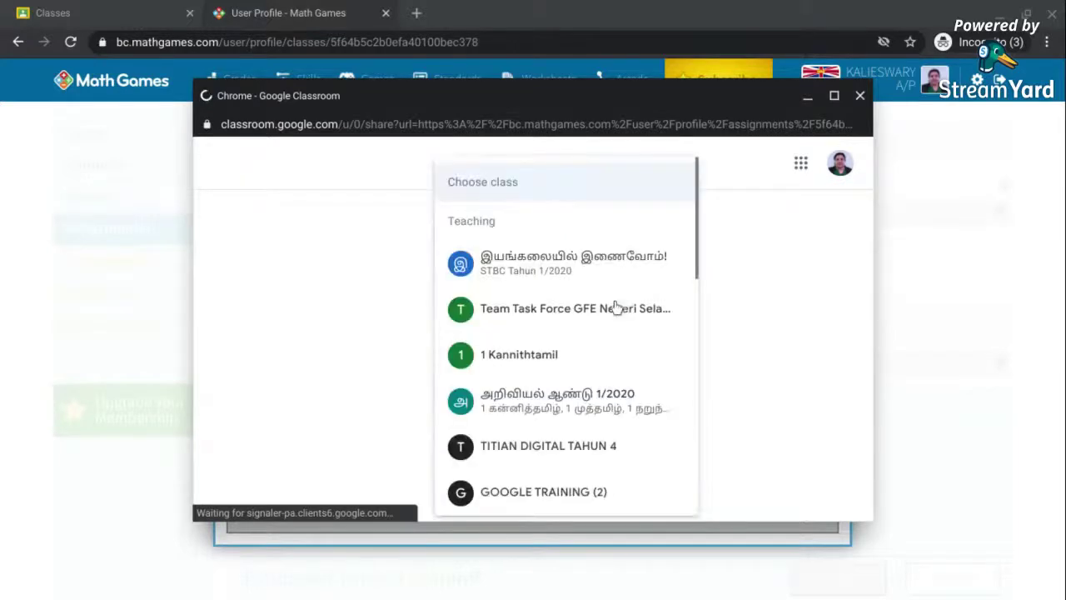
left_click(527, 356)
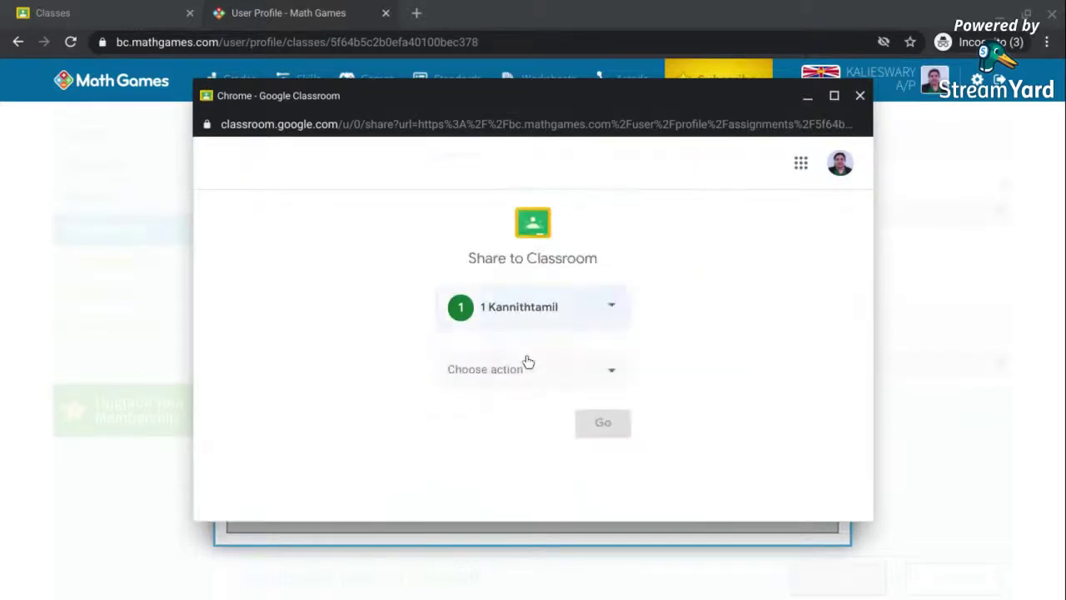
left_click(610, 376)
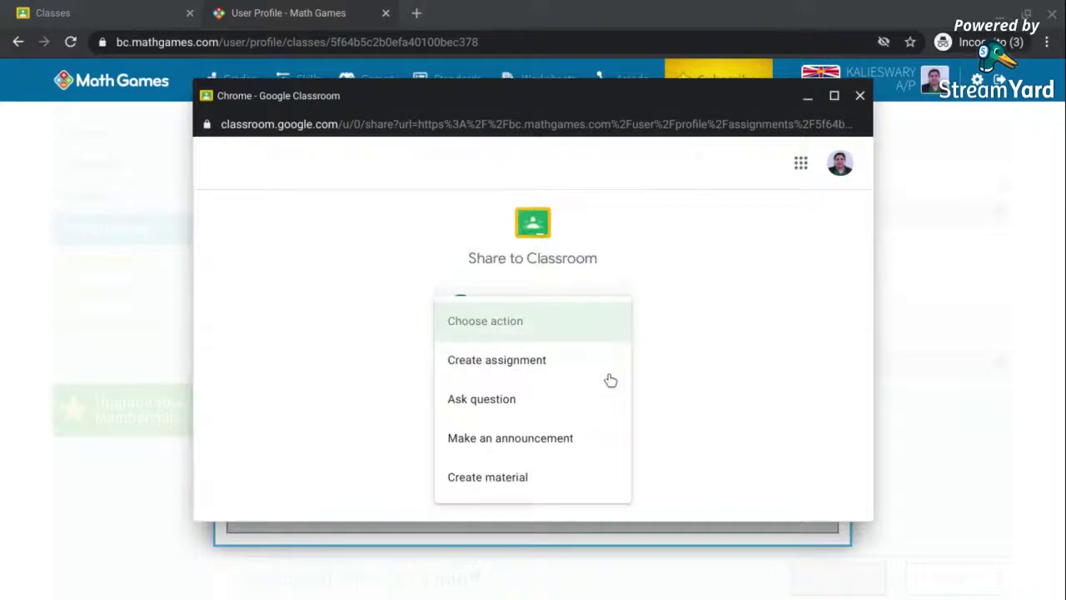
left_click(524, 366)
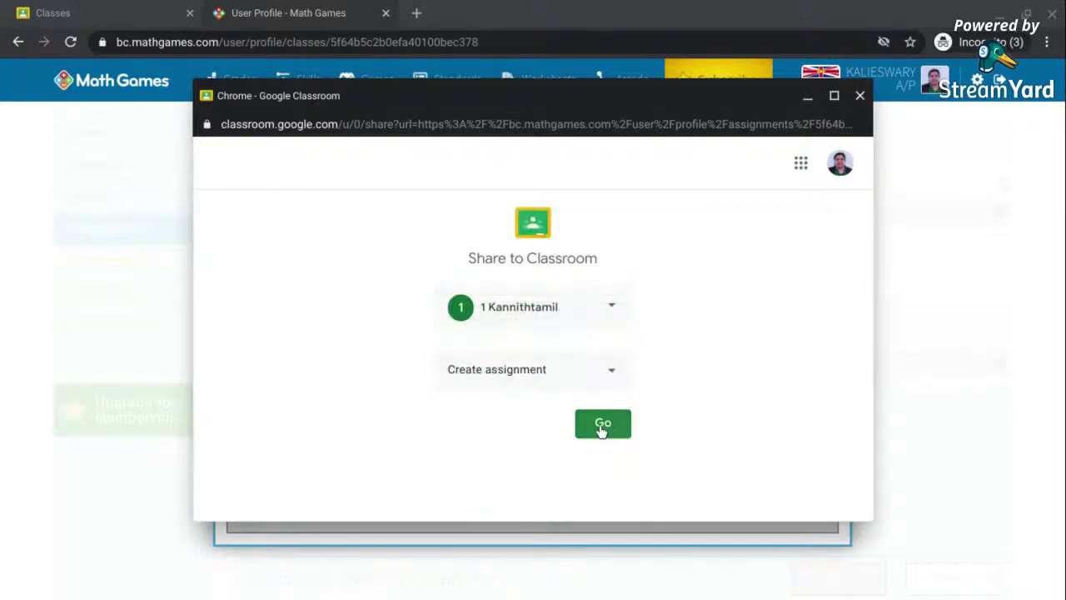
left_click(602, 427)
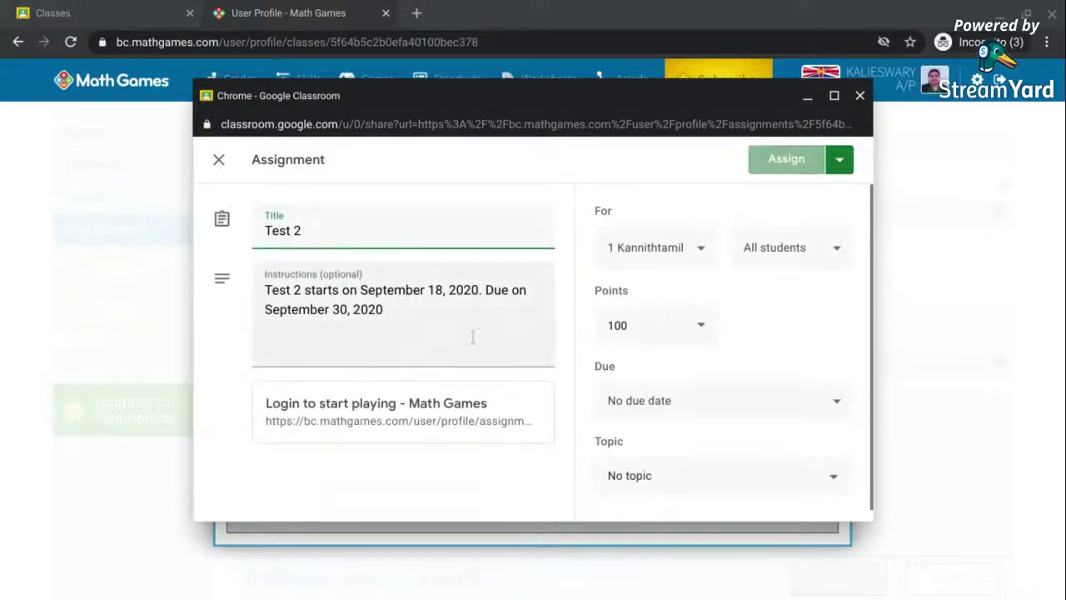
- Set the due date of the Test 2 Classroom assignment to Sep 30, 2020
scroll(383, 417, "down", 1)
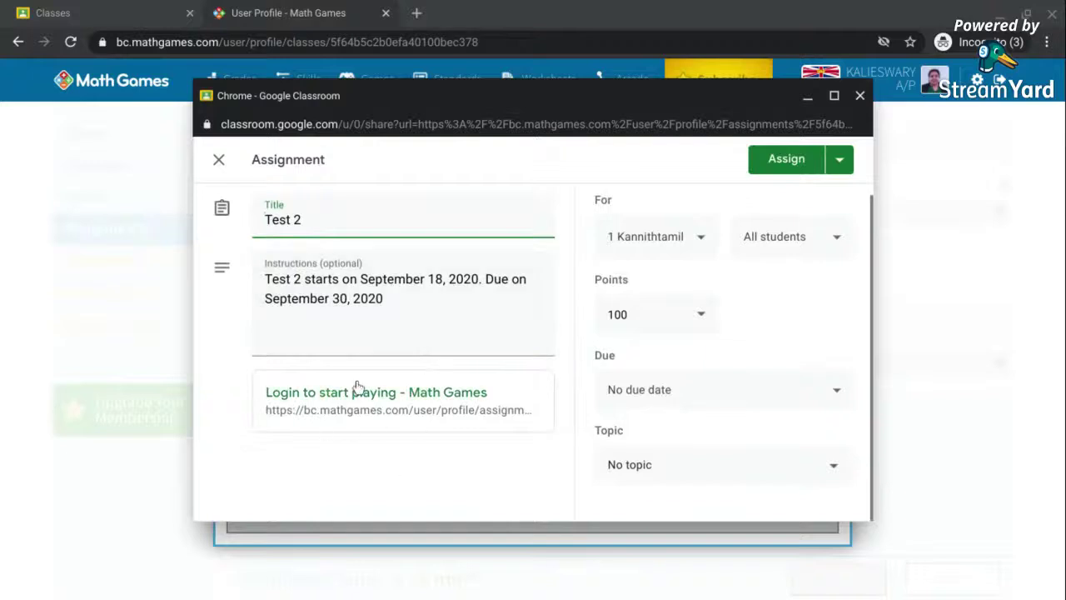
left_click(679, 391)
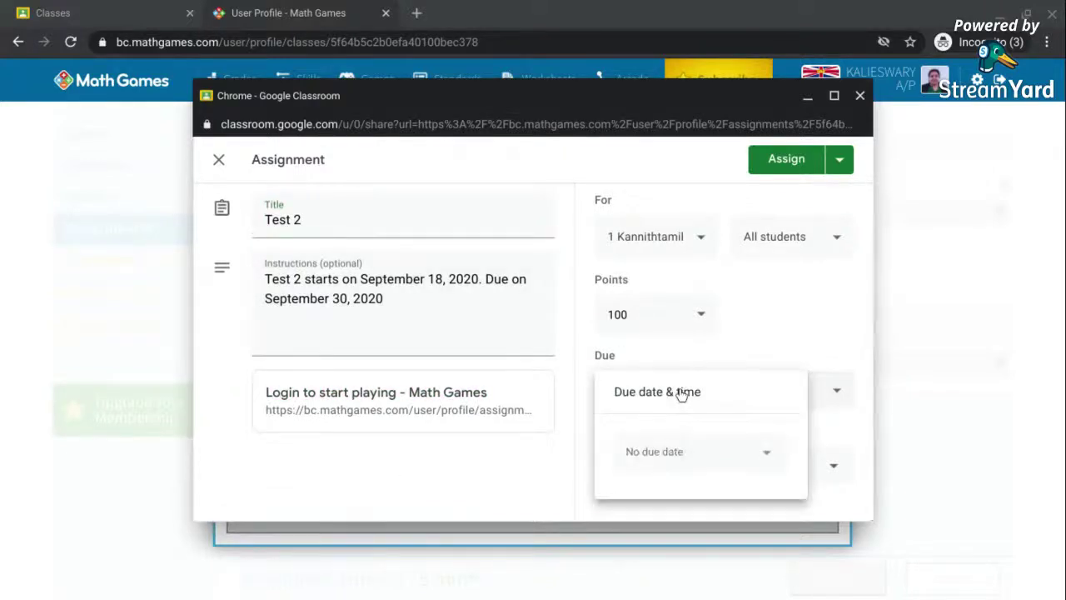
left_click(679, 454)
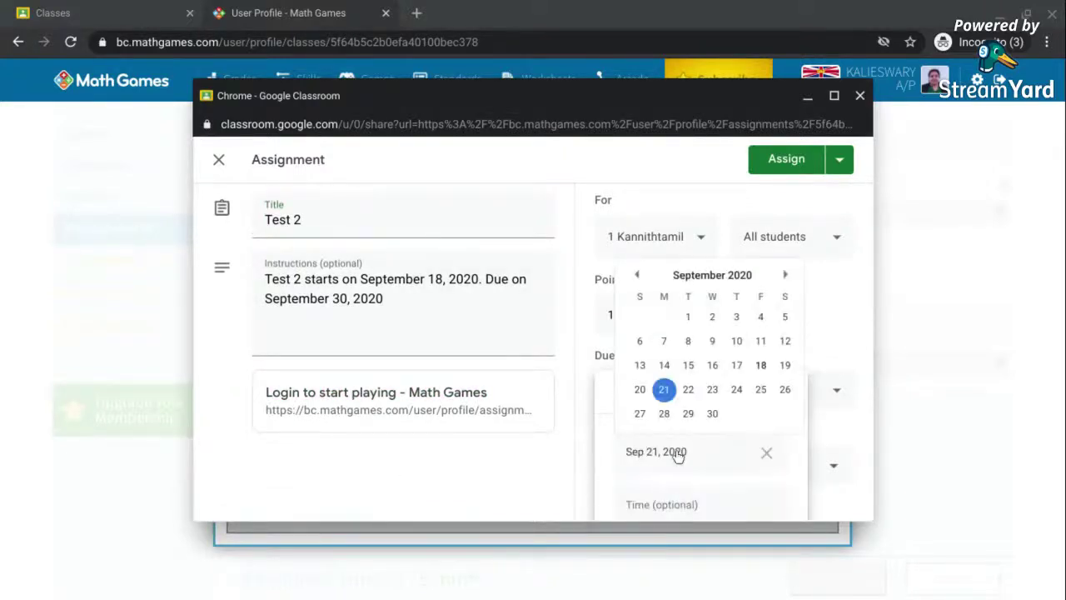
left_click(712, 414)
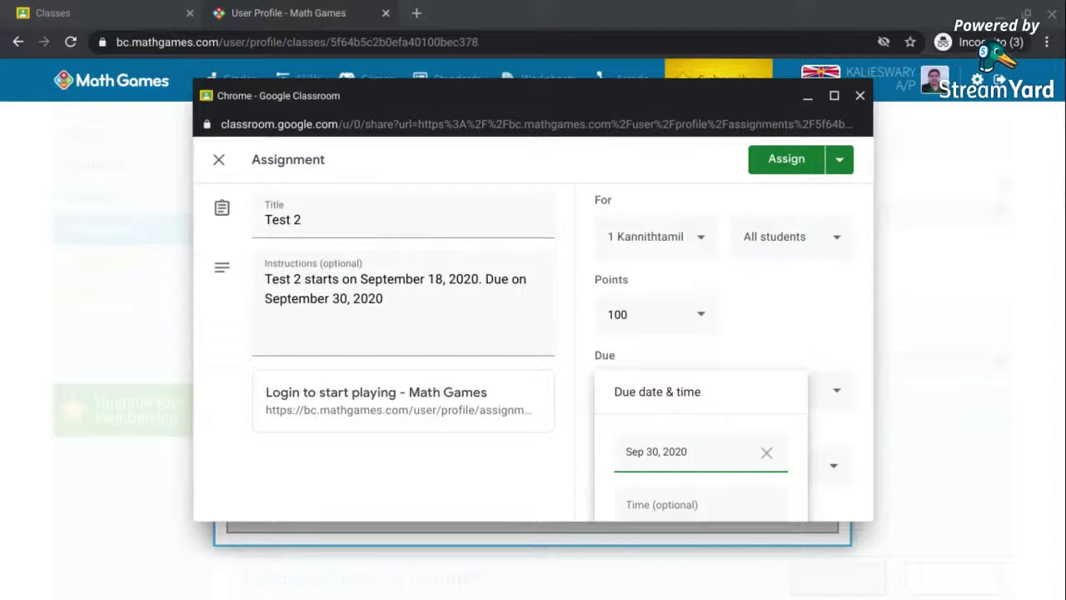
- File the Test 2 Classroom assignment under the MATEMATIK topic
left_click(831, 428)
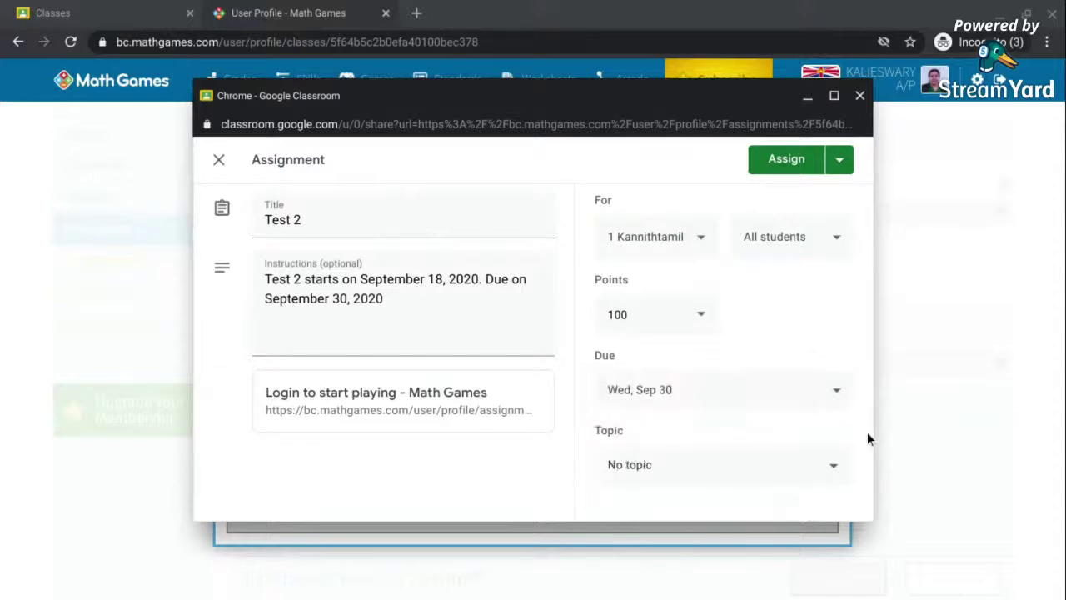
left_click(834, 468)
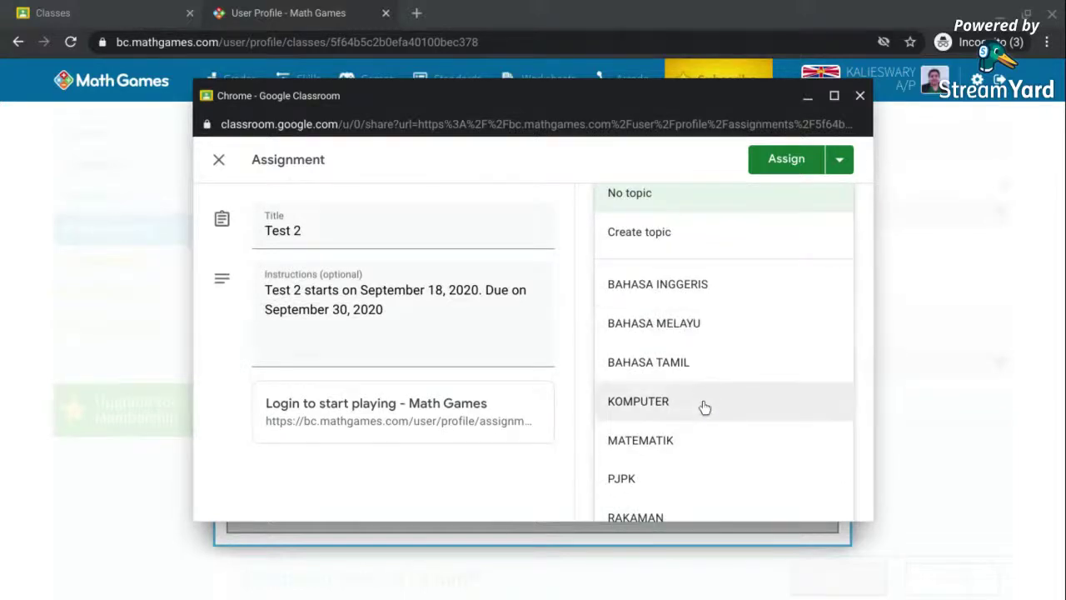
scroll(704, 405, "down", 2)
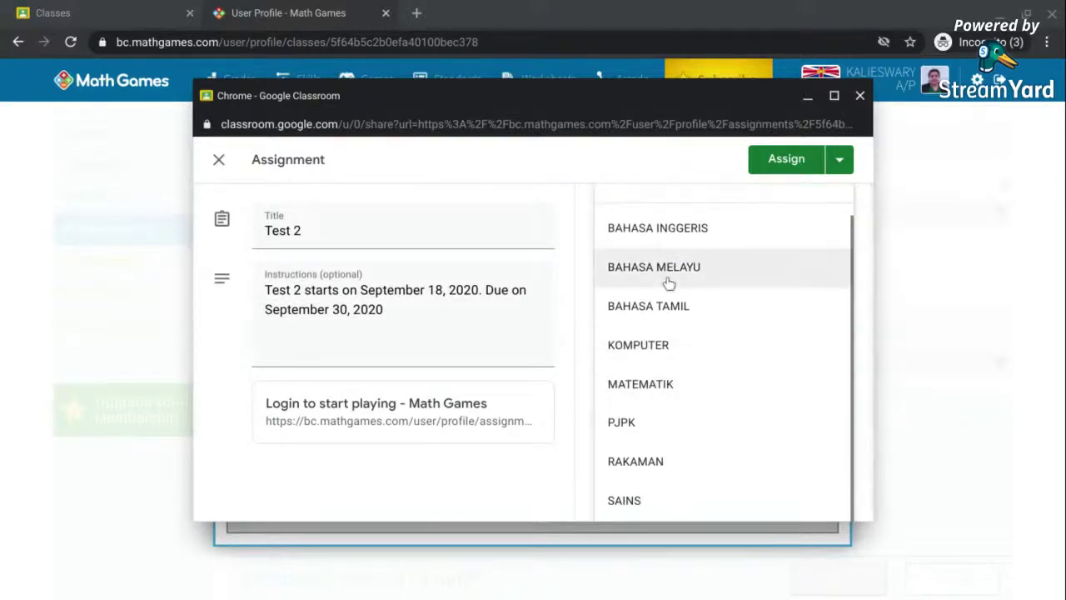
left_click(677, 385)
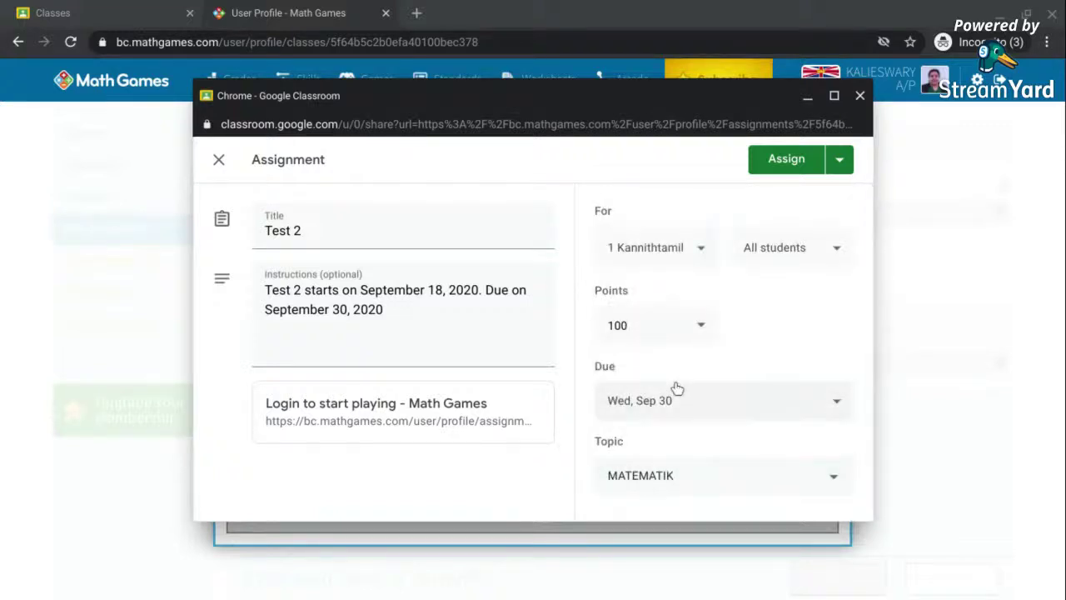
- Check the list of recipients and post the Test 2 assignment to all students
left_click(808, 258)
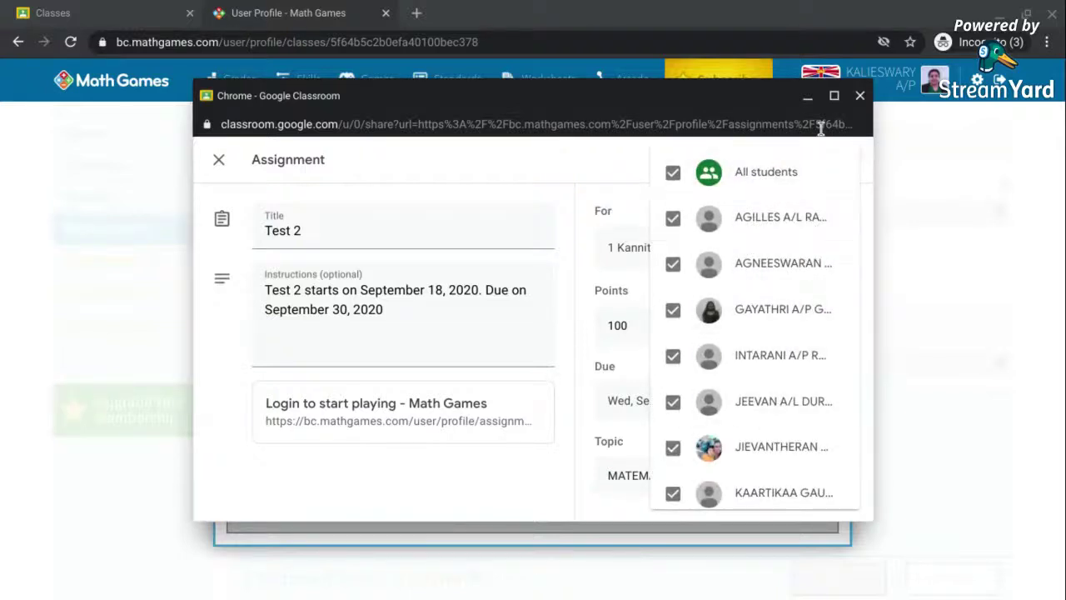
left_click(619, 159)
left_click(788, 161)
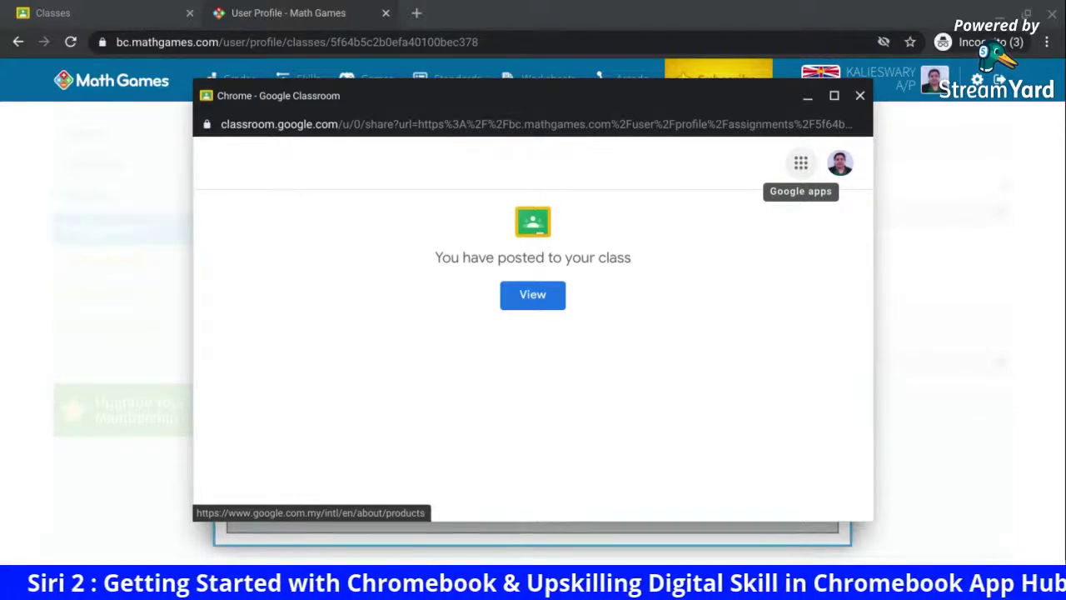
- View the posted Test 2 assignment in the 1 Kannithtamil class and look through its student work
left_click(542, 300)
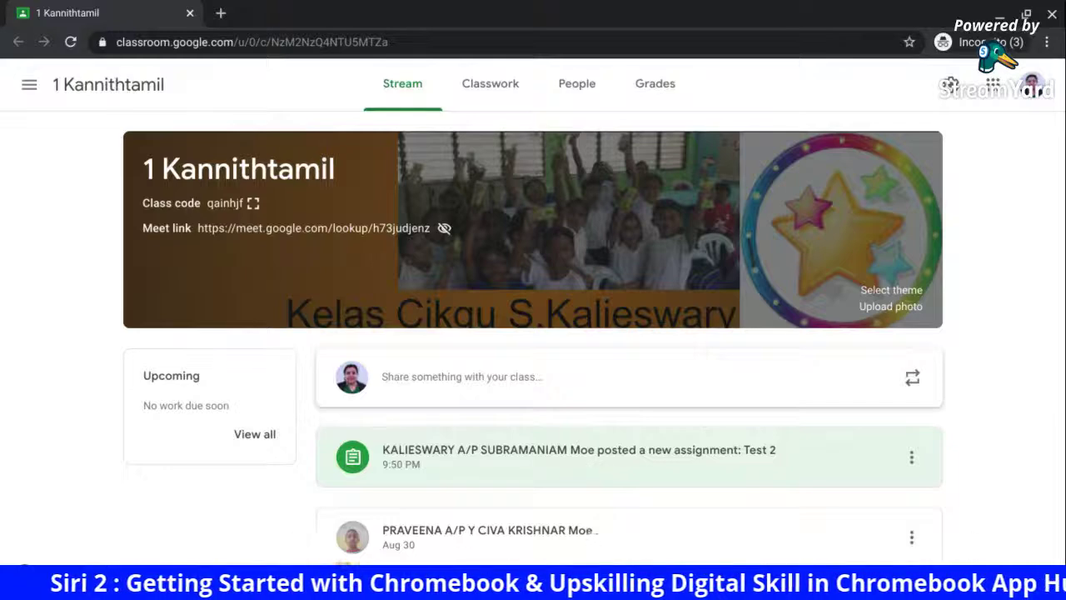
left_click(595, 467)
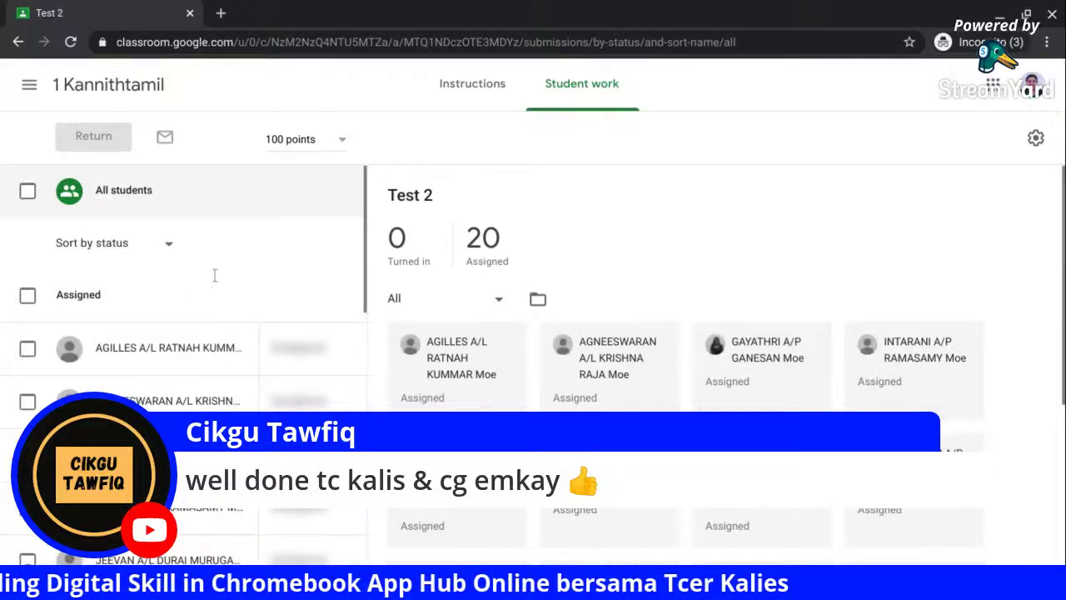
scroll(226, 278, "down", 1)
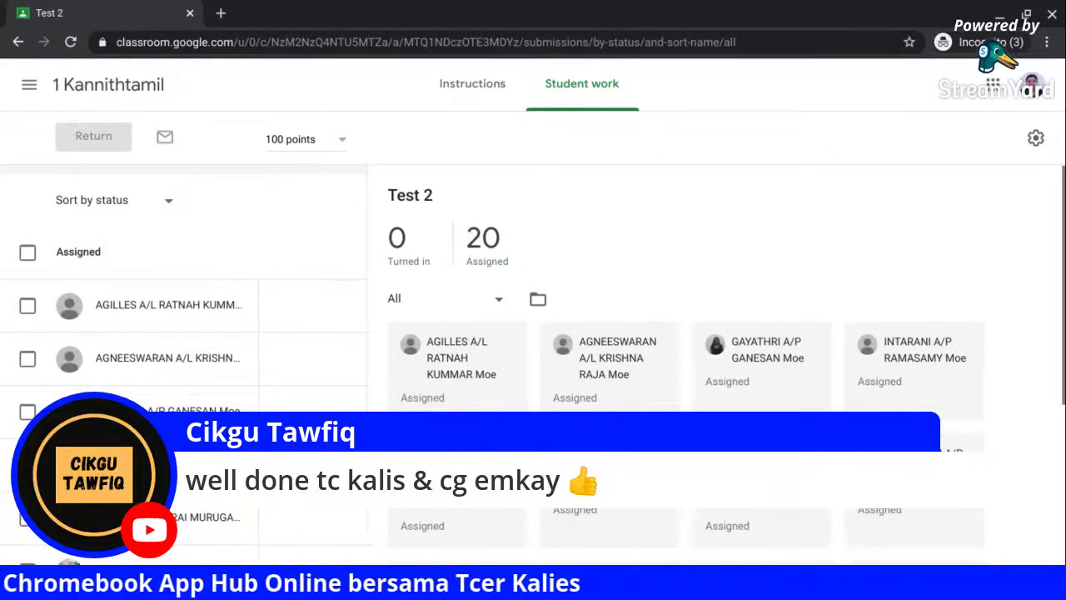
scroll(716, 367, "down", 4)
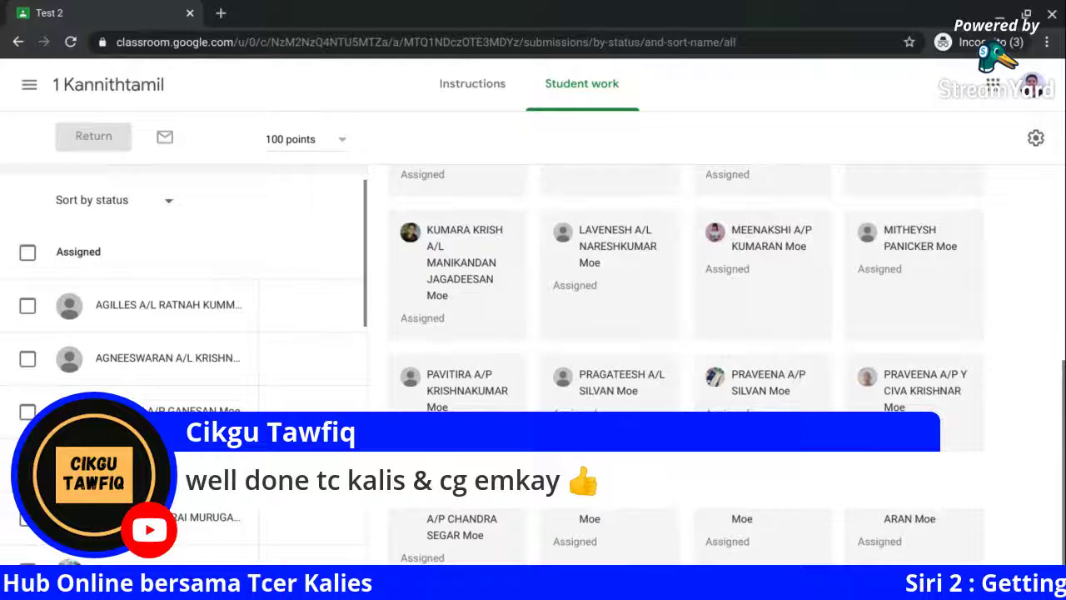
scroll(717, 366, "up", 5)
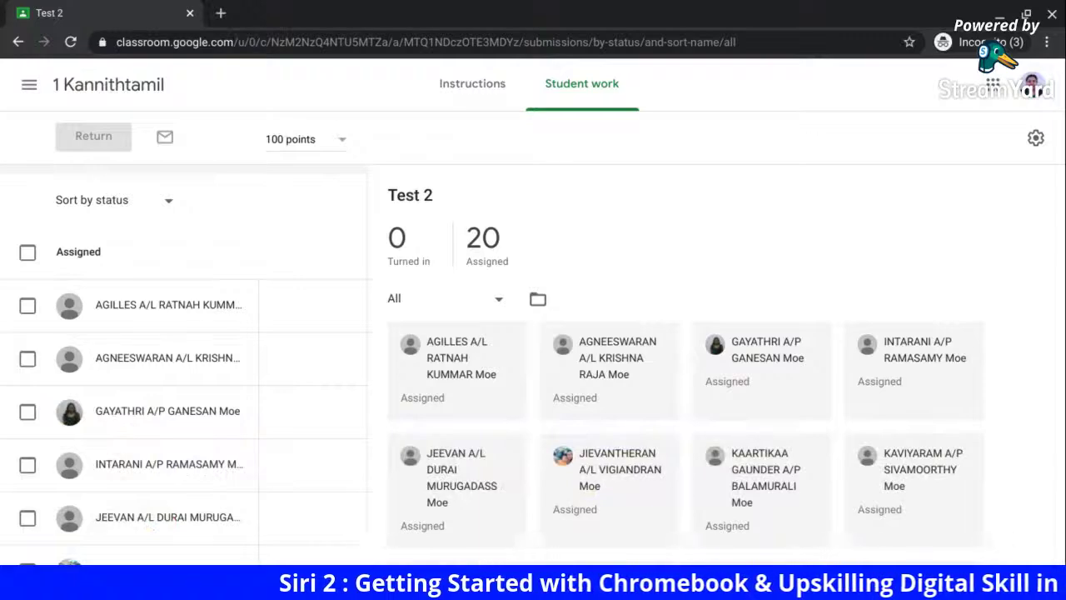
- Switch Classroom to the student's account and close the teacher's Test 2 page
left_click(1032, 87)
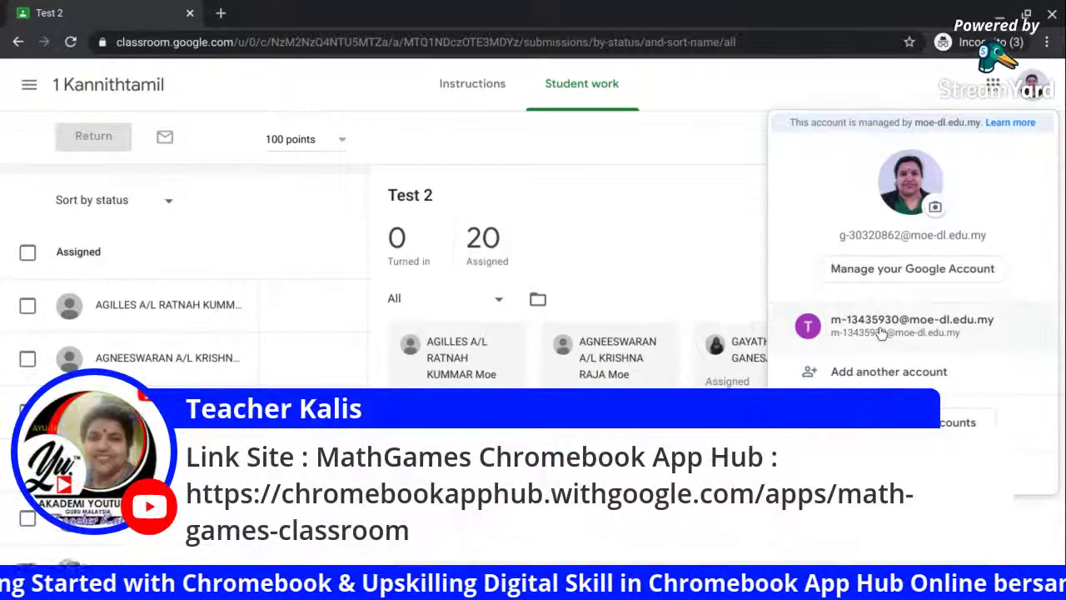
left_click(882, 327)
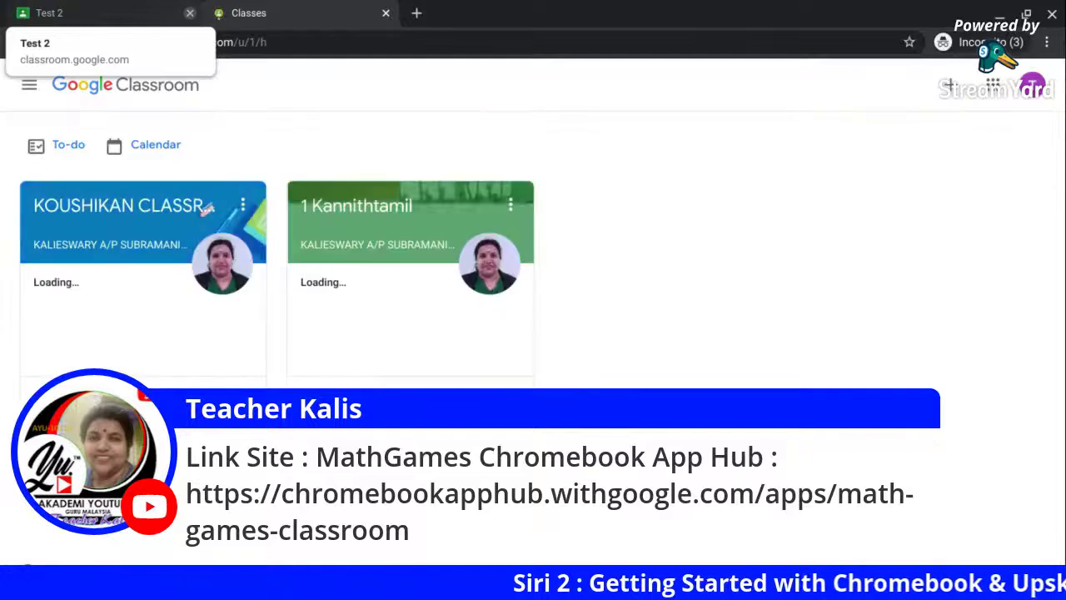
left_click(190, 15)
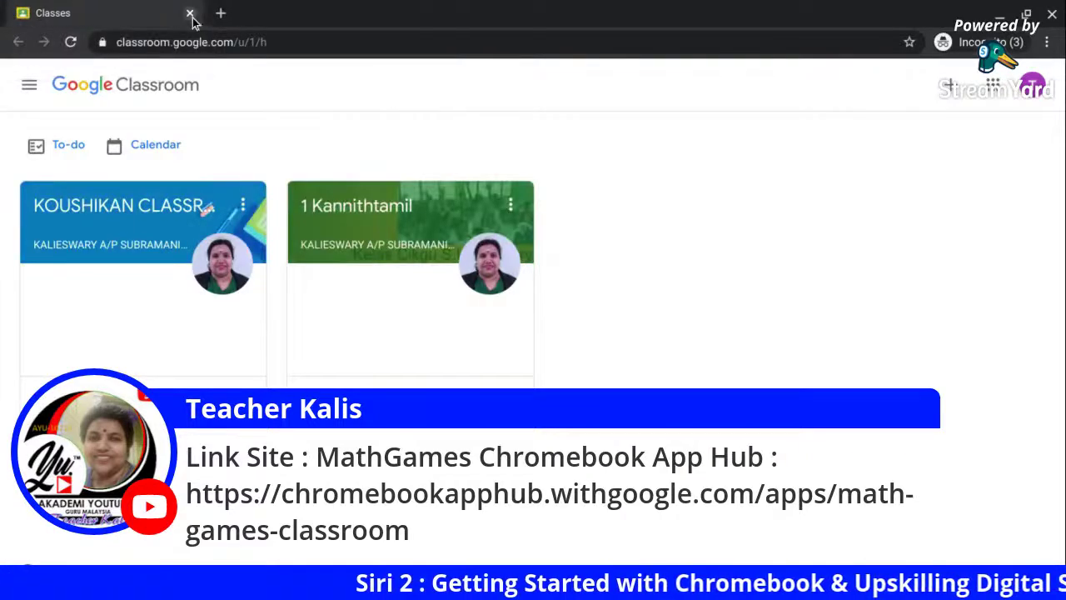
- Open Test 2 from the 1 Kannithtamil stream as the student and dismiss the classwork tips
left_click(360, 220)
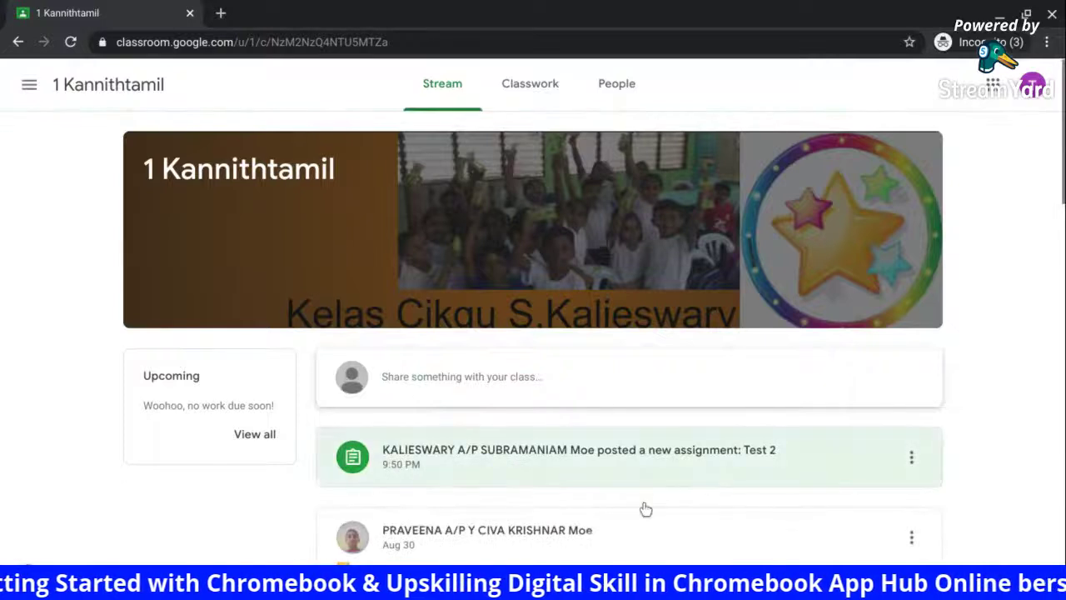
left_click(563, 472)
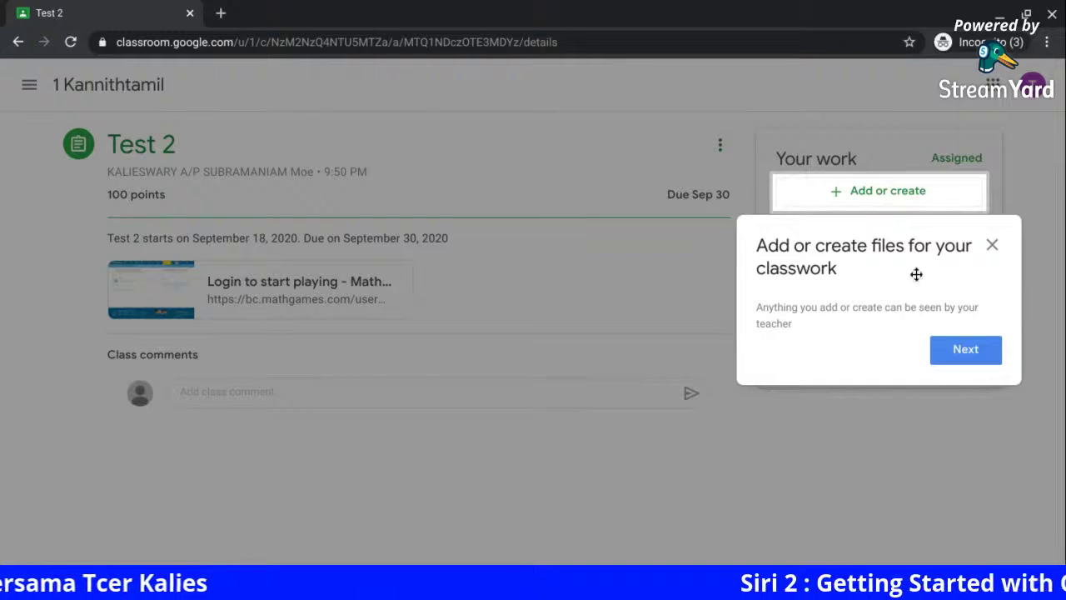
left_click(969, 361)
left_click(969, 392)
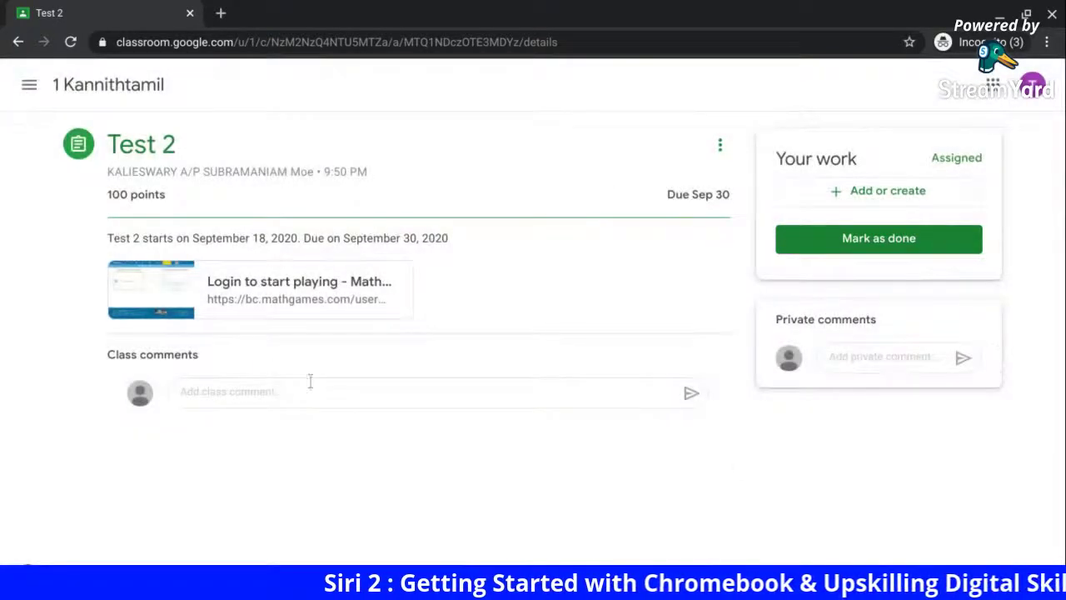
- Open the Math Games link attached to Test 2, check the assignment and profile pages, and close the site
left_click(193, 298)
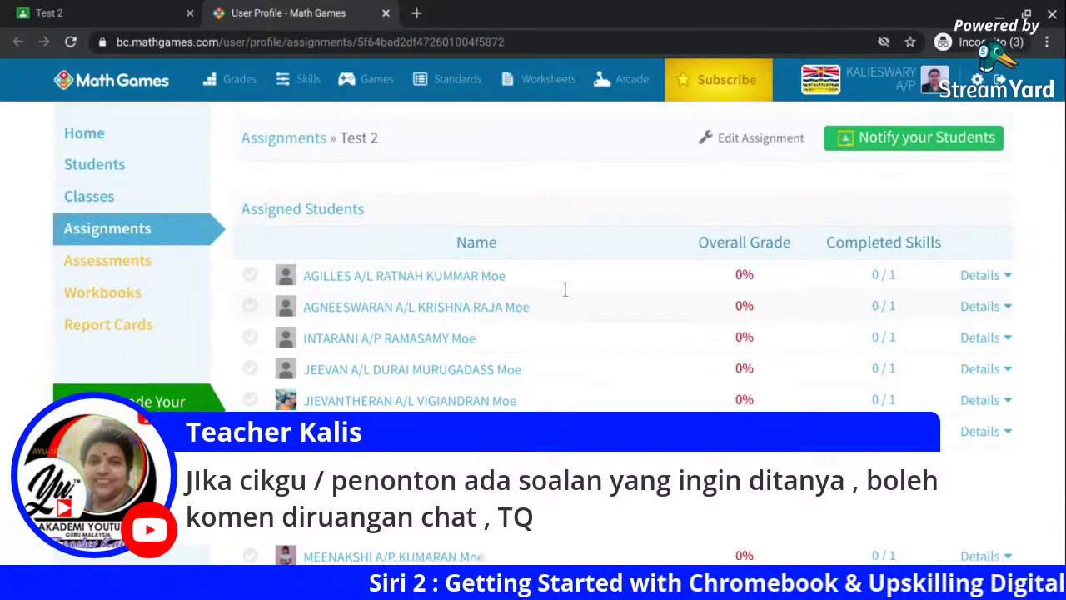
scroll(565, 289, "down", 5)
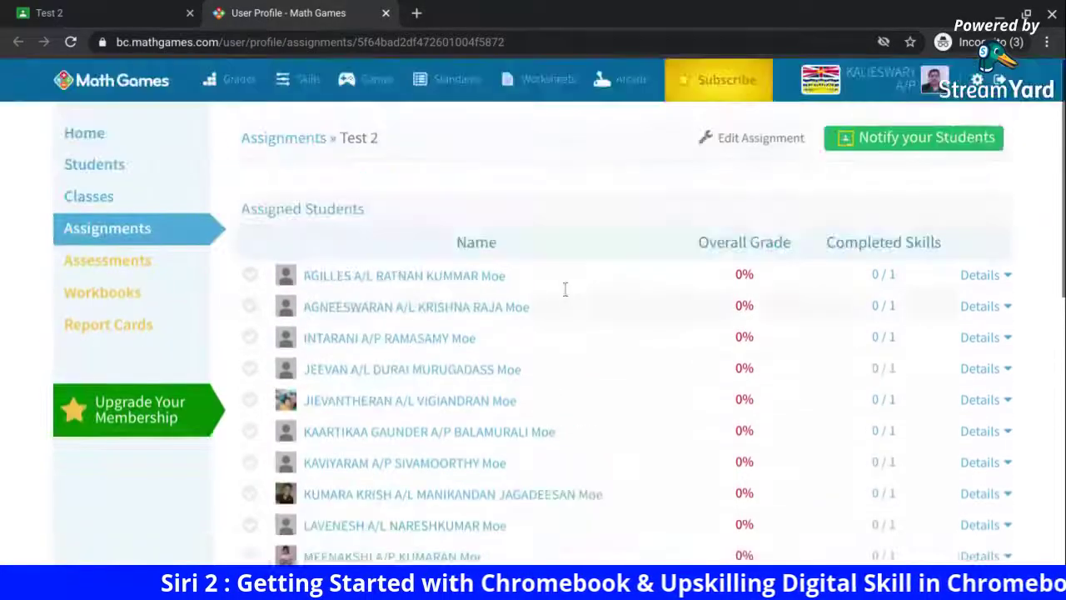
left_click(936, 83)
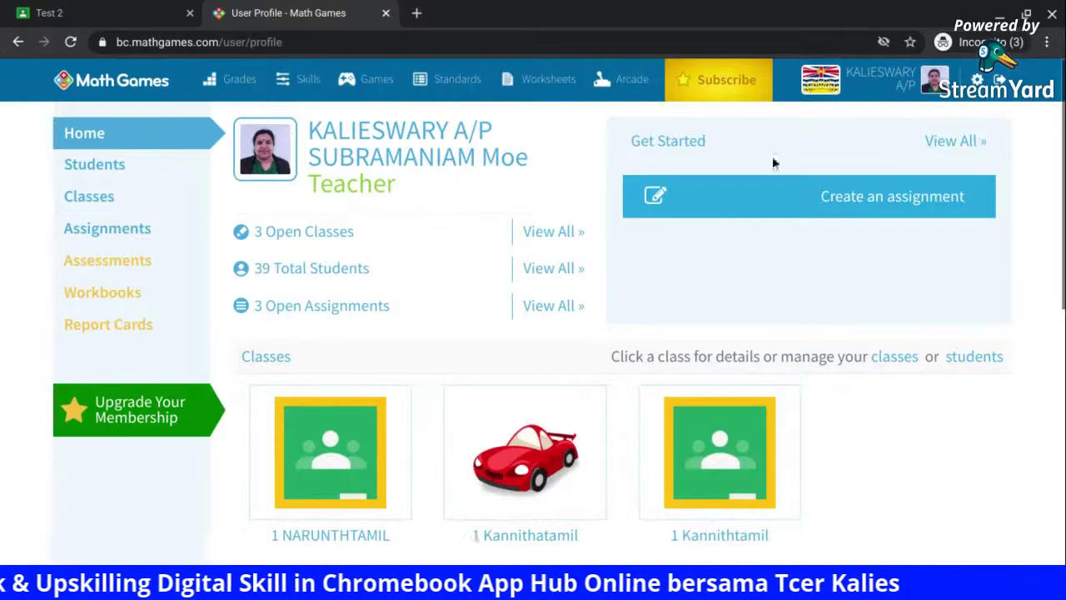
left_click(385, 14)
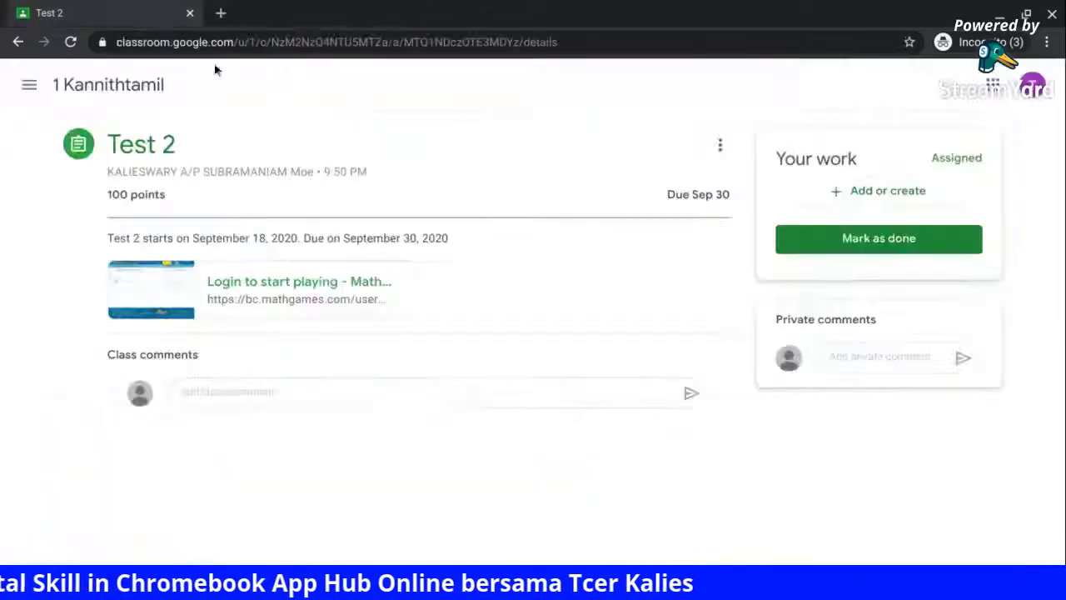
- Find Test 2 under MATEMATIK in the 1 Kannithtamil classwork and view the full assignment
left_click(25, 85)
left_click(111, 312)
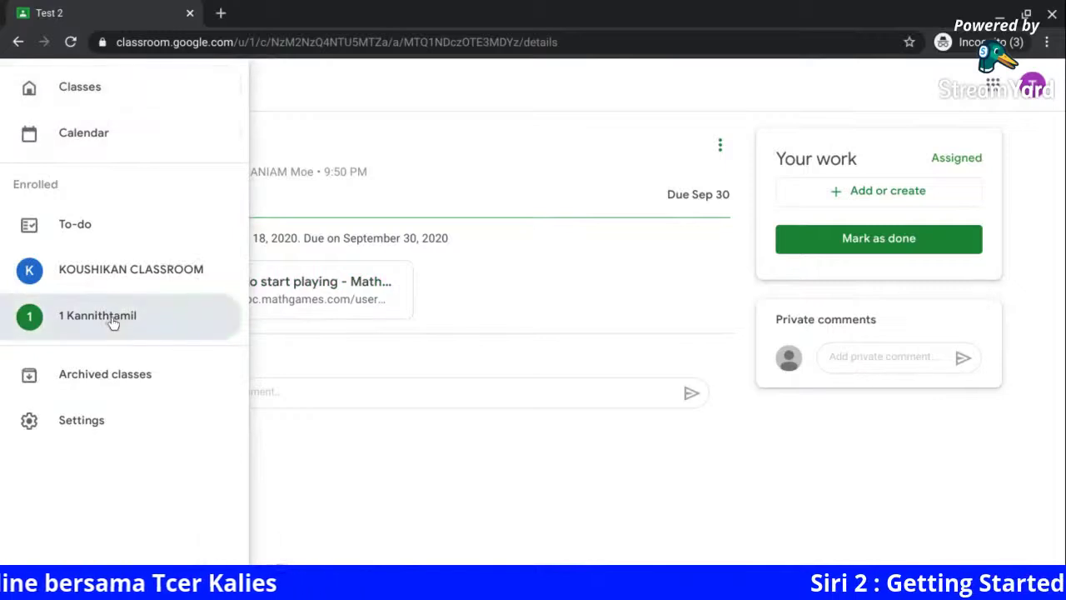
left_click(518, 92)
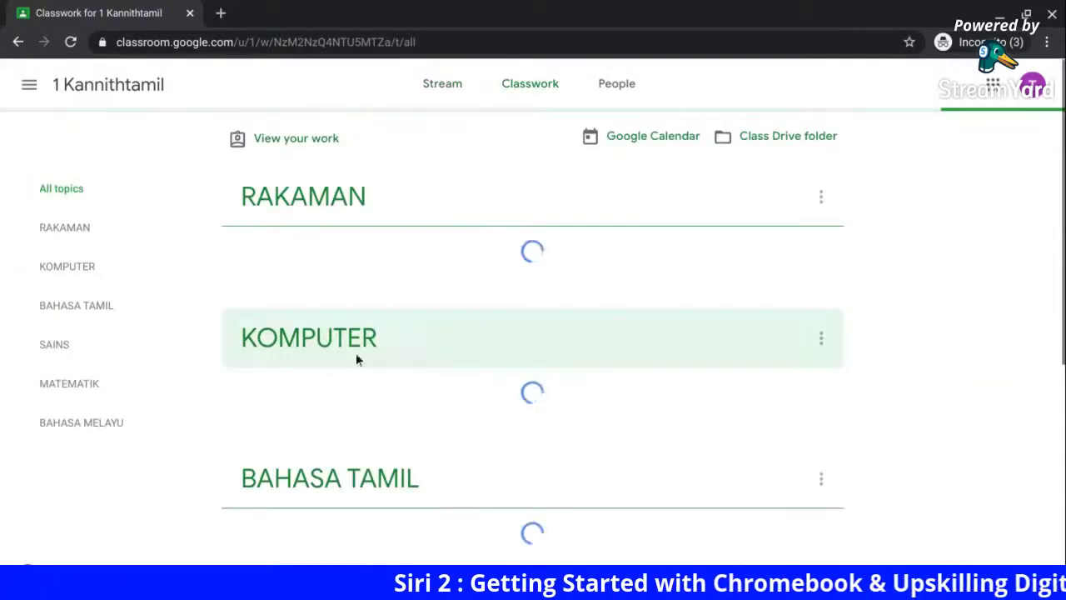
scroll(440, 359, "down", 2)
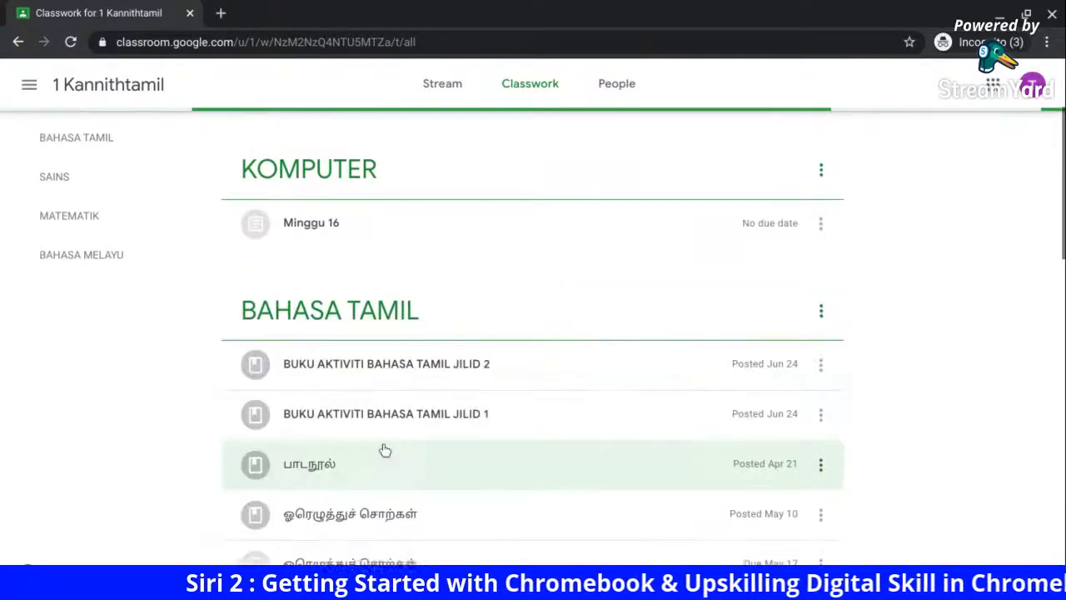
scroll(600, 353, "down", 2)
scroll(452, 255, "down", 3)
scroll(452, 254, "down", 10)
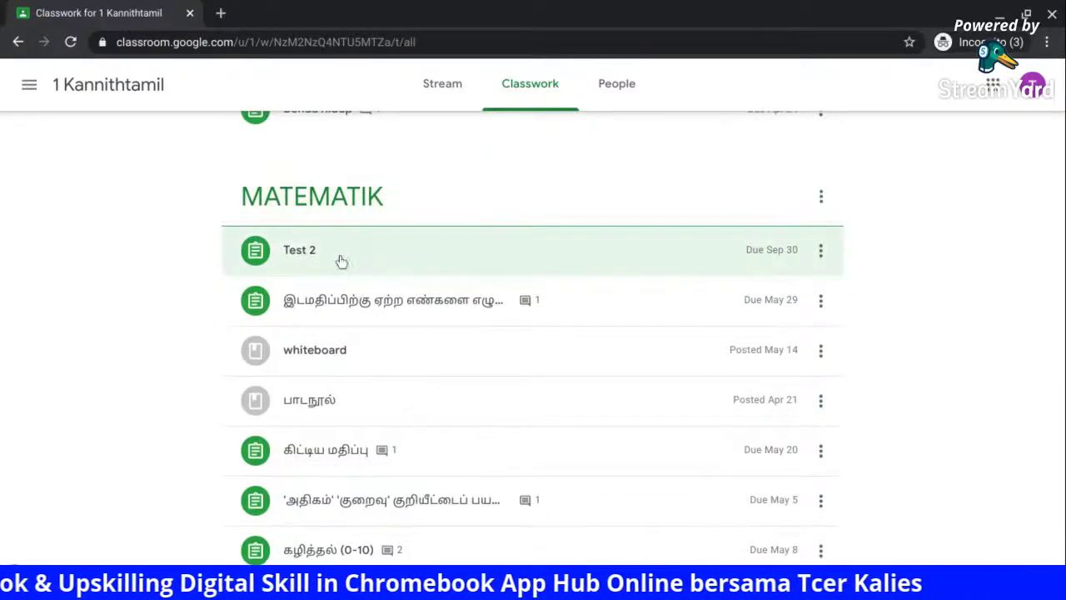
left_click(341, 262)
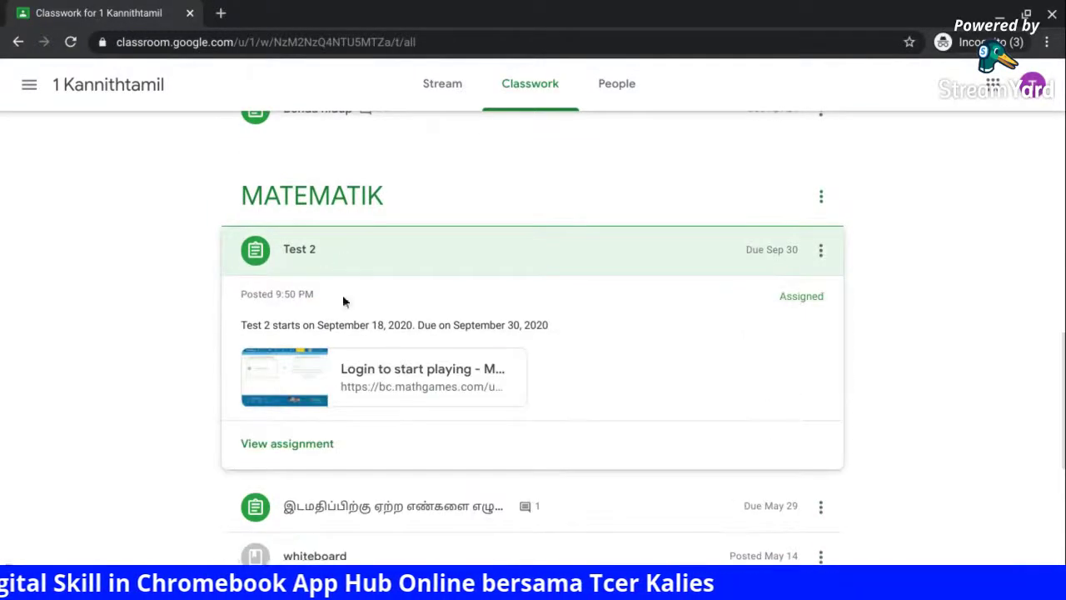
left_click(302, 446)
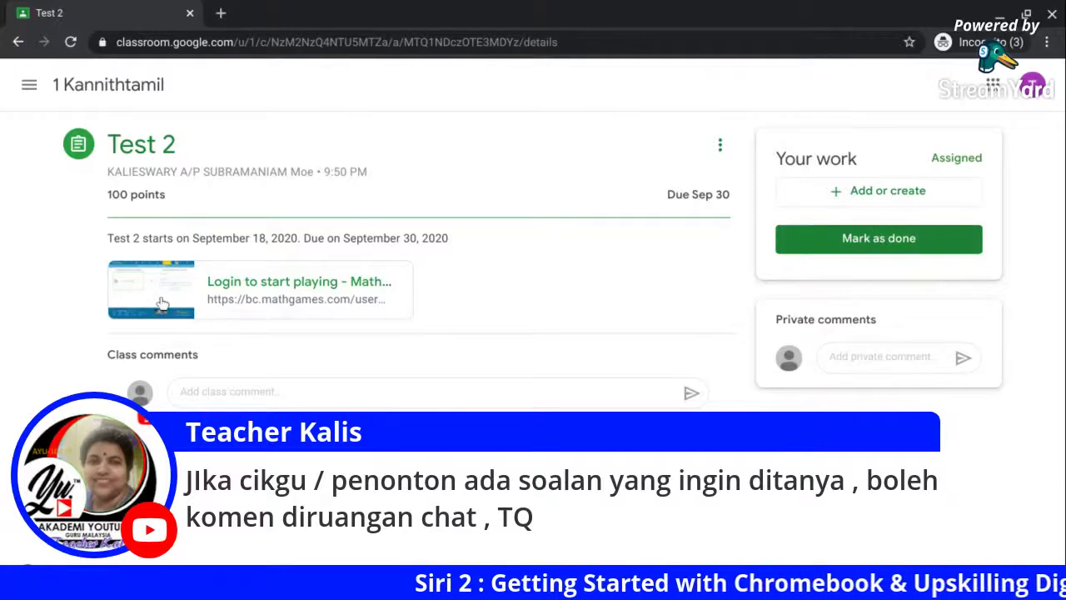
- Reopen the Math Games link from Test 2 and check which account is signed in through its settings and profile
left_click(244, 286)
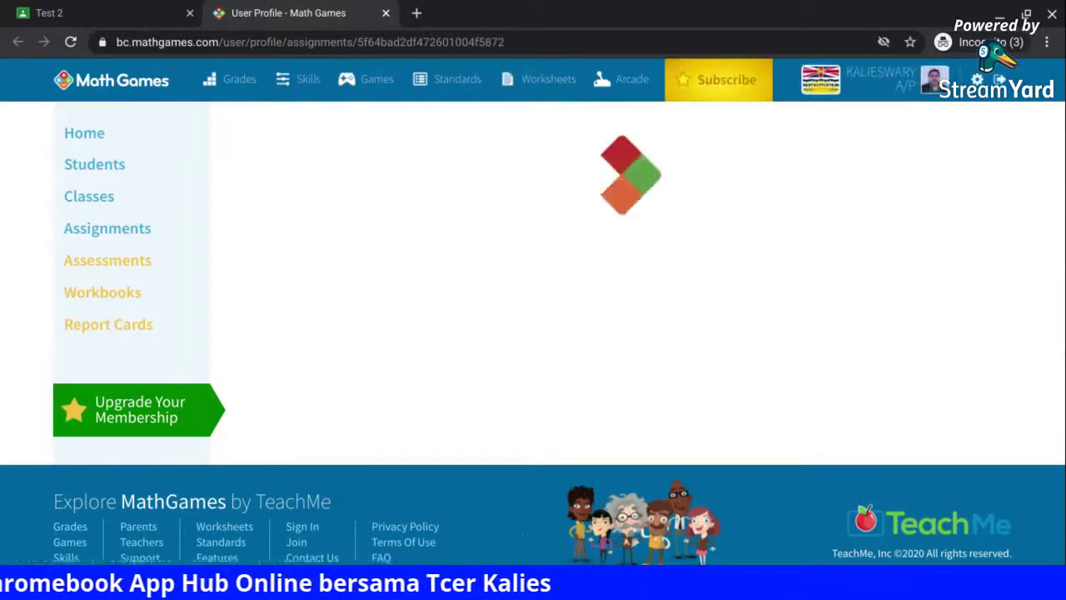
left_click(934, 84)
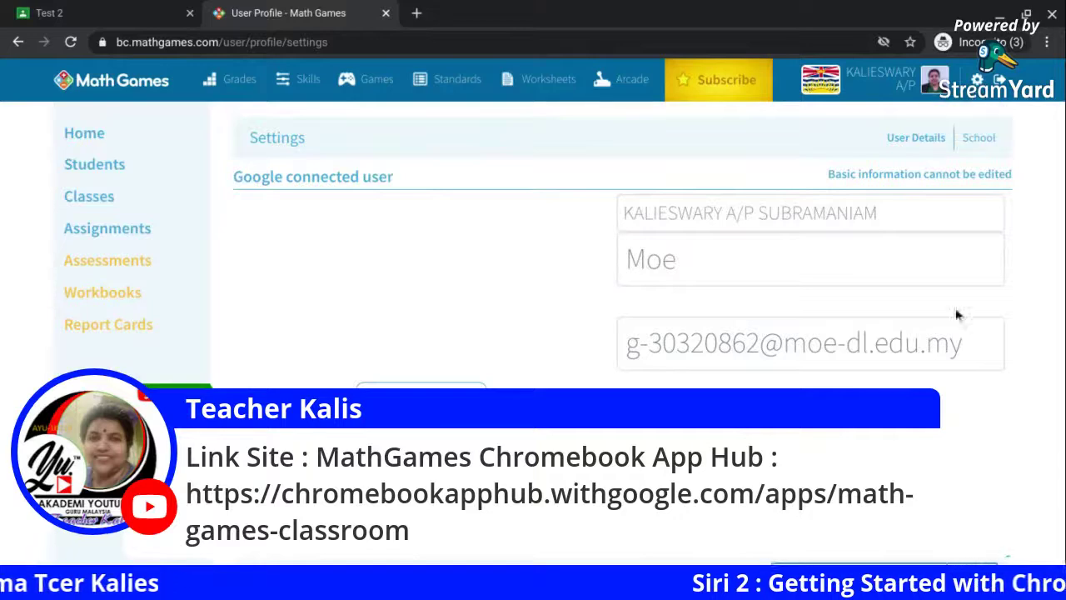
scroll(927, 304, "down", 5)
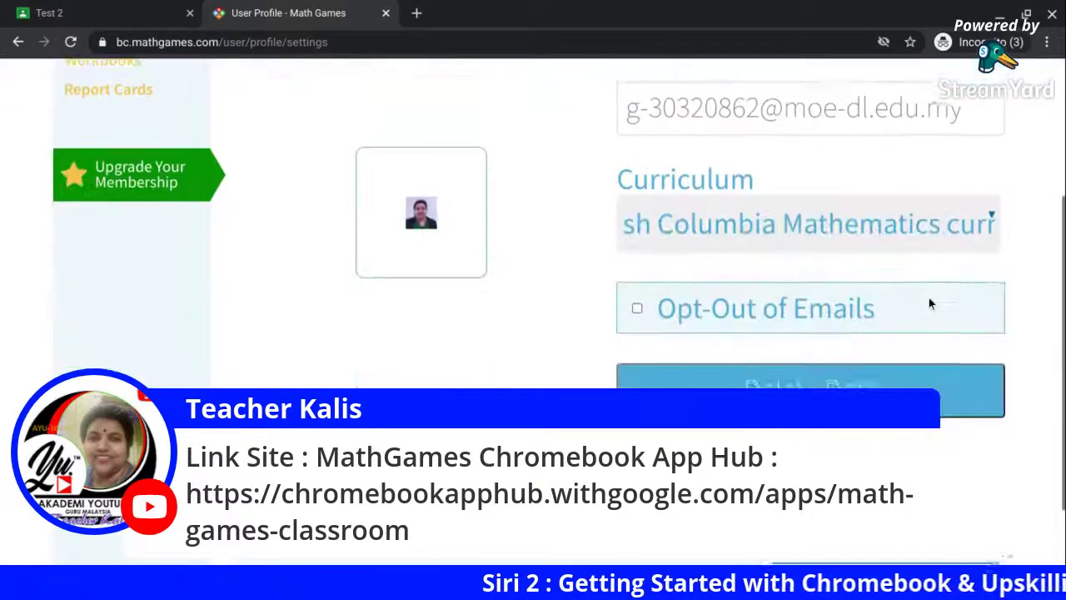
scroll(928, 302, "up", 5)
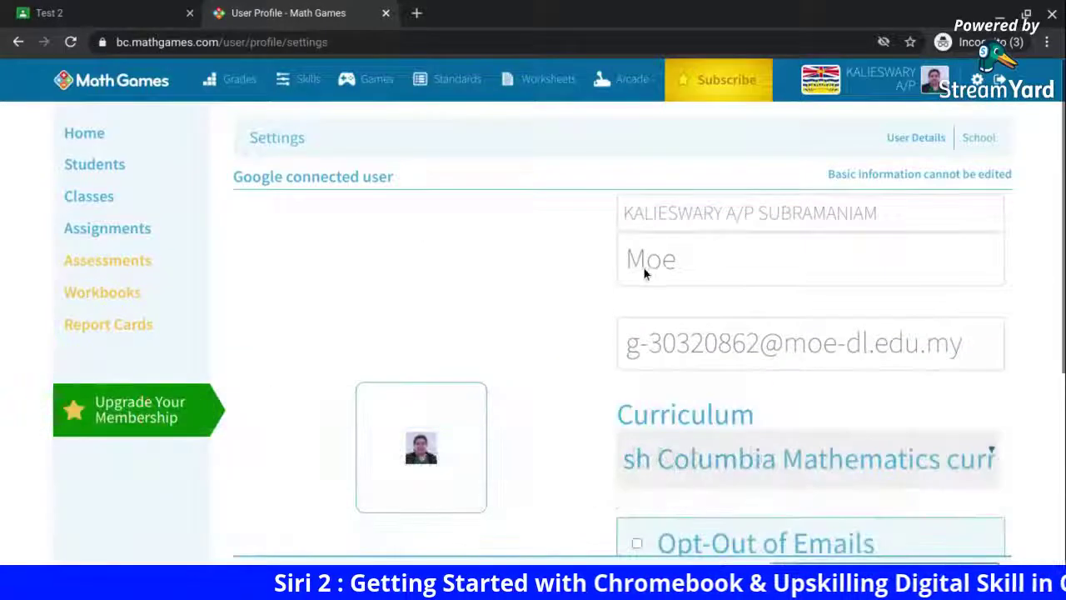
left_click(939, 90)
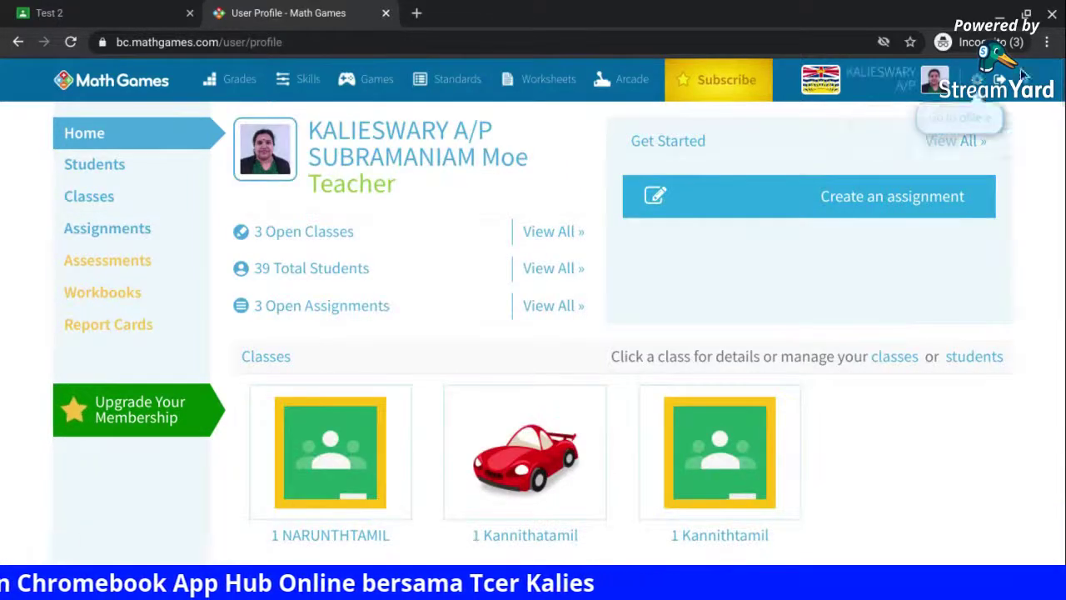
- Open a new incognito window and go to portal.moe-dl.edu.my
left_click(1046, 42)
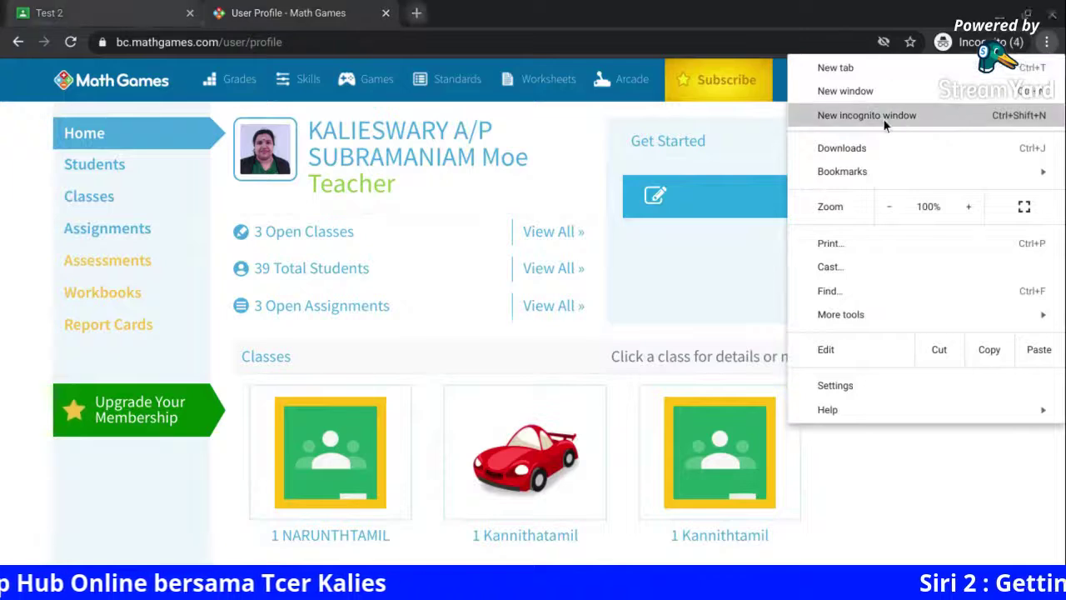
left_click(883, 117)
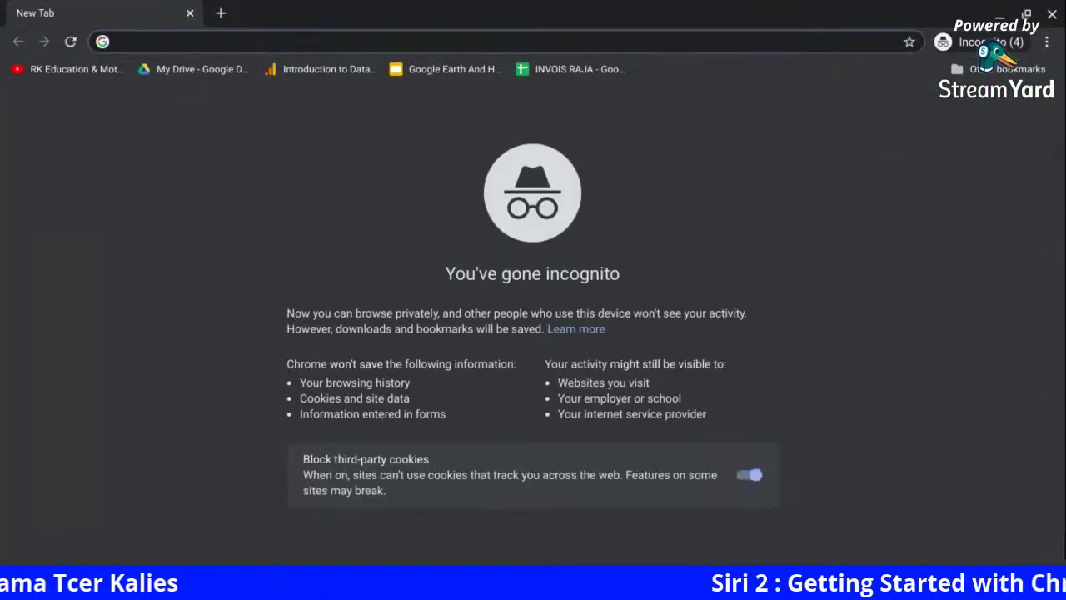
type("p")
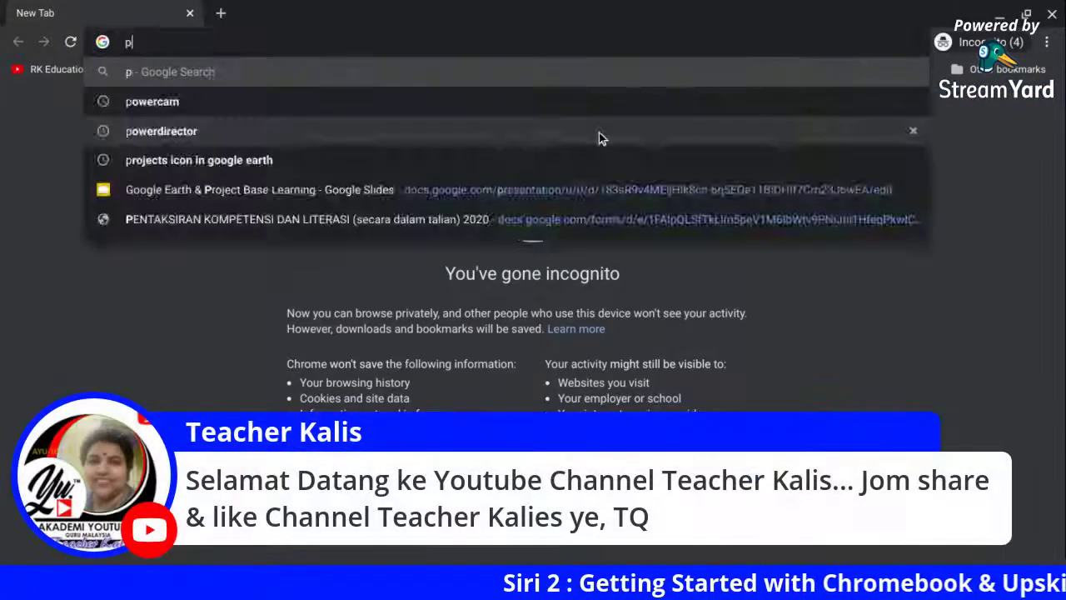
type("ortal.moe-d")
key("BackSpace")
key("BackSpace")
type("-dl")
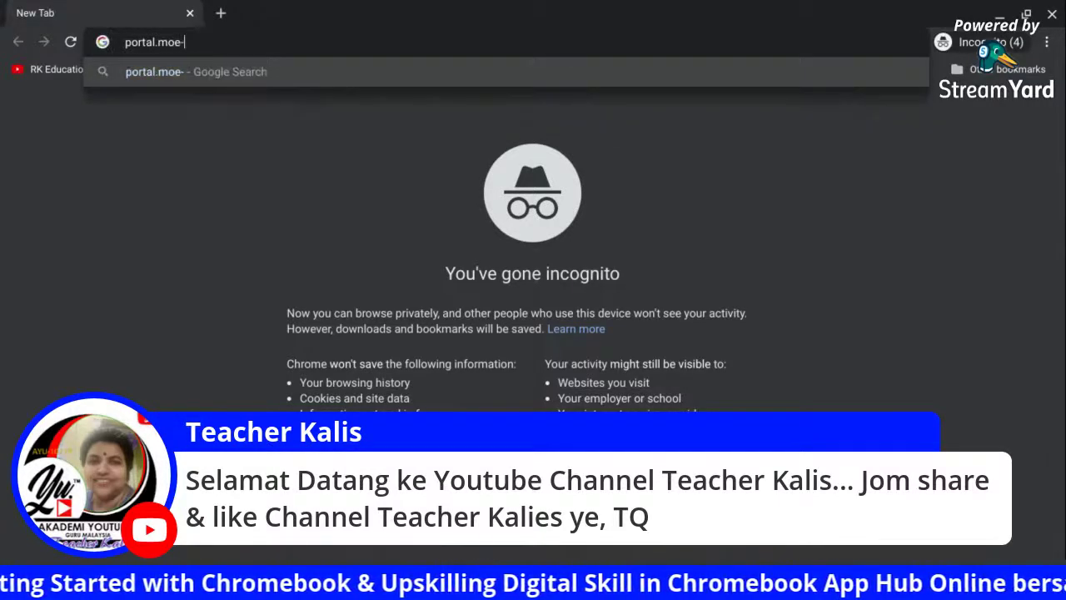
type(".edu.my")
key("Return")
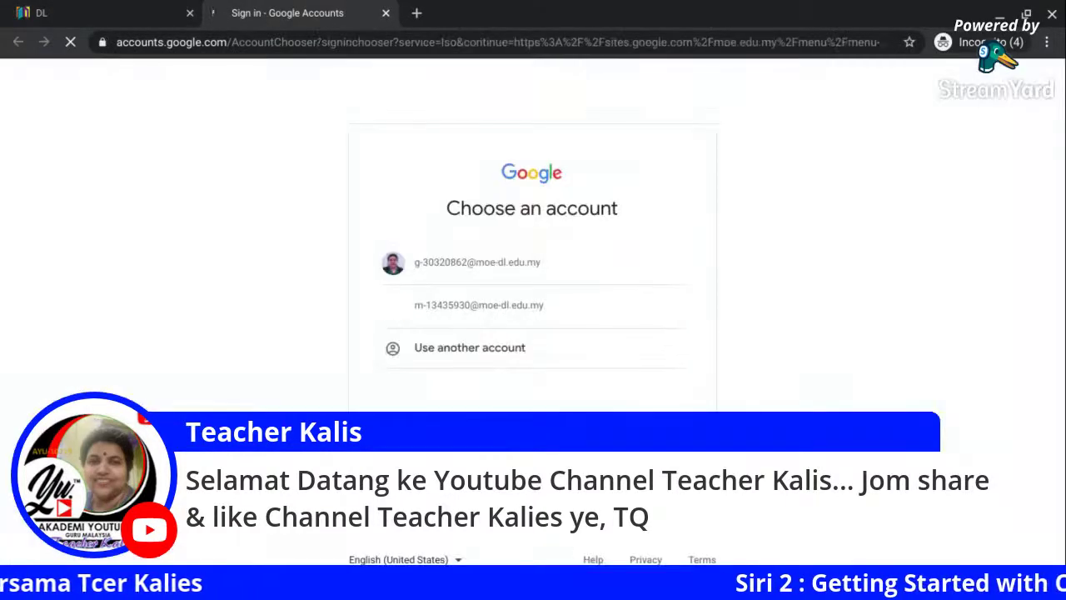
- Choose the student's account, open Google Classroom through the Murid activities (Aktiviti), and close the Aktiviti and Menu Utama pages
left_click(480, 306)
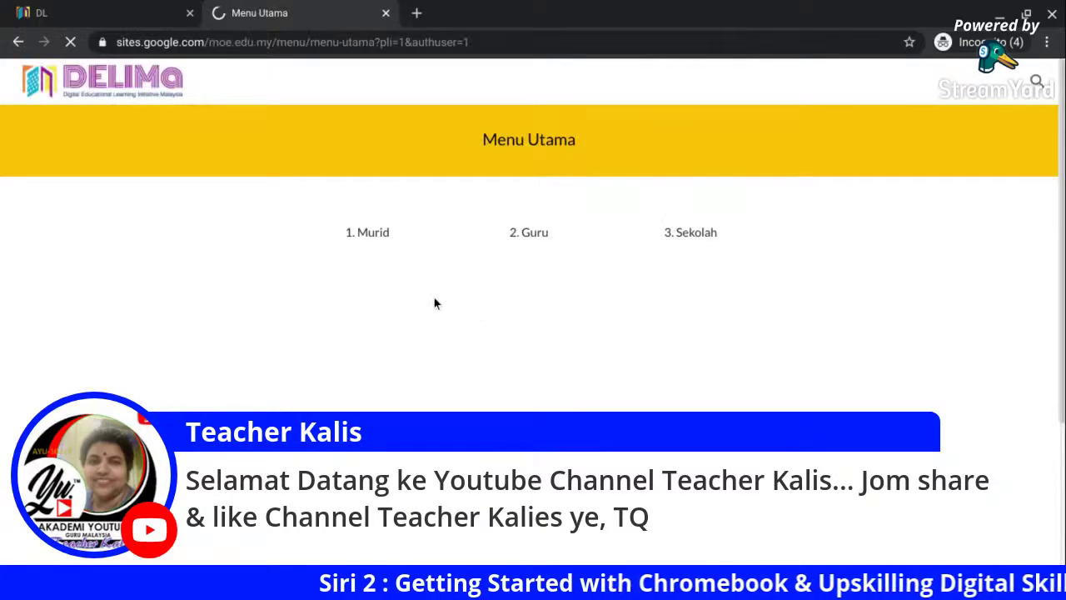
left_click(388, 293)
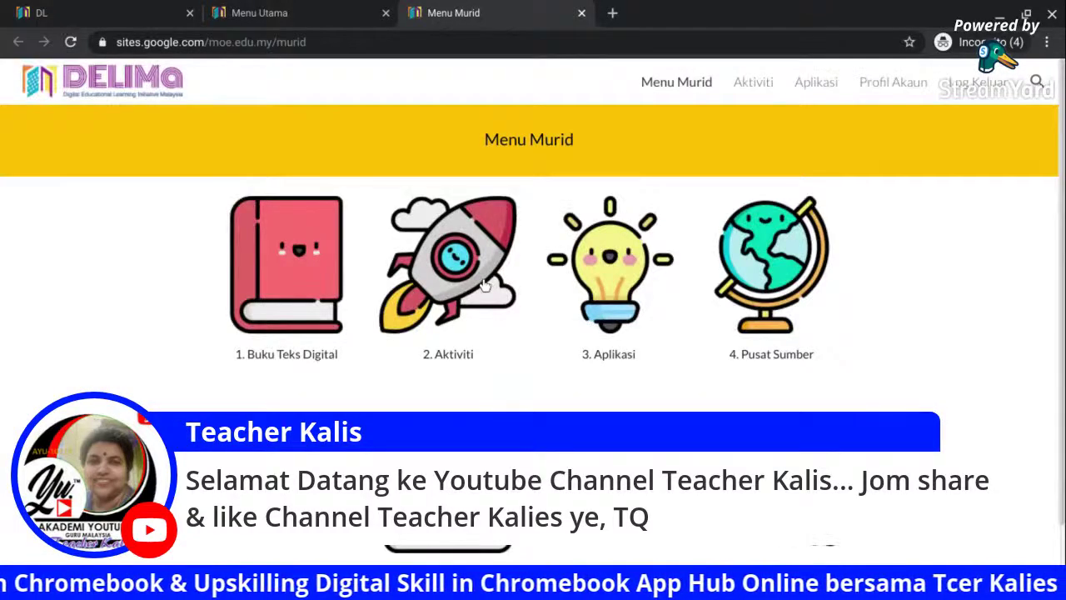
left_click(484, 285)
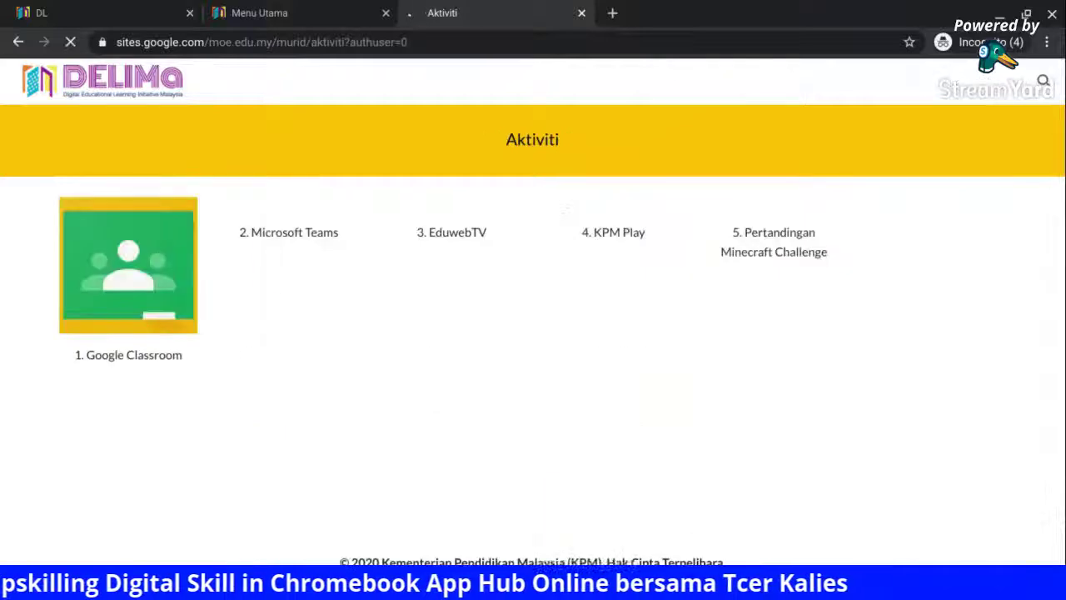
left_click(116, 269)
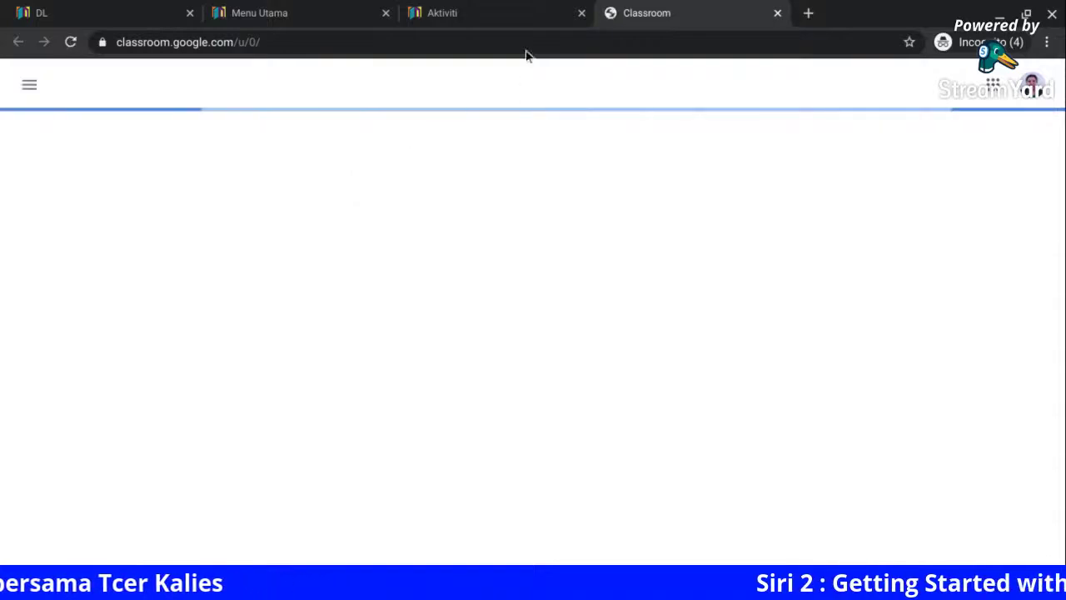
left_click(580, 18)
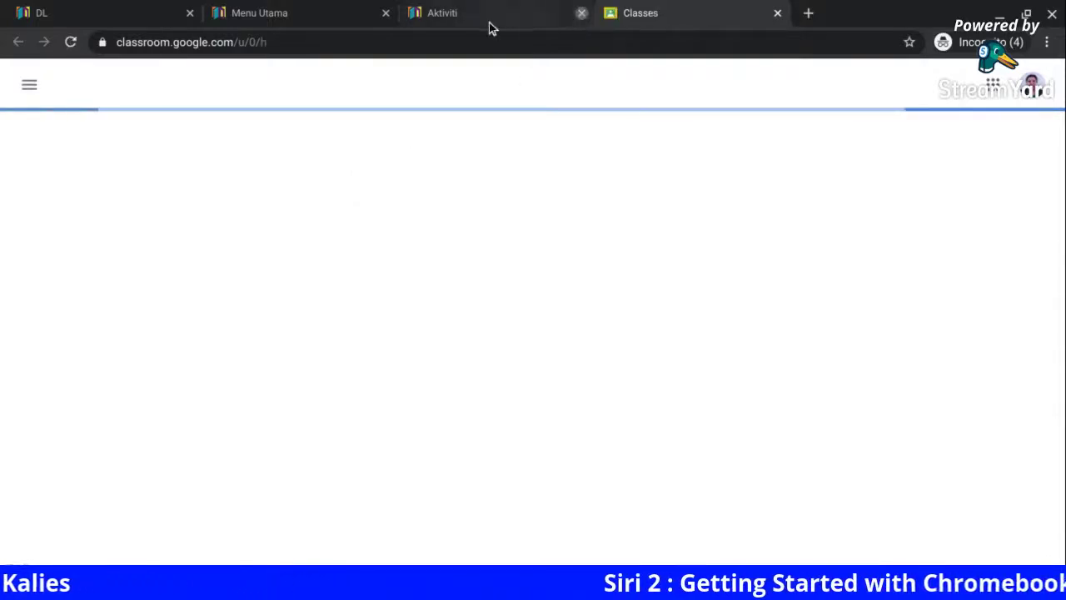
left_click(385, 13)
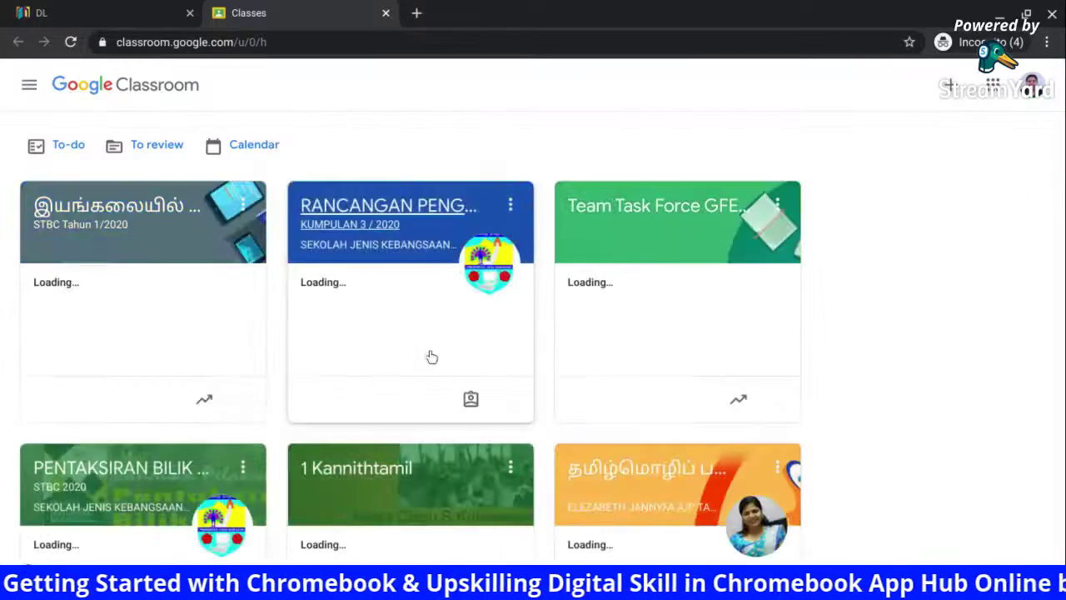
- Switch Google Classroom to the student's account and close the other account's Classes page
left_click(1037, 92)
left_click(889, 331)
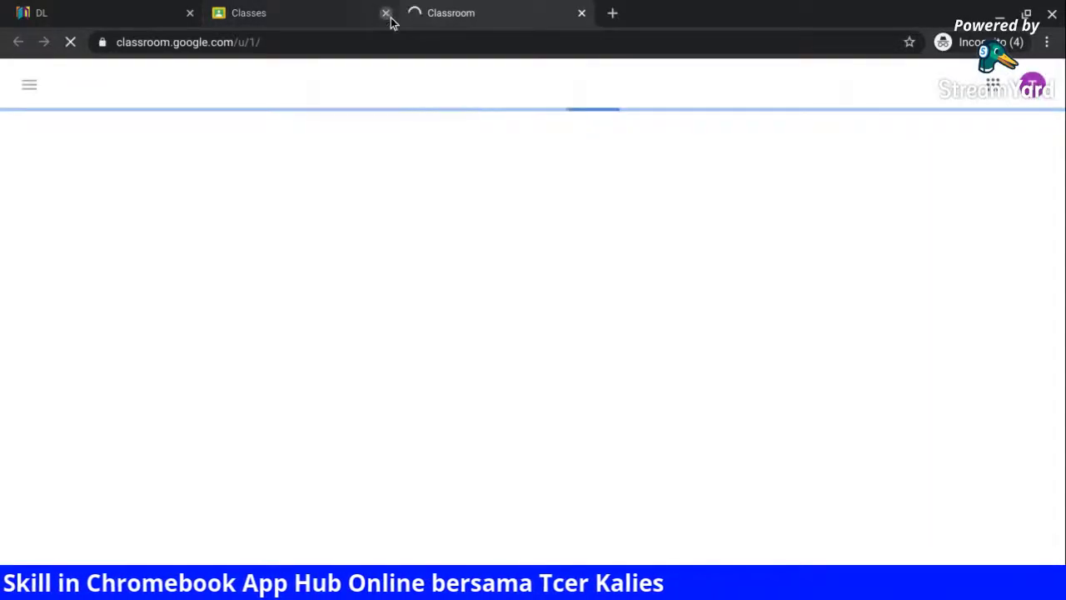
left_click(386, 13)
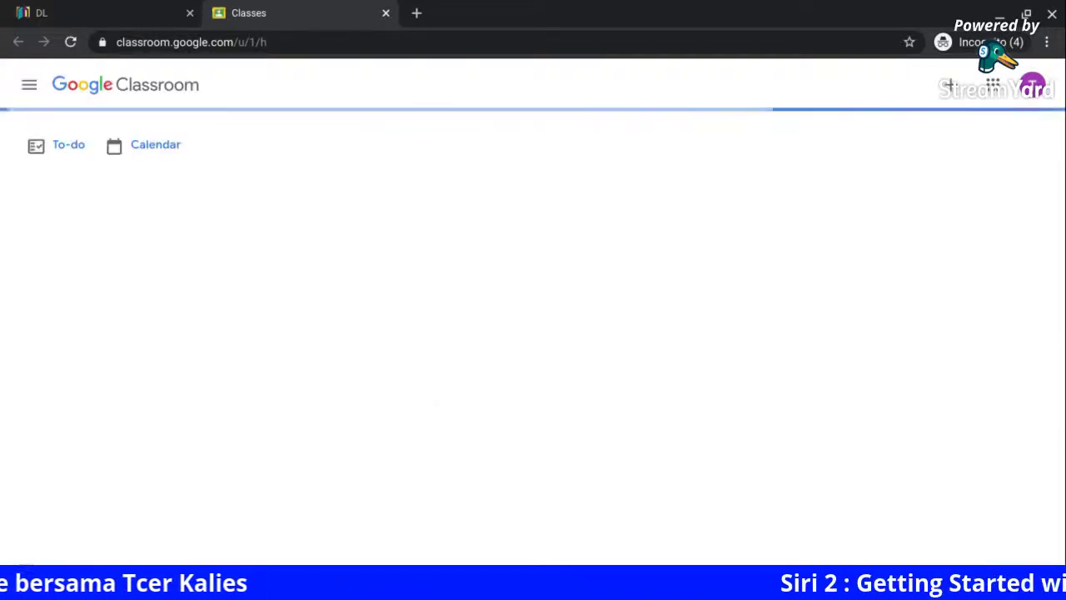
- Open Test 2 in the 1 Kannithtamil class and follow its attached Math Games link
left_click(371, 214)
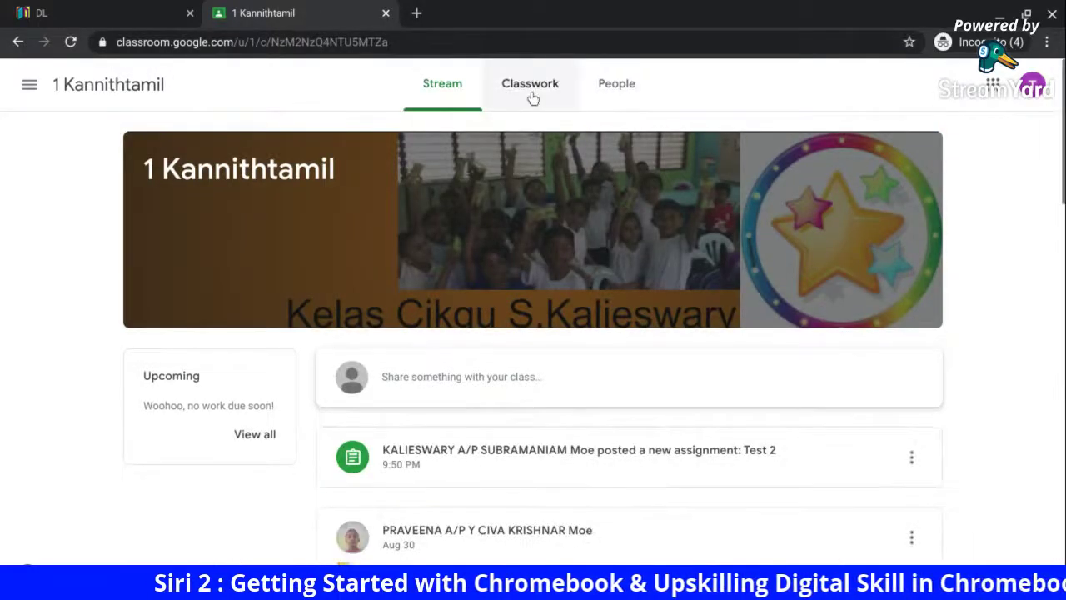
left_click(511, 461)
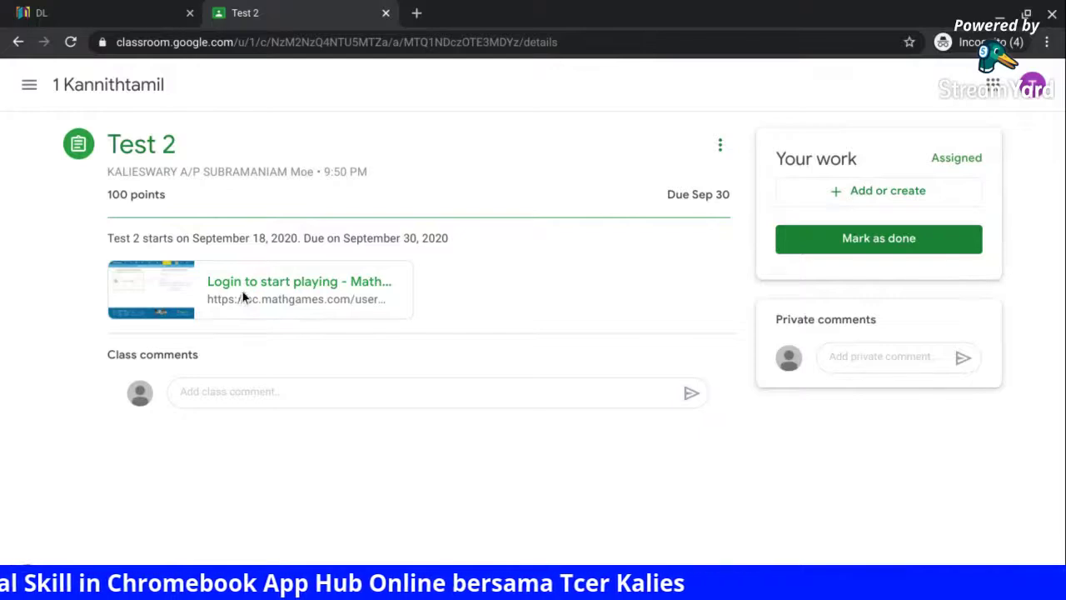
left_click(244, 298)
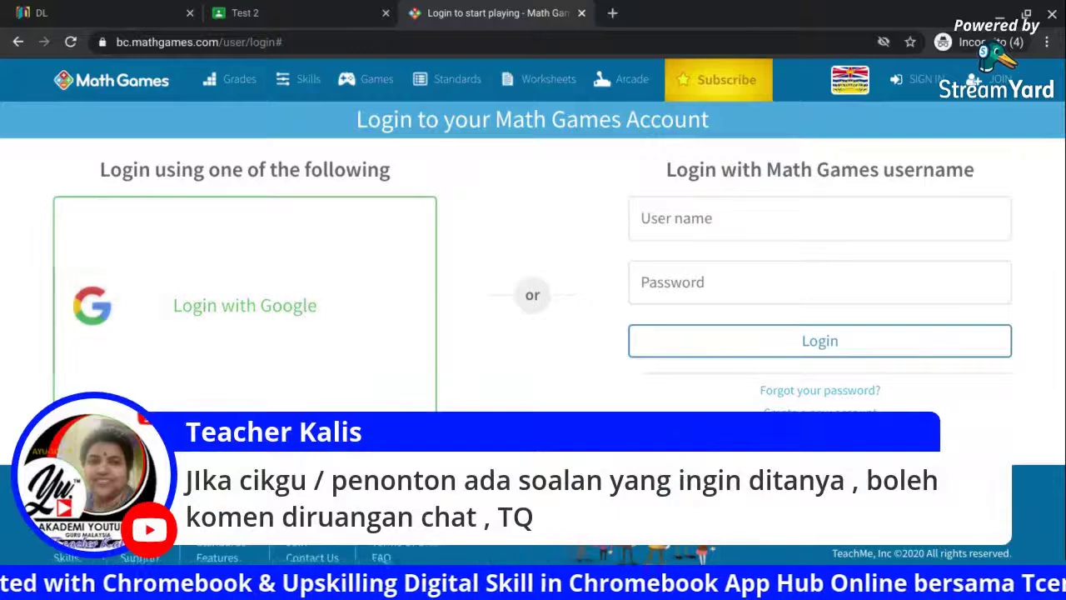
- Log in to Math Games with Google using the student's account and allow the requested access
left_click(229, 308)
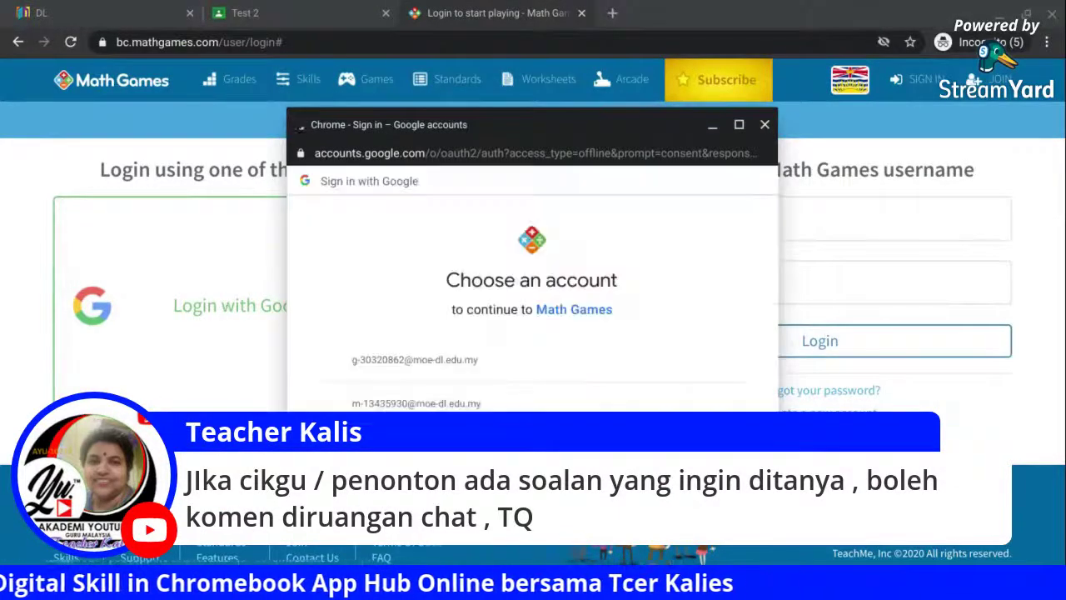
left_click(407, 403)
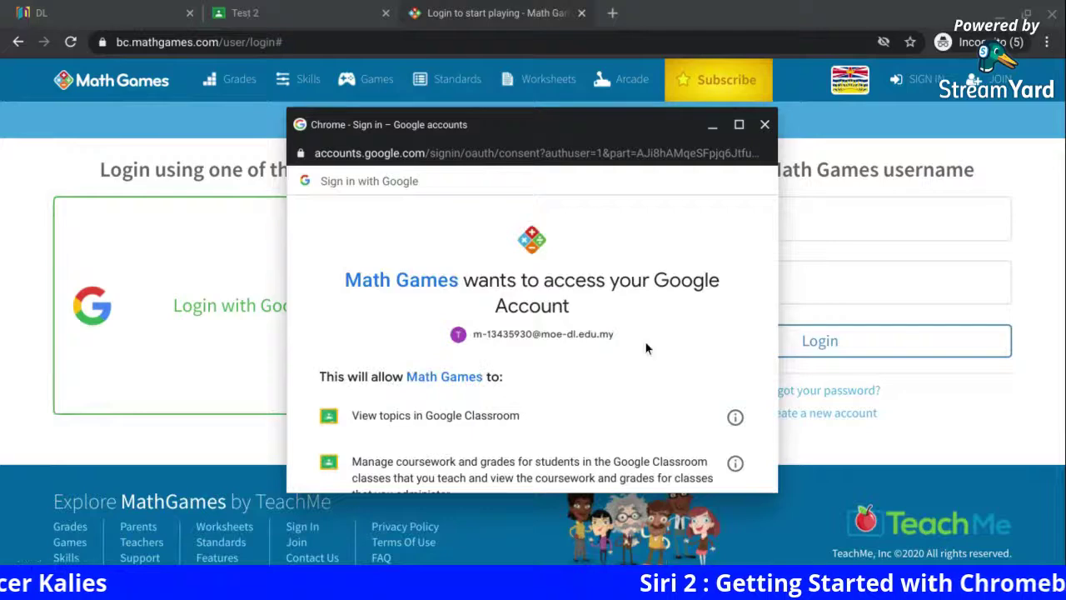
scroll(645, 348, "down", 6)
left_click(715, 388)
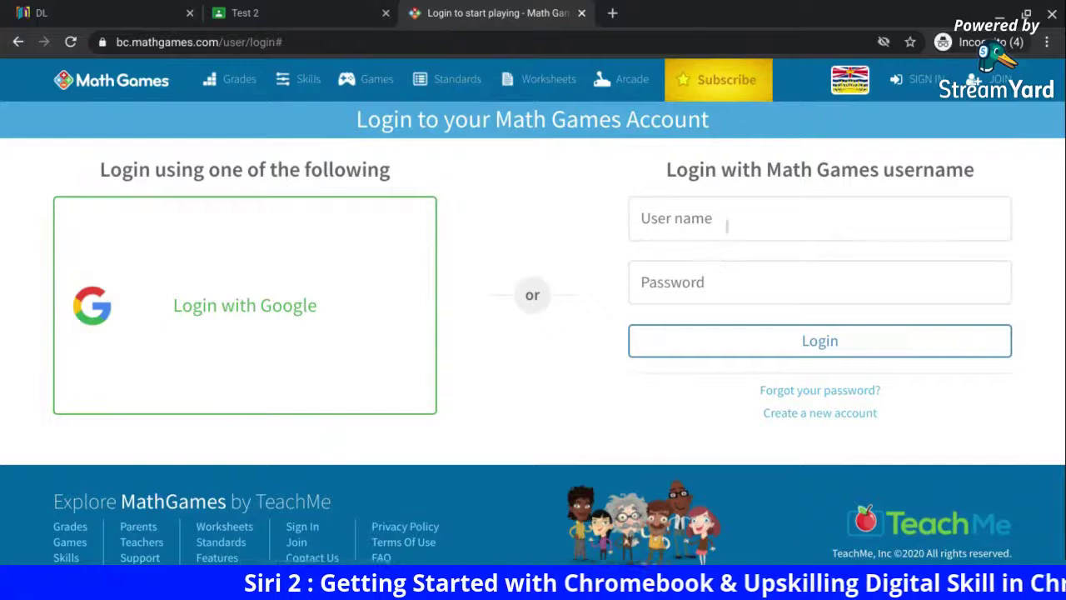
- Try logging in with Google again using the student's account, and minimize the consent window
left_click(210, 314)
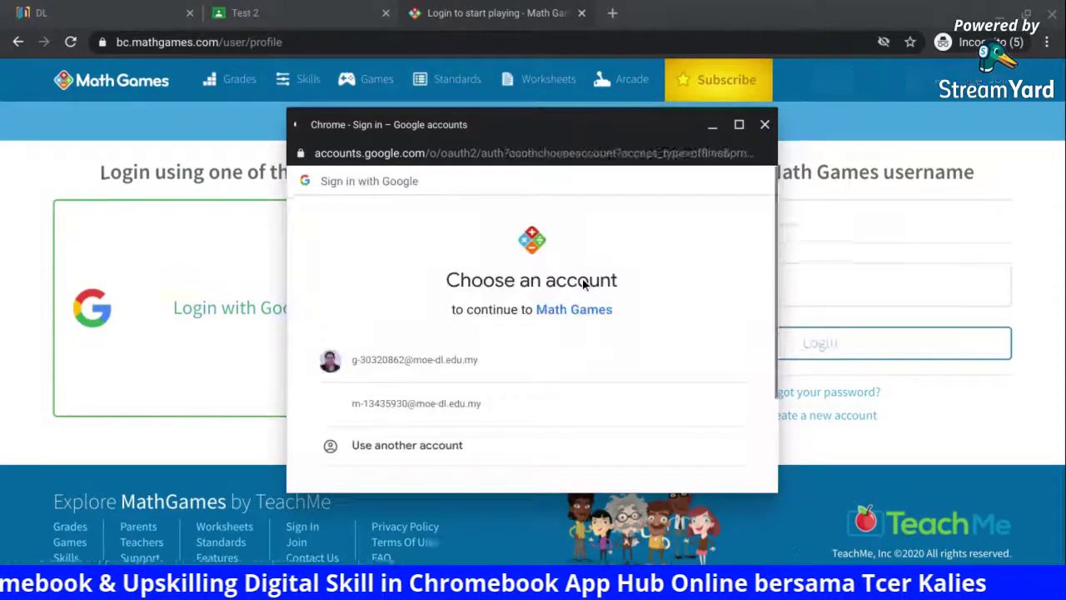
left_click(398, 408)
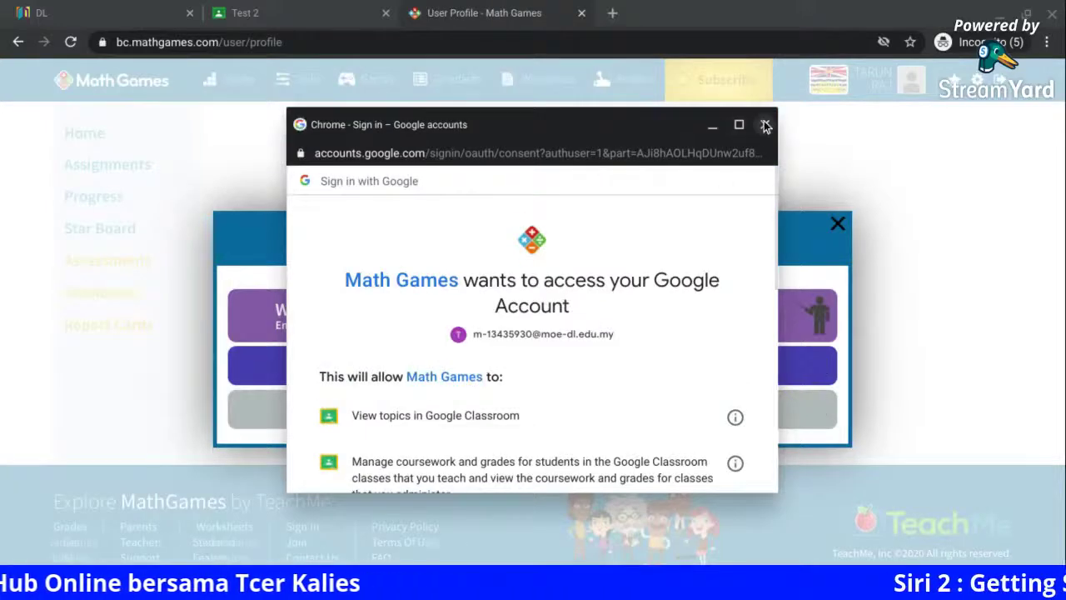
left_click(712, 126)
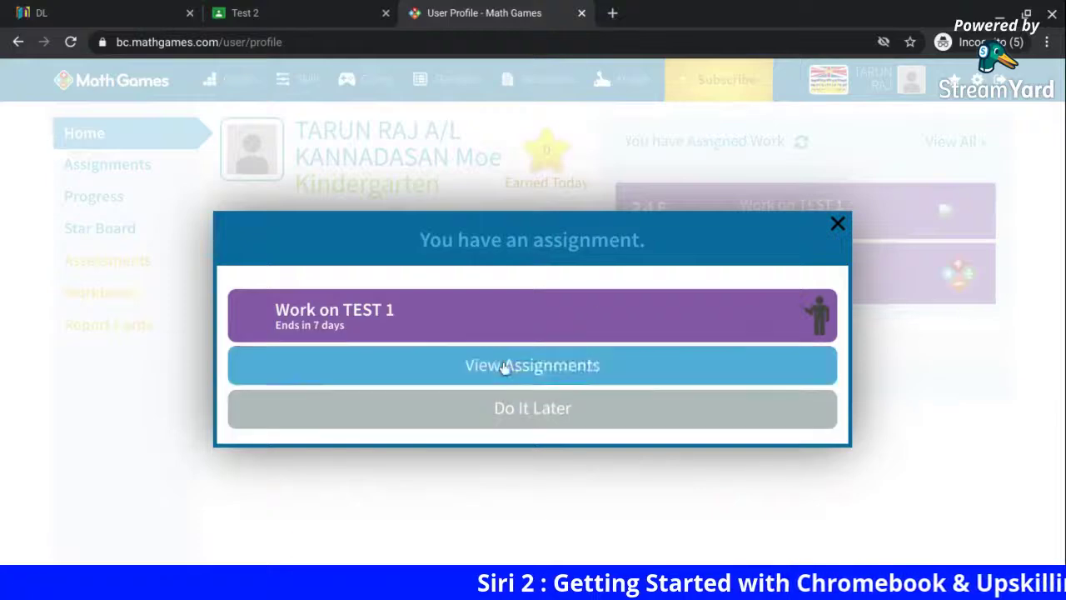
- Start the TEST 1 assignment from the student's assignment notice
left_click(503, 369)
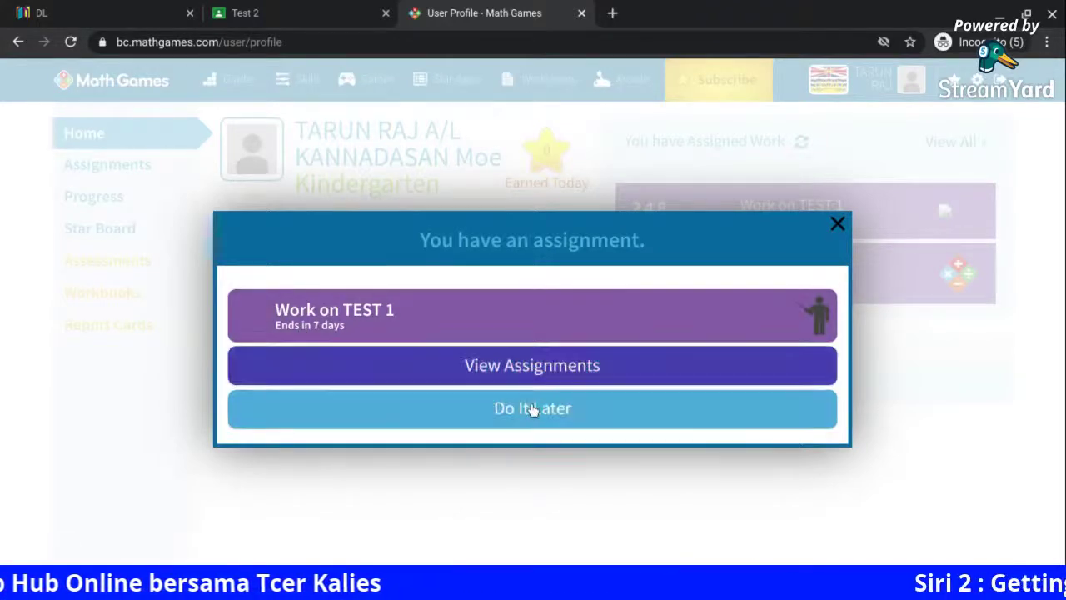
left_click(491, 328)
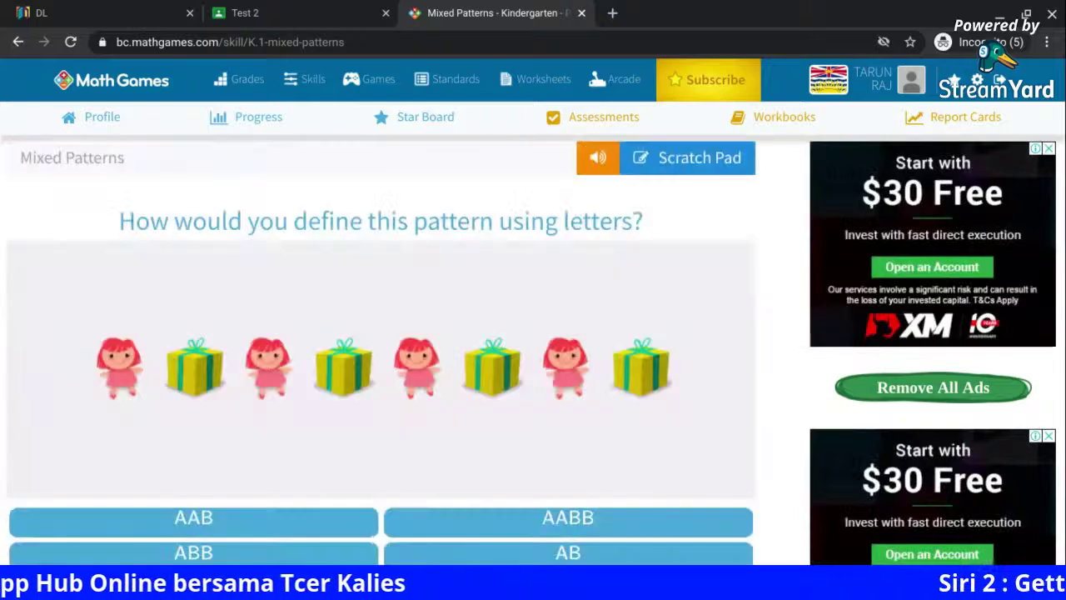
- Answer the letter-pattern questions with AB for the dolls and gifts and AAB for the clovers and trains
scroll(570, 398, "down", 1)
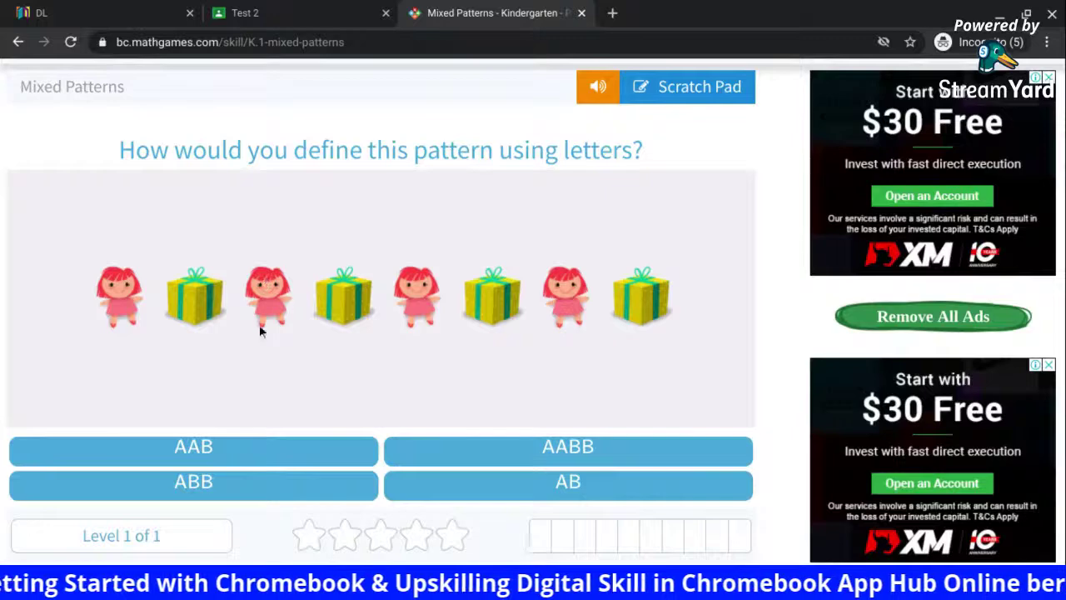
scroll(403, 296, "up", 1)
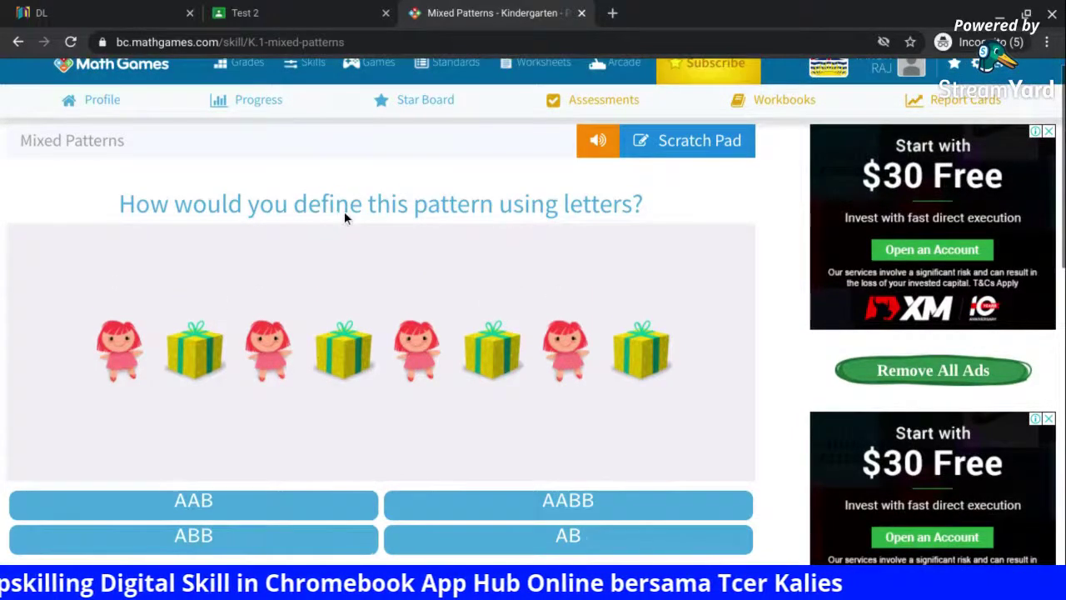
scroll(676, 242, "down", 1)
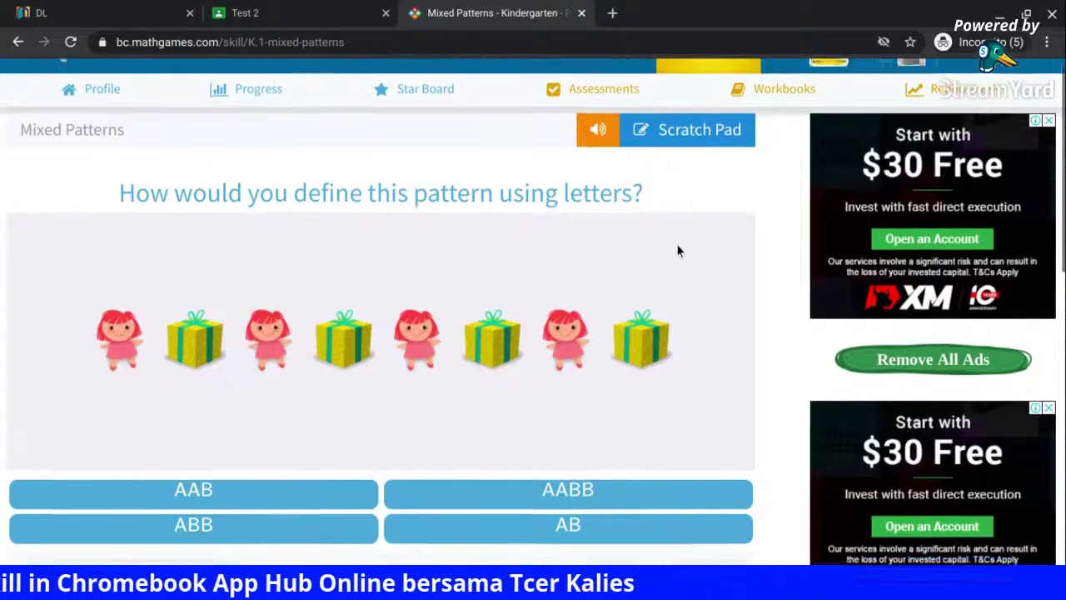
scroll(676, 243, "down", 1)
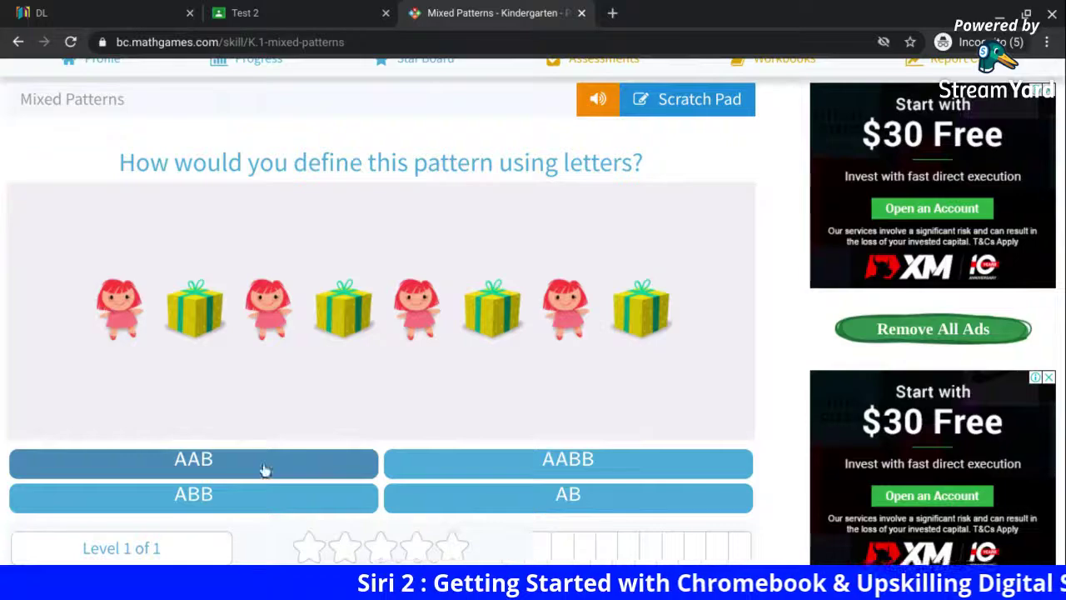
left_click(573, 500)
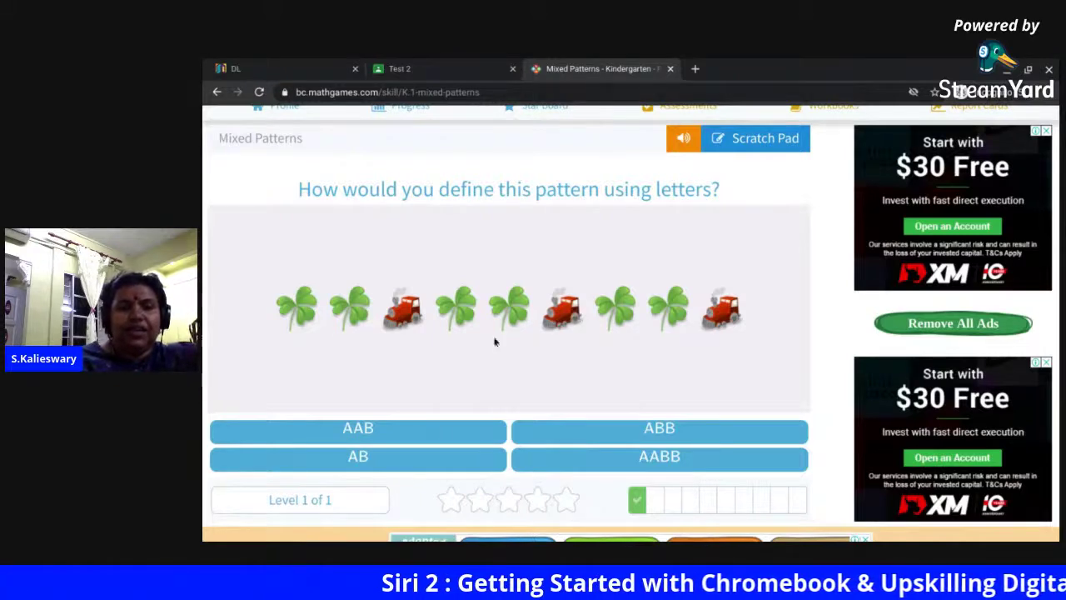
left_click(383, 433)
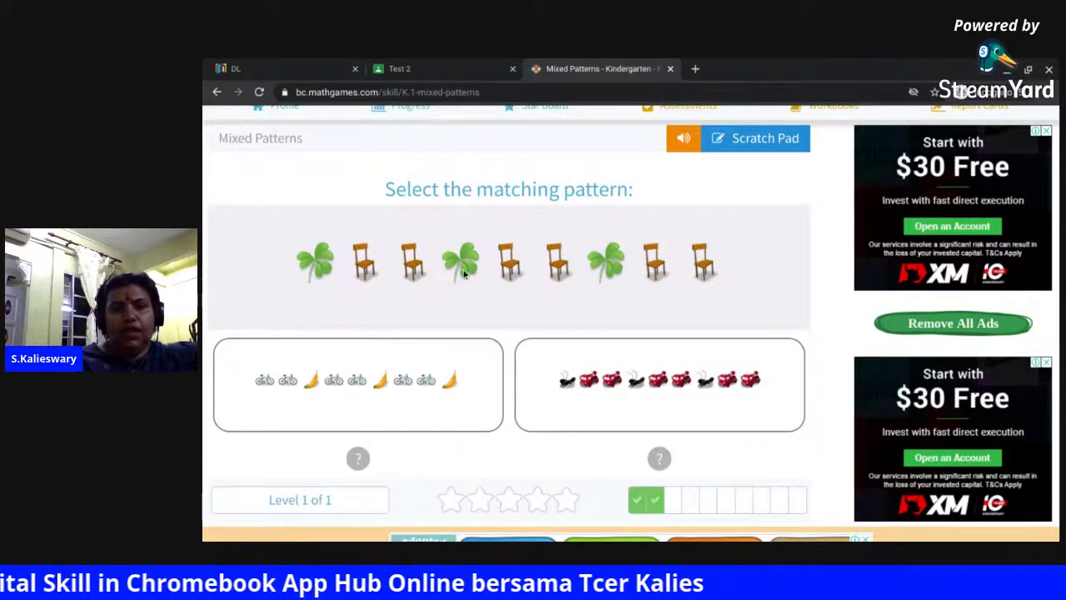
- Match the clover-and-chairs pattern with the ant and red truck sequence, and answer the 75757575 matching-pattern question
scroll(608, 423, "down", 1)
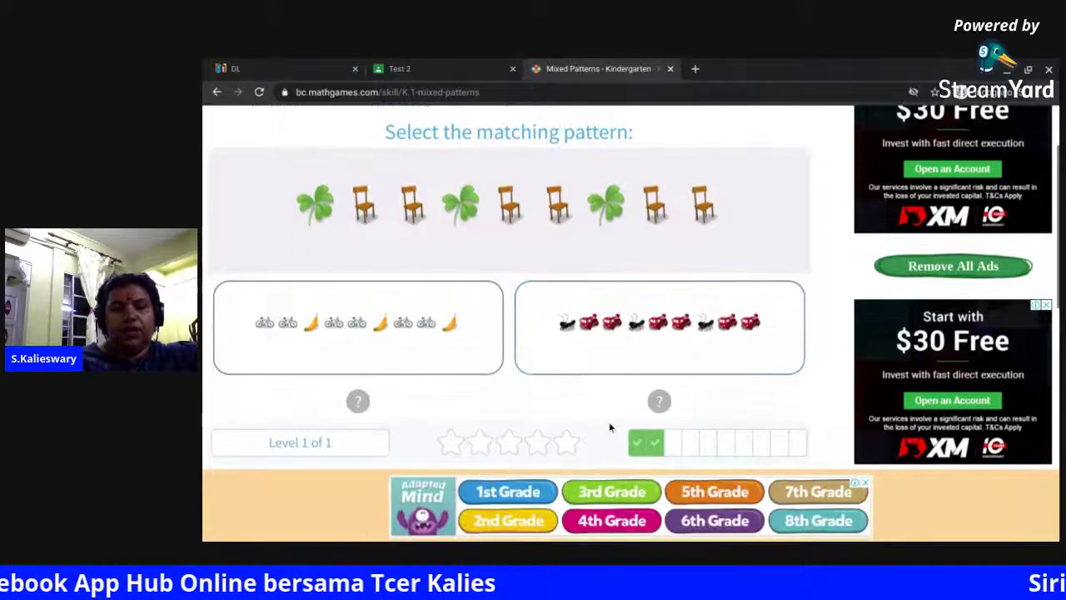
scroll(609, 425, "up", 1)
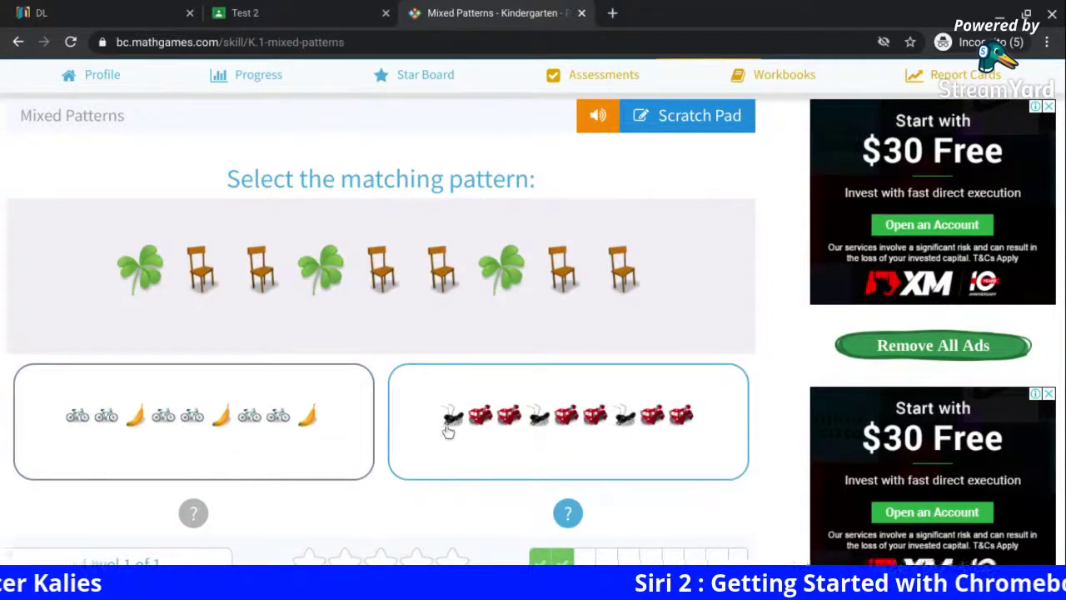
left_click(566, 511)
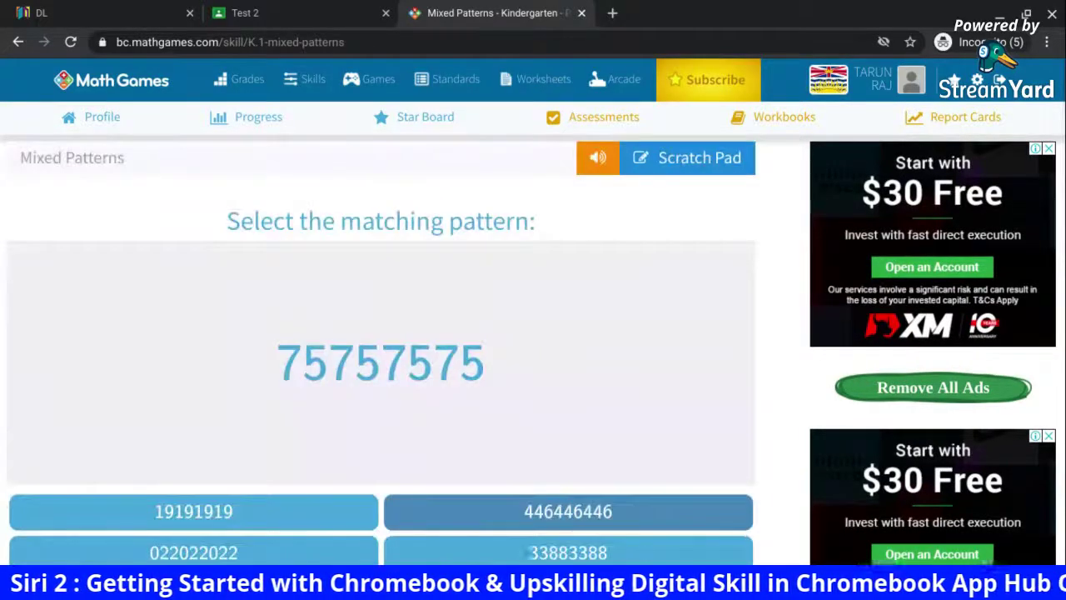
scroll(679, 347, "down", 1)
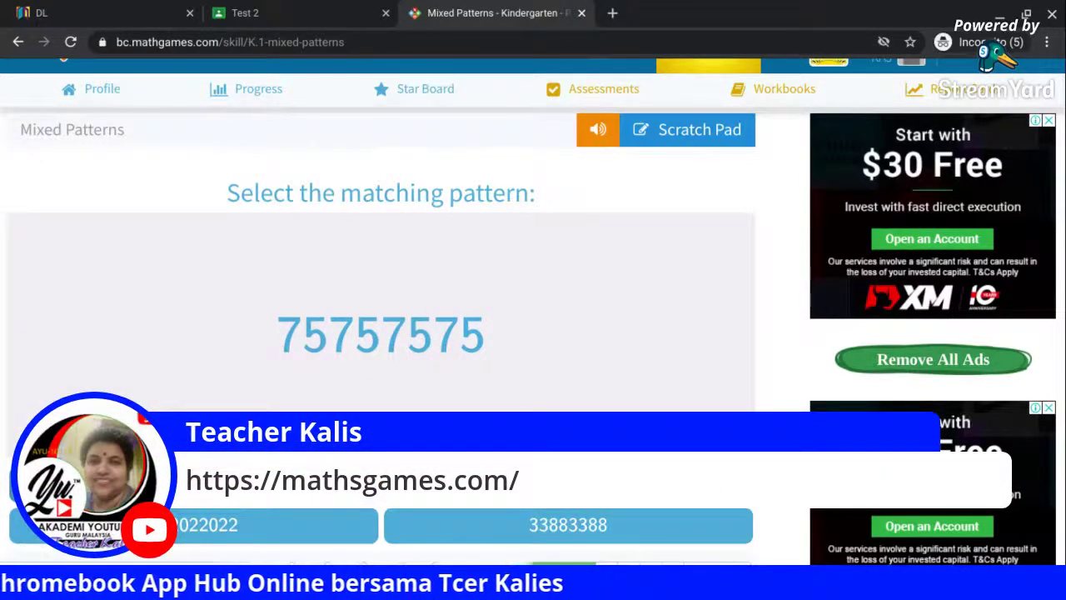
left_click(505, 482)
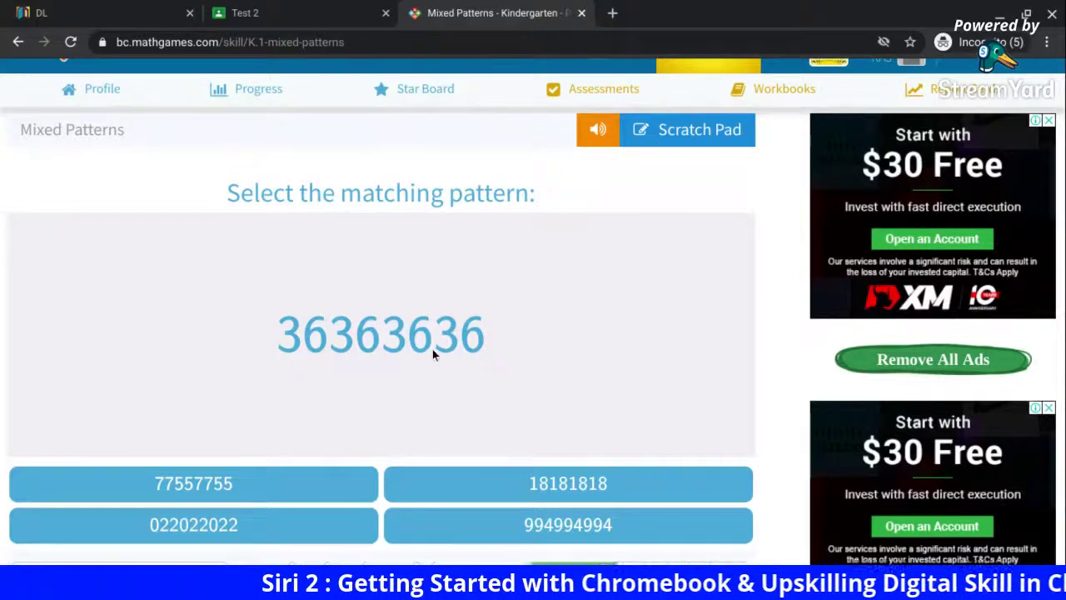
- Answer the matching-pattern questions with 18181818 for 36363636, 700700700 for 622622622, and 88228822 for 33113311
left_click(556, 490)
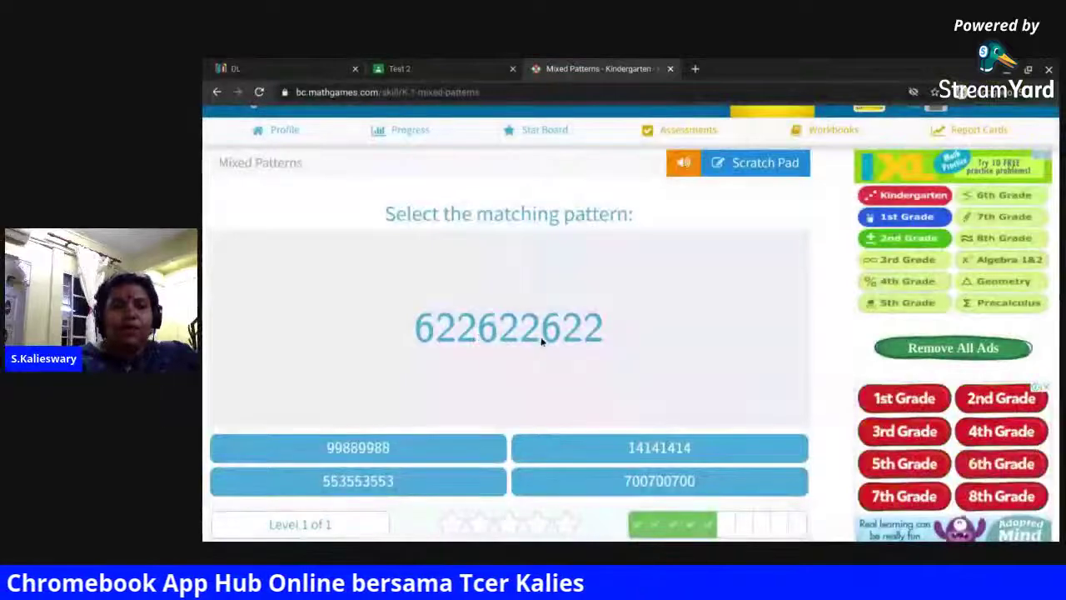
left_click(662, 483)
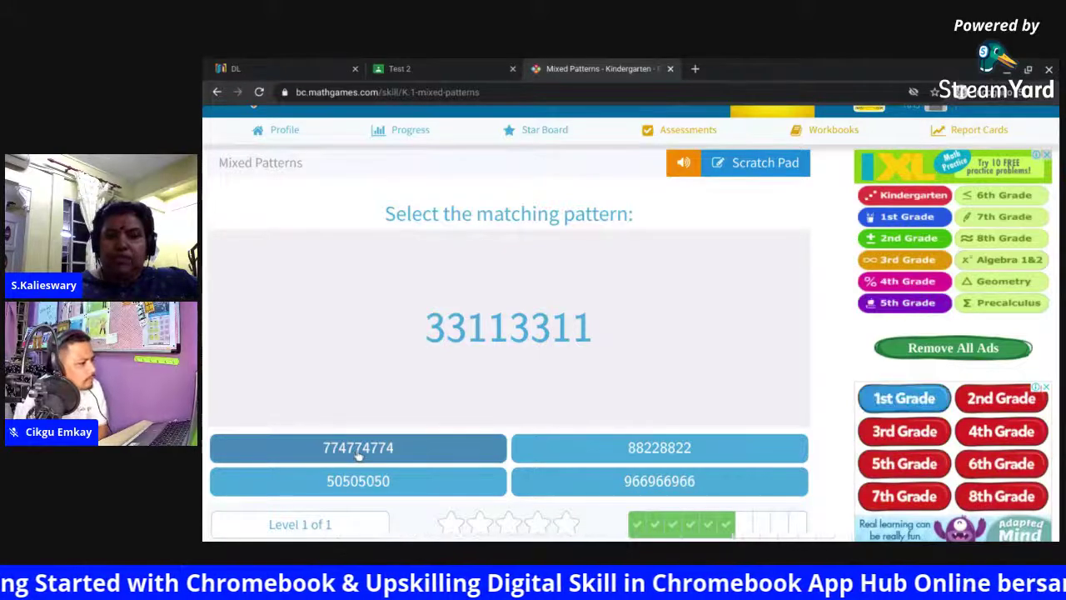
left_click(683, 454)
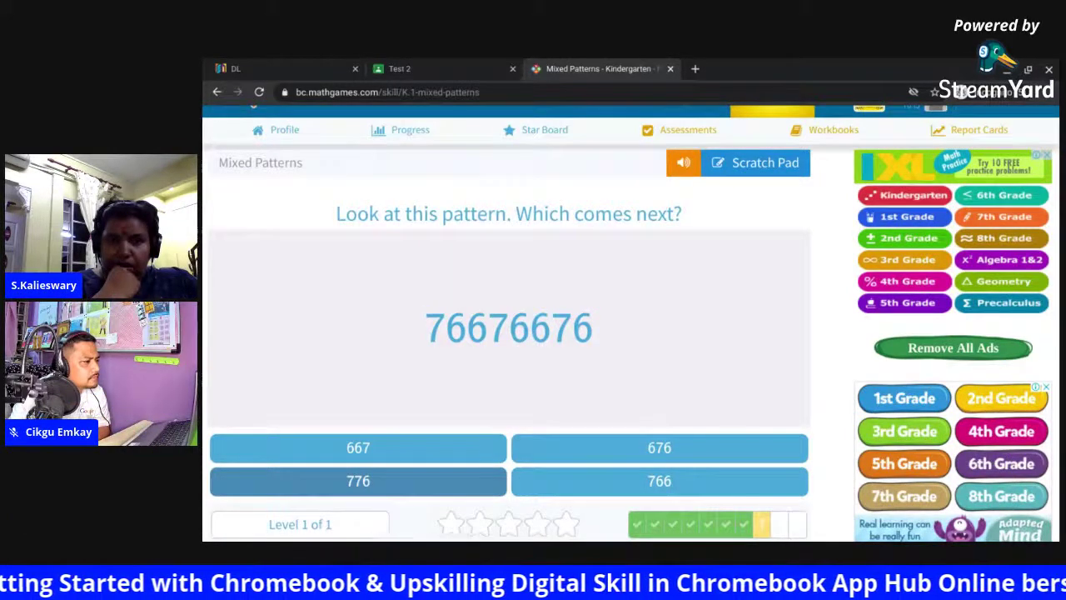
- Try 776 and 676 as the continuation of 76676676, and continue the airplane-and-pitchers pattern with two pitchers and an airplane
left_click(380, 475)
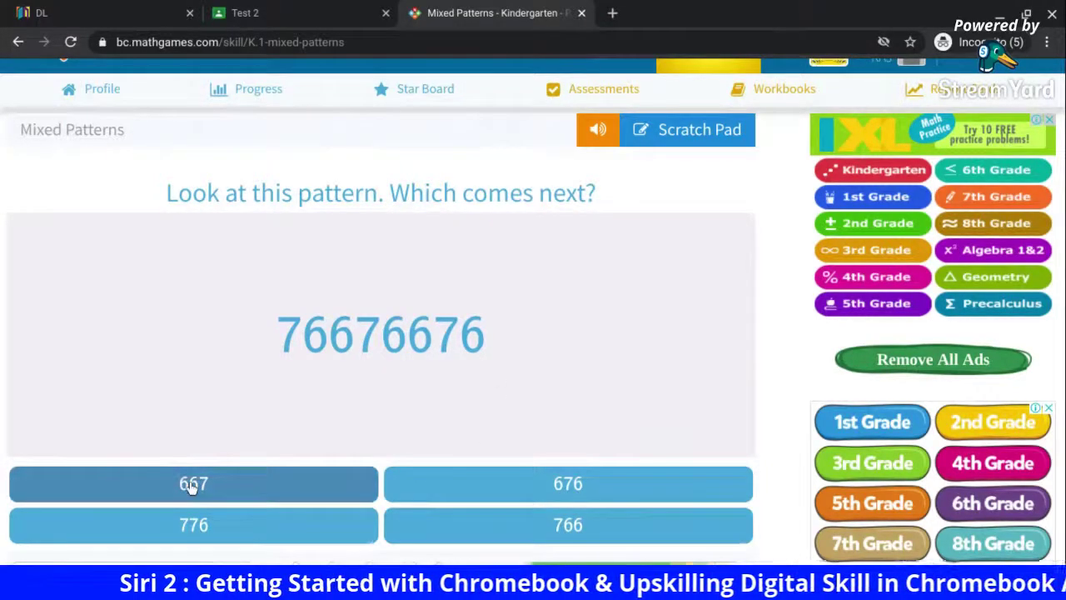
left_click(558, 490)
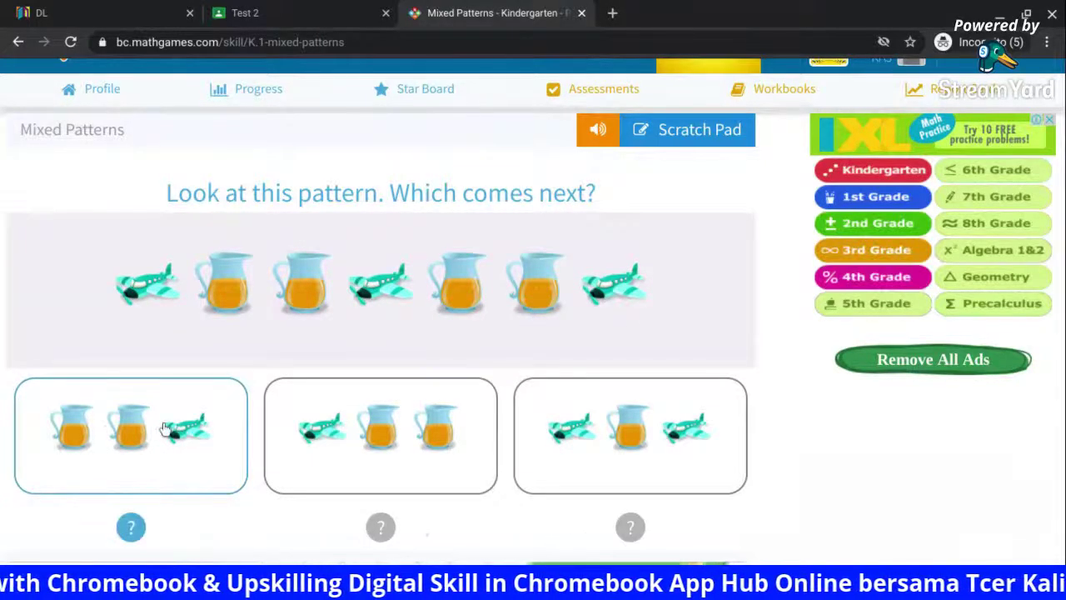
left_click(134, 529)
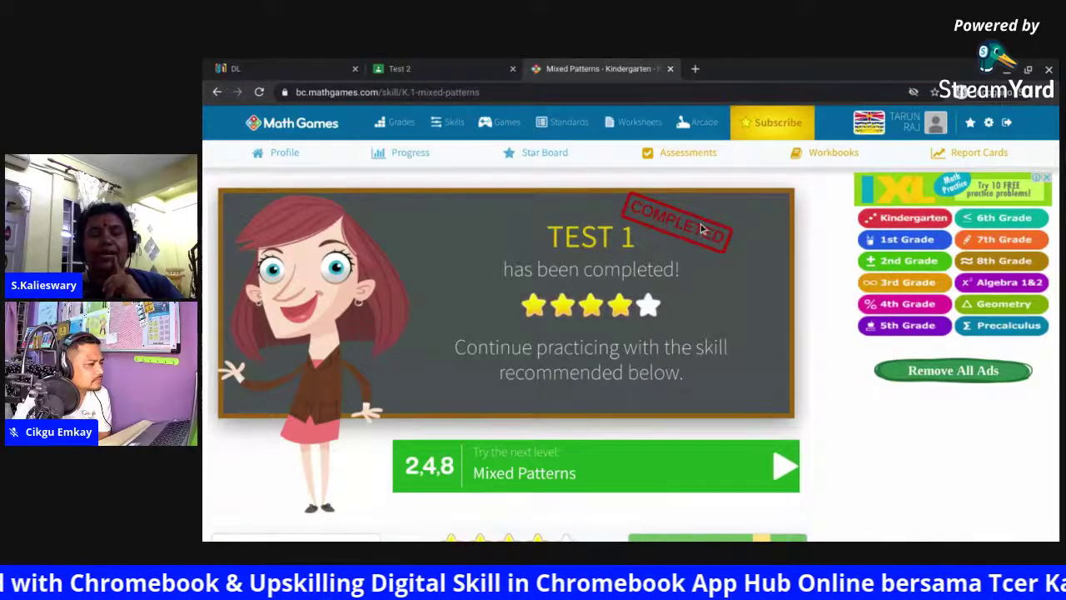
- Review the TEST 1 result, and mark the Test 2 assignment as done in the student's Google Classroom
scroll(611, 354, "down", 2)
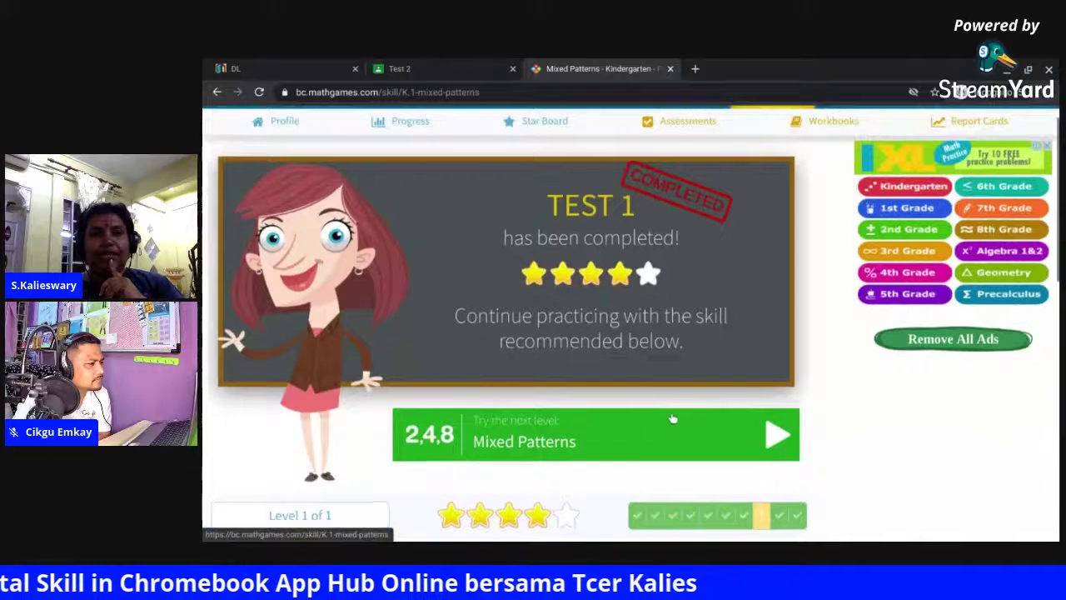
scroll(569, 382, "up", 2)
left_click(467, 67)
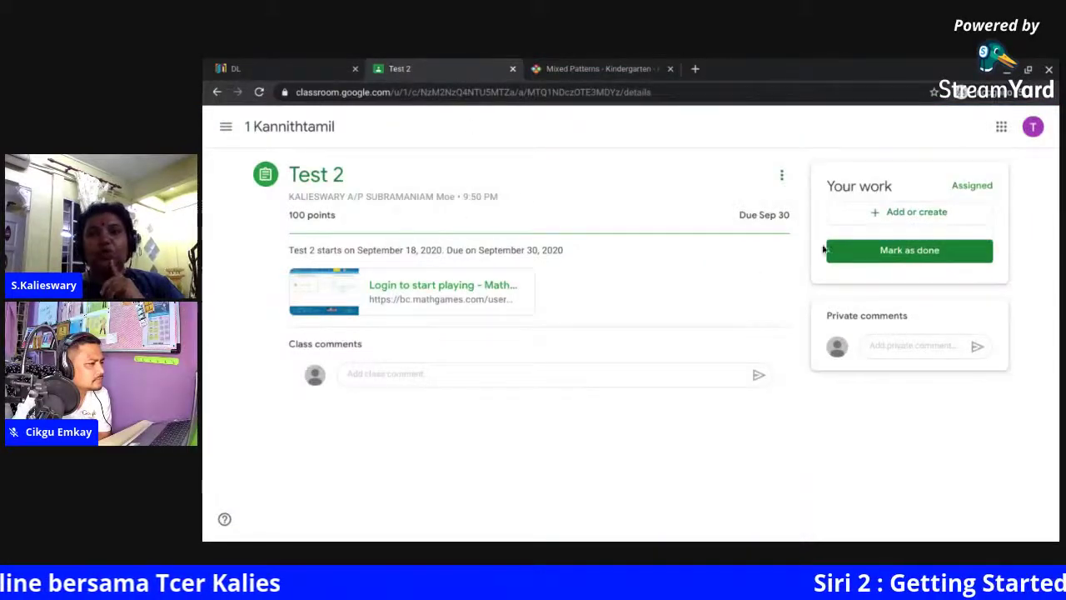
left_click(903, 252)
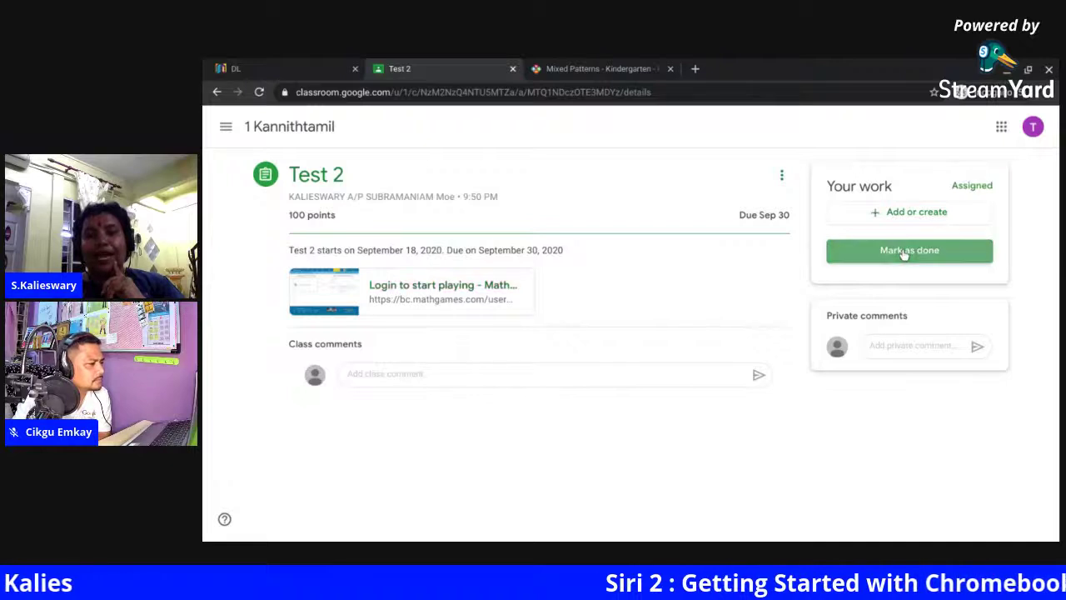
left_click(688, 357)
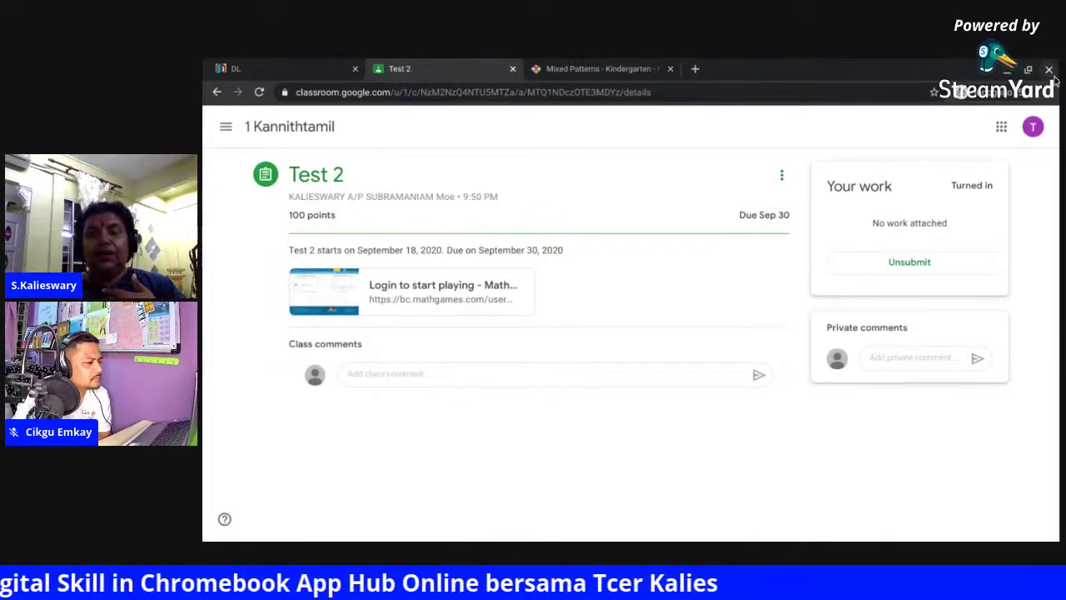
- Close the student's browser window and open the 1 Kannithtamil class from the teacher's Math Games profile
left_click(1050, 70)
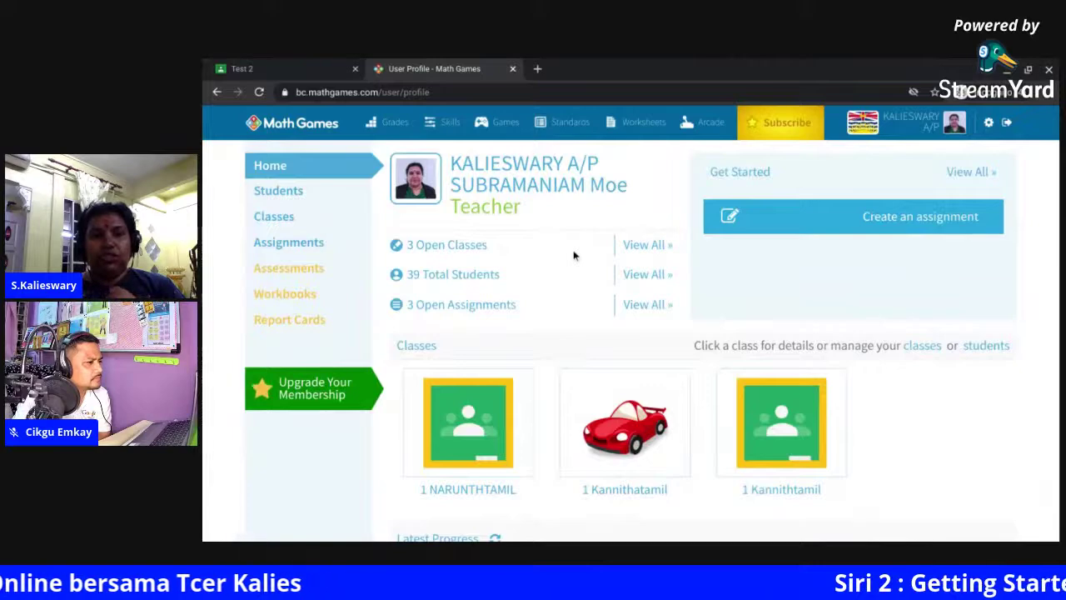
left_click(796, 411)
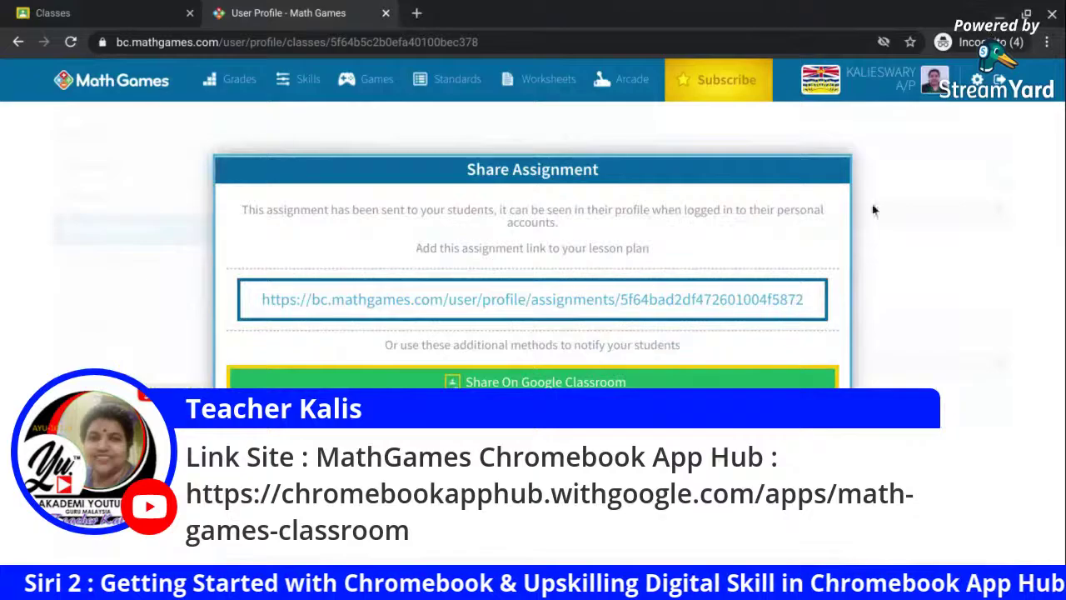
- Minimize the Math Games window, switch to the StreamYard window, and take the shared screen off the broadcast
left_click(1001, 14)
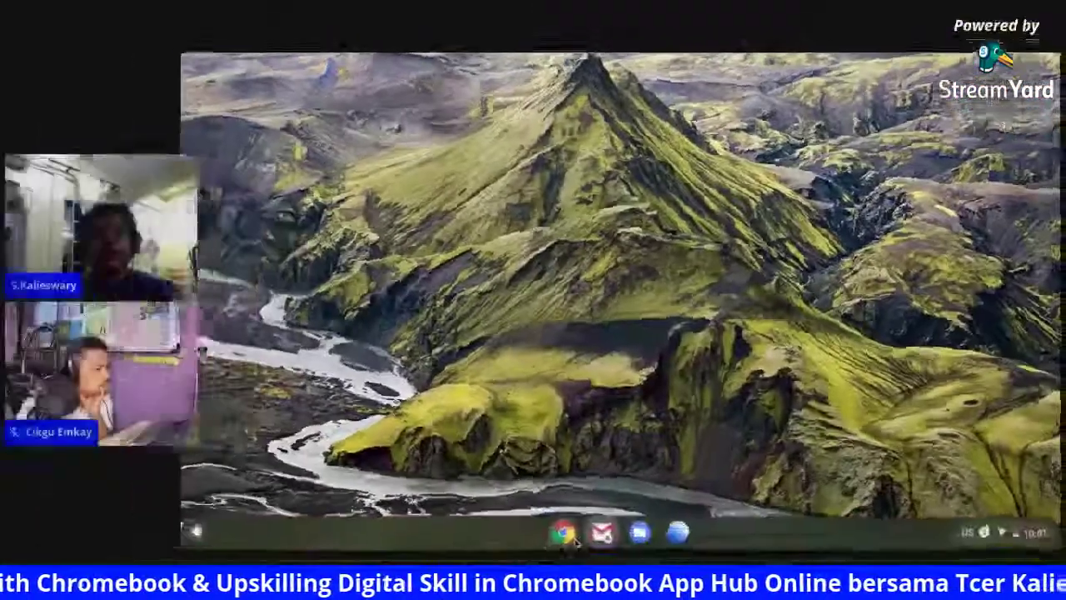
right_click(563, 533)
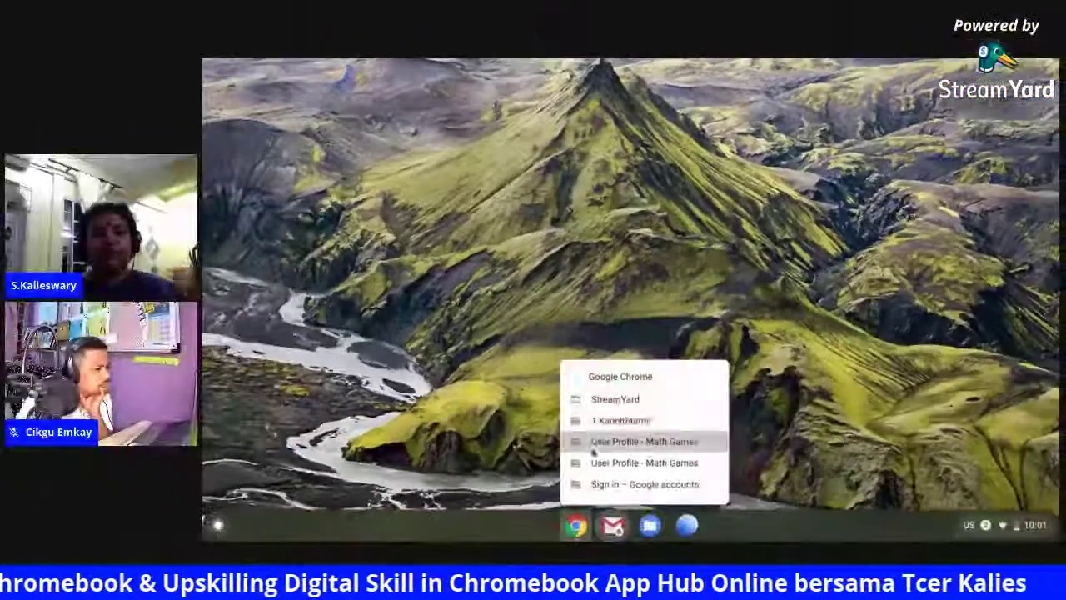
left_click(630, 399)
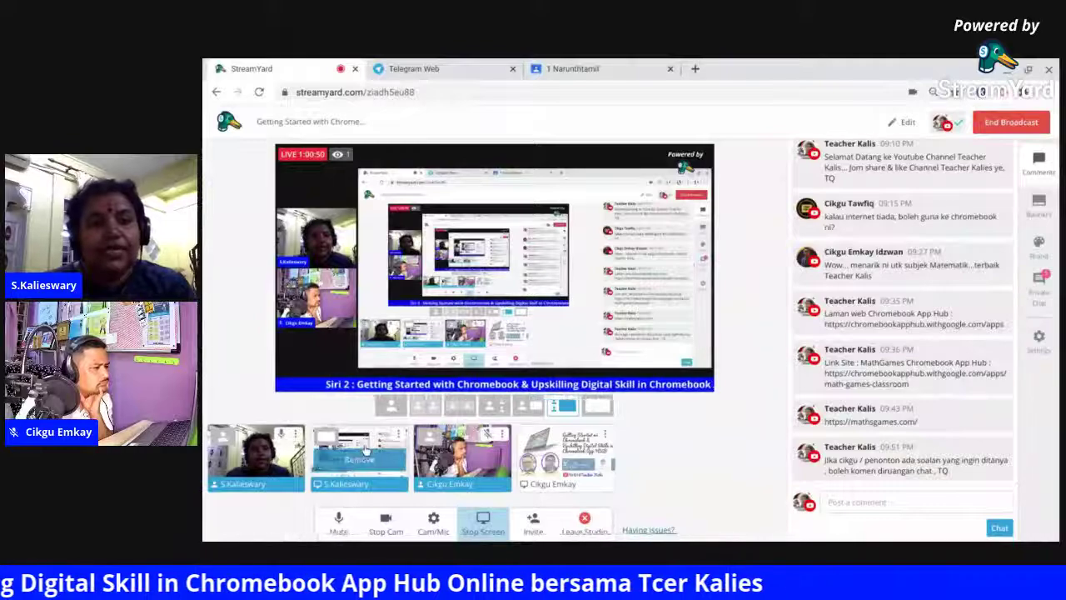
left_click(598, 405)
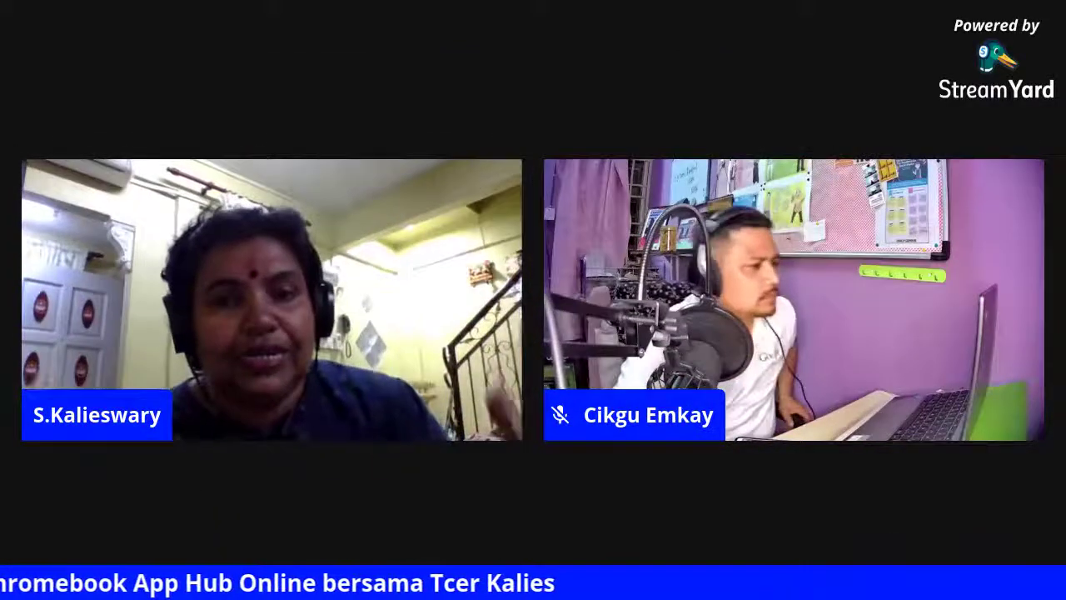